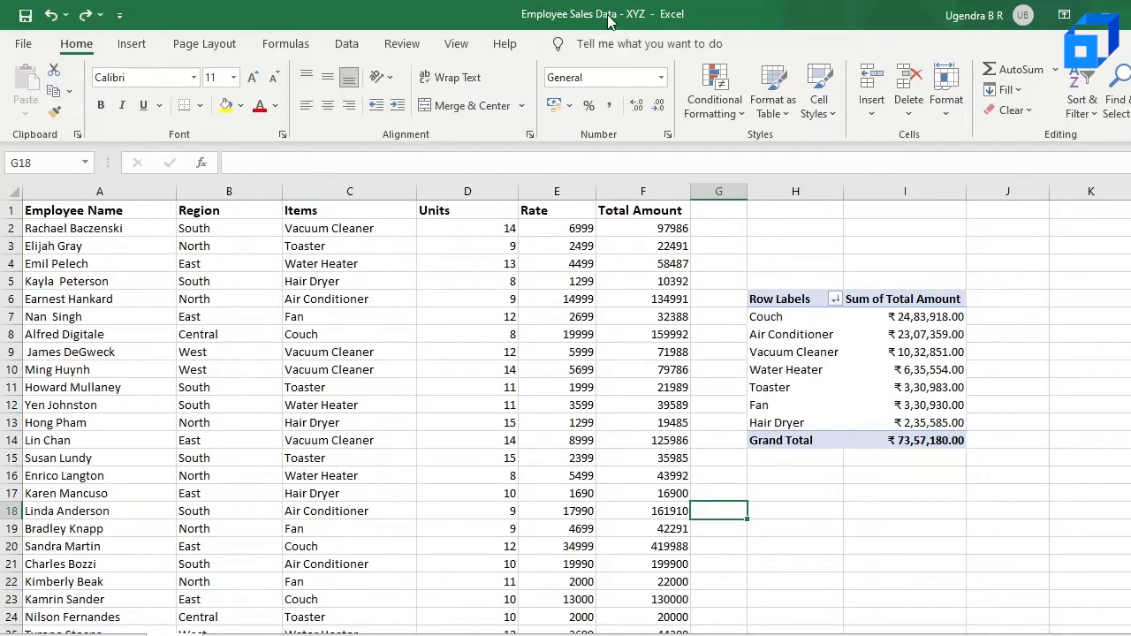
# Examine the header and first-row value of each column of the employee sales table
pyautogui.click(121, 214)
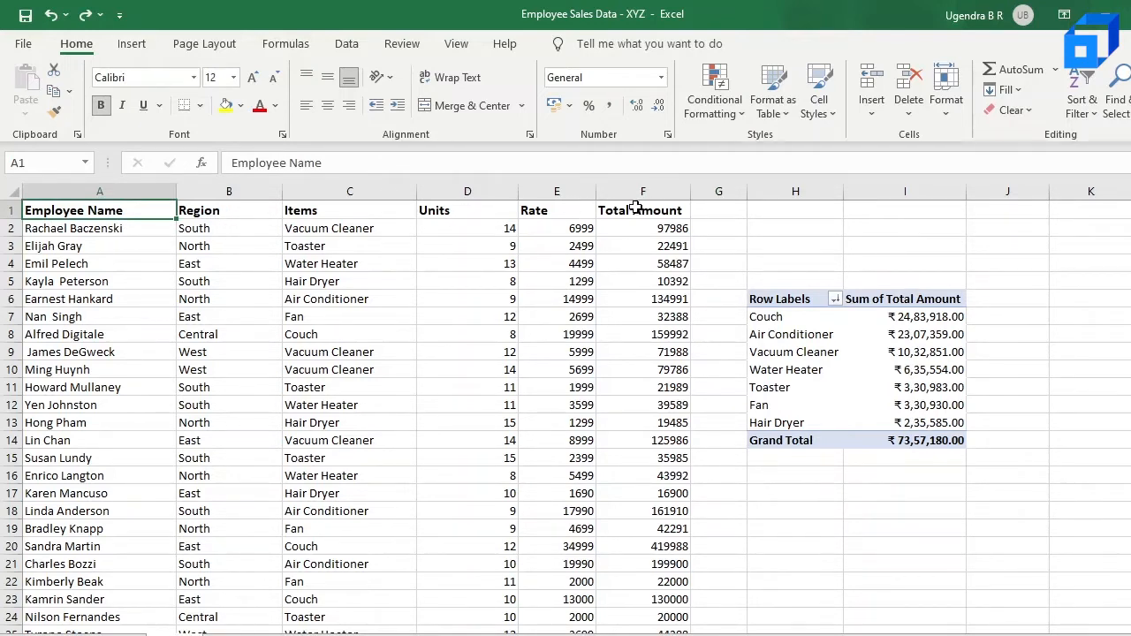
pyautogui.click(230, 233)
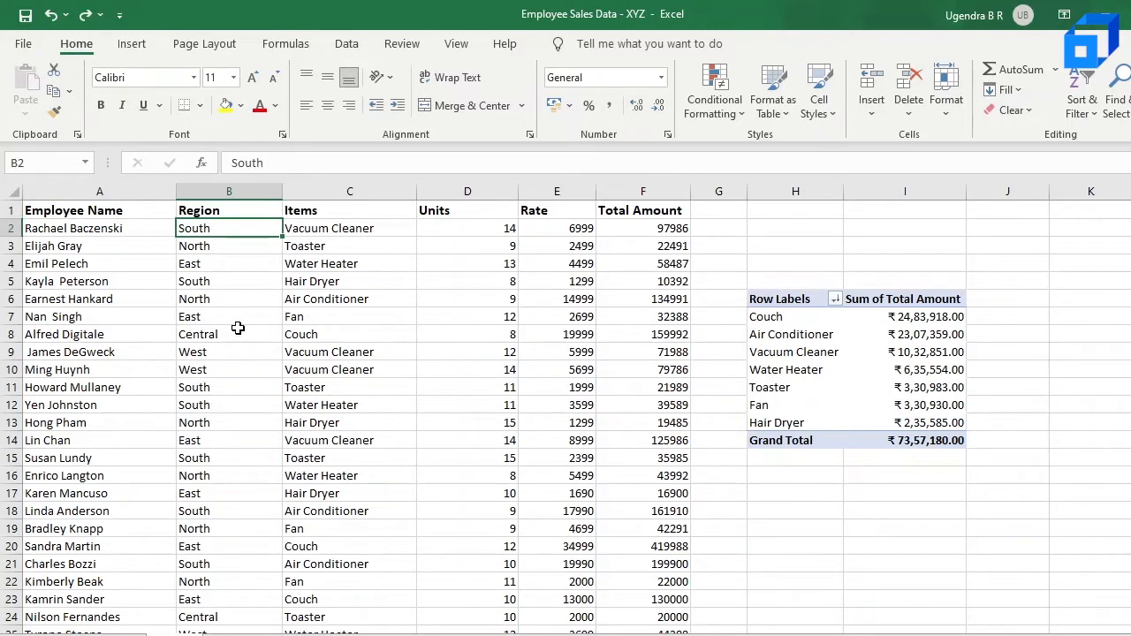
pyautogui.click(352, 228)
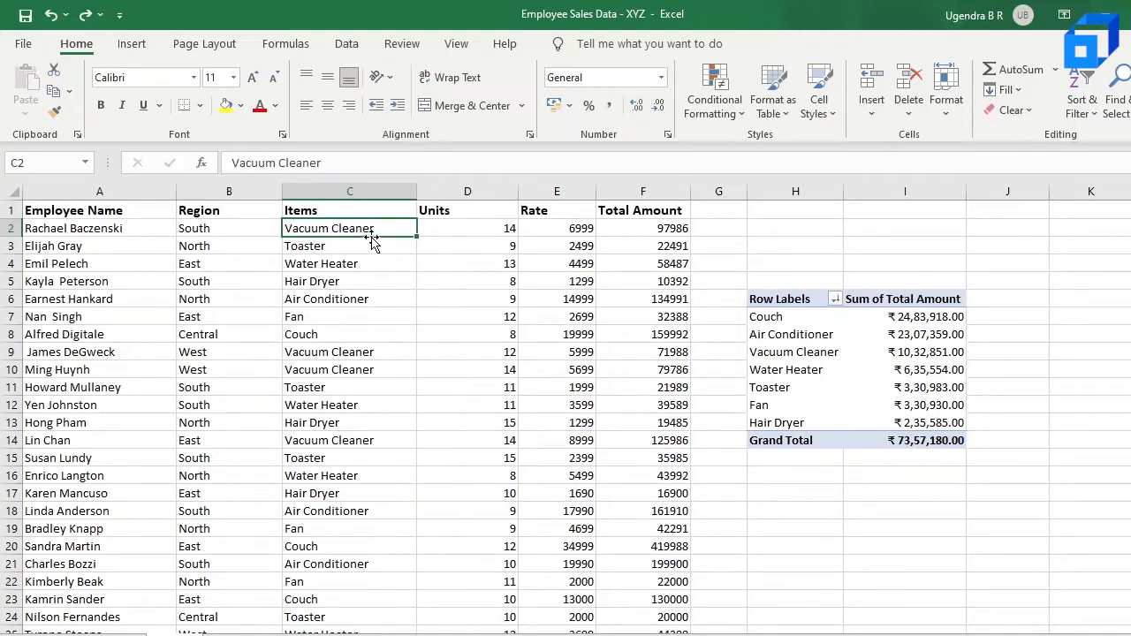
pyautogui.click(362, 251)
pyautogui.click(361, 268)
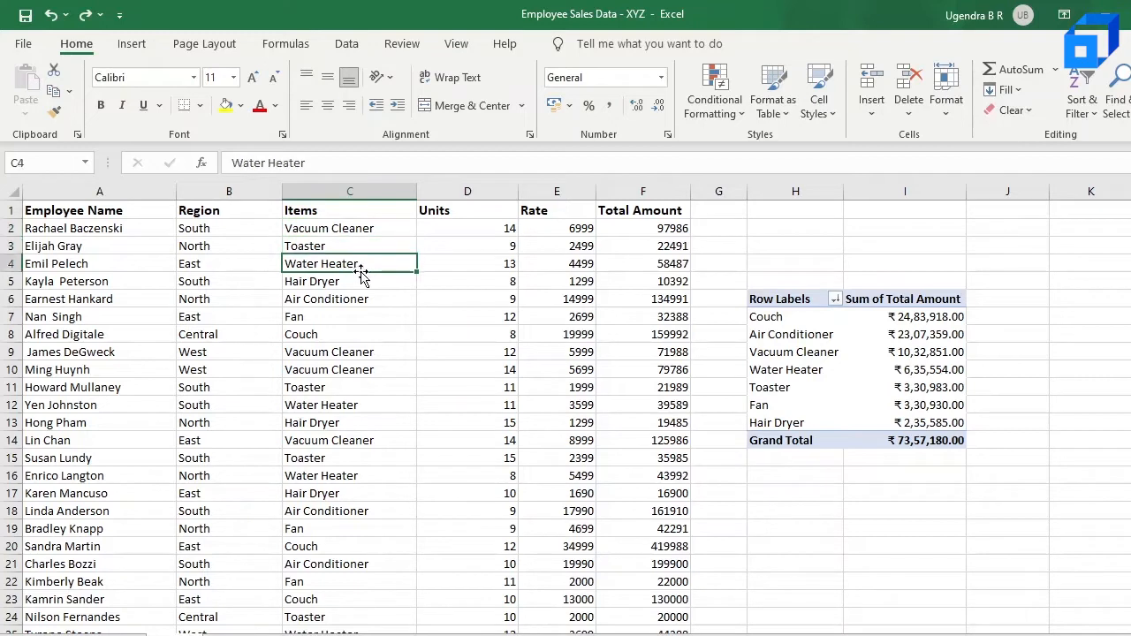
pyautogui.click(507, 232)
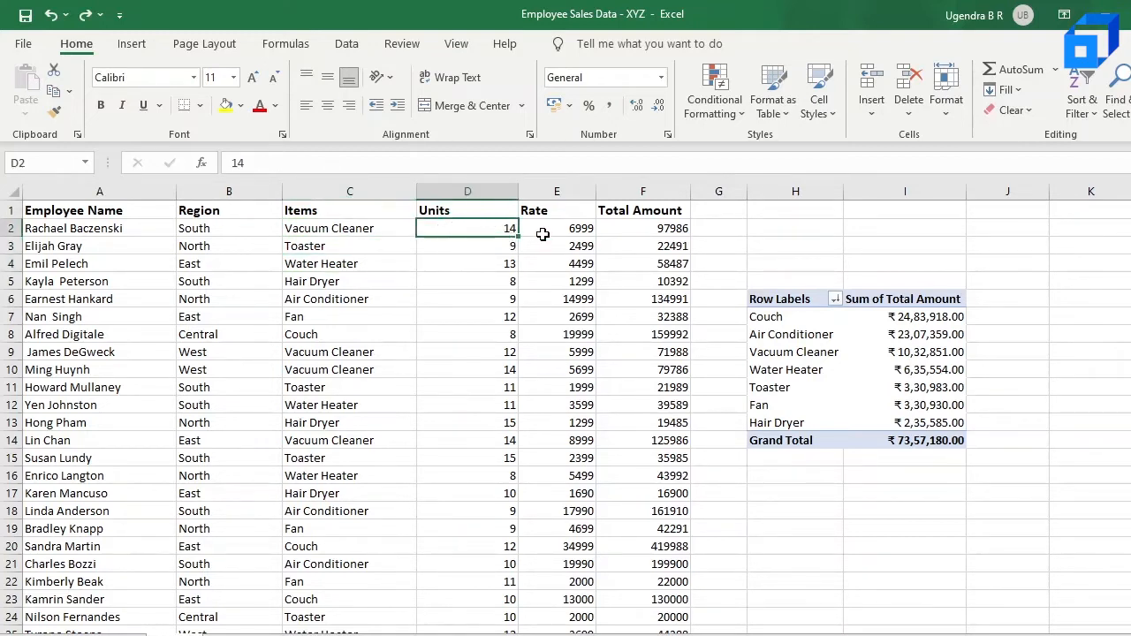
pyautogui.click(575, 229)
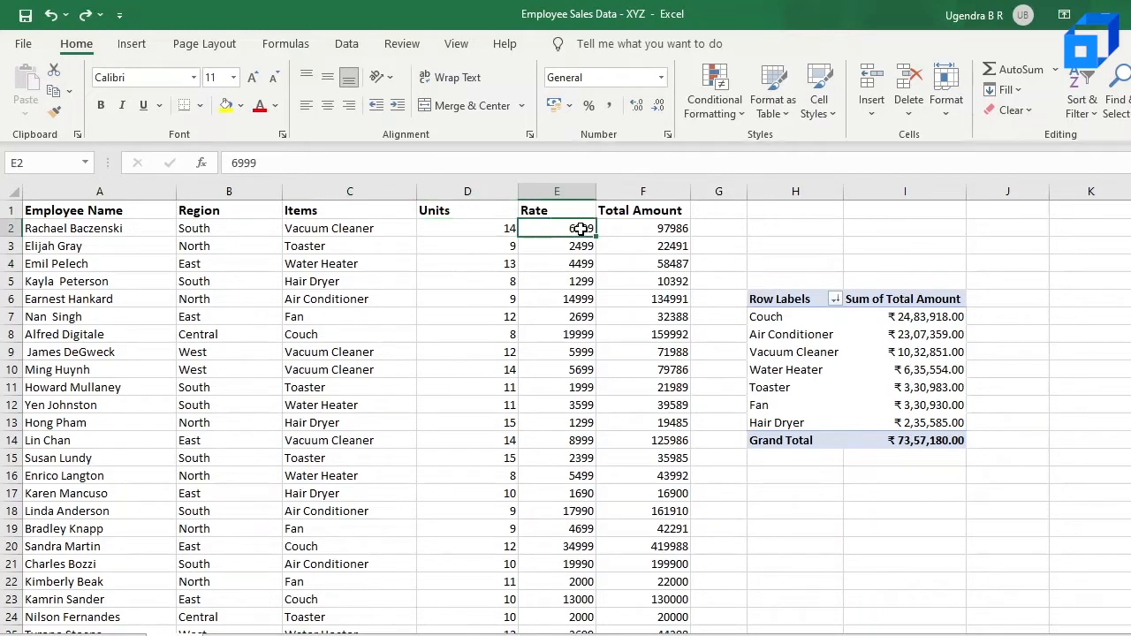
pyautogui.click(677, 230)
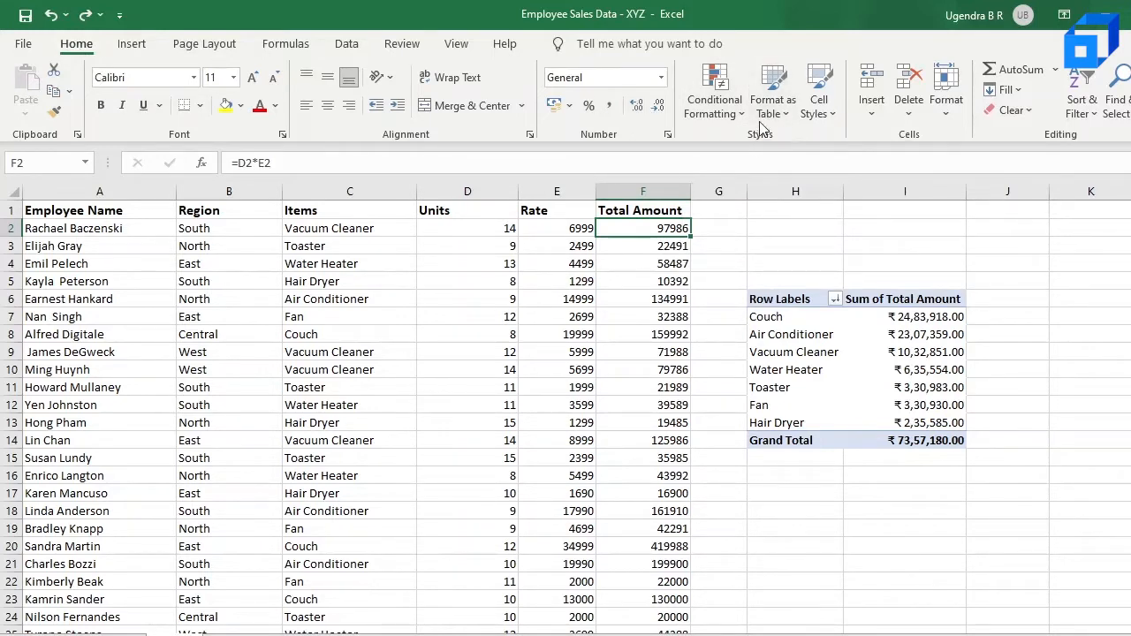
pyautogui.click(716, 99)
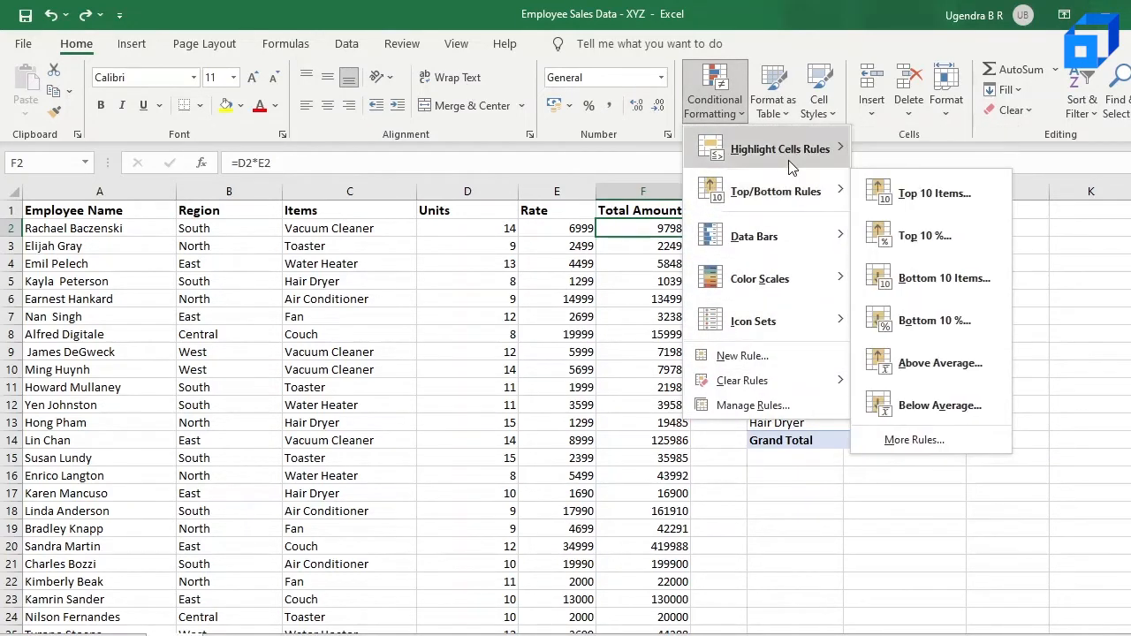
pyautogui.moveTo(786, 159)
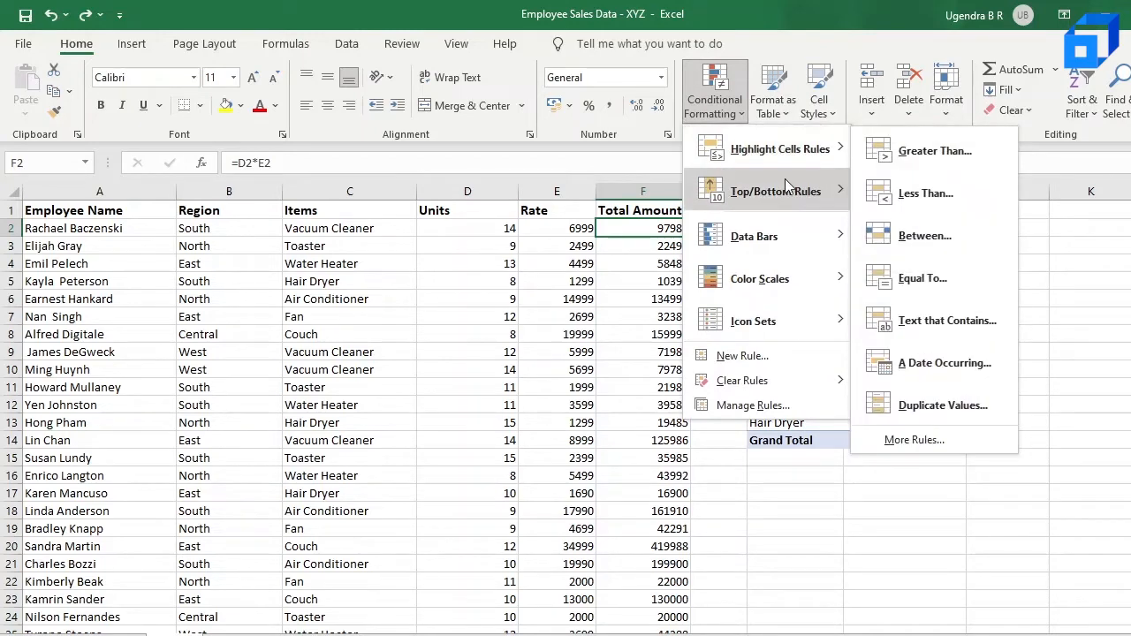
pyautogui.moveTo(781, 190)
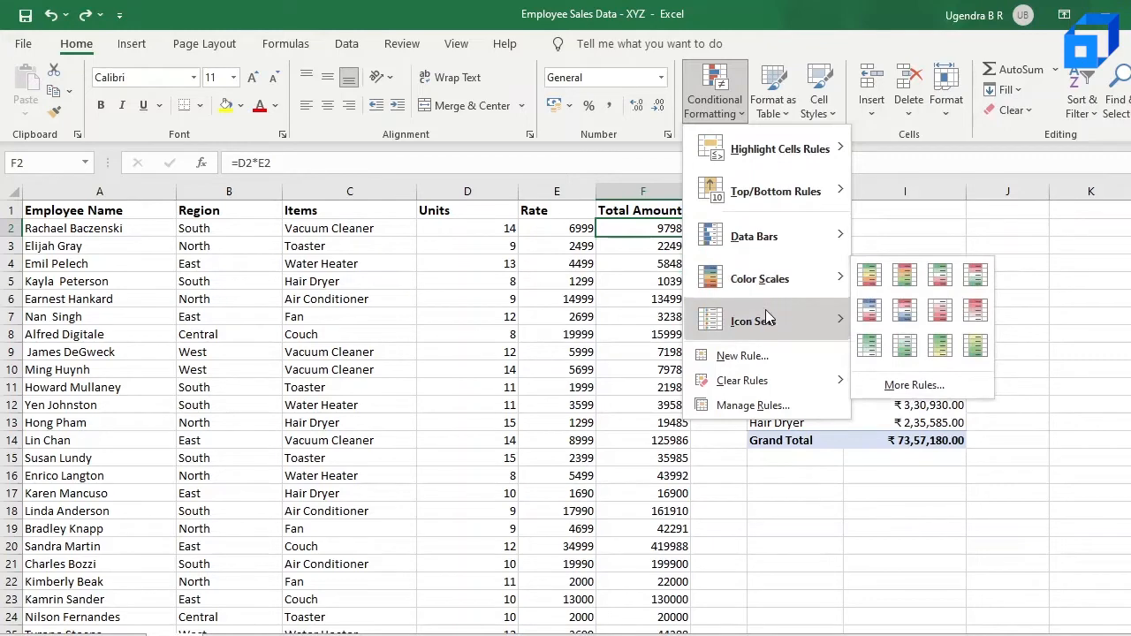
pyautogui.moveTo(768, 322)
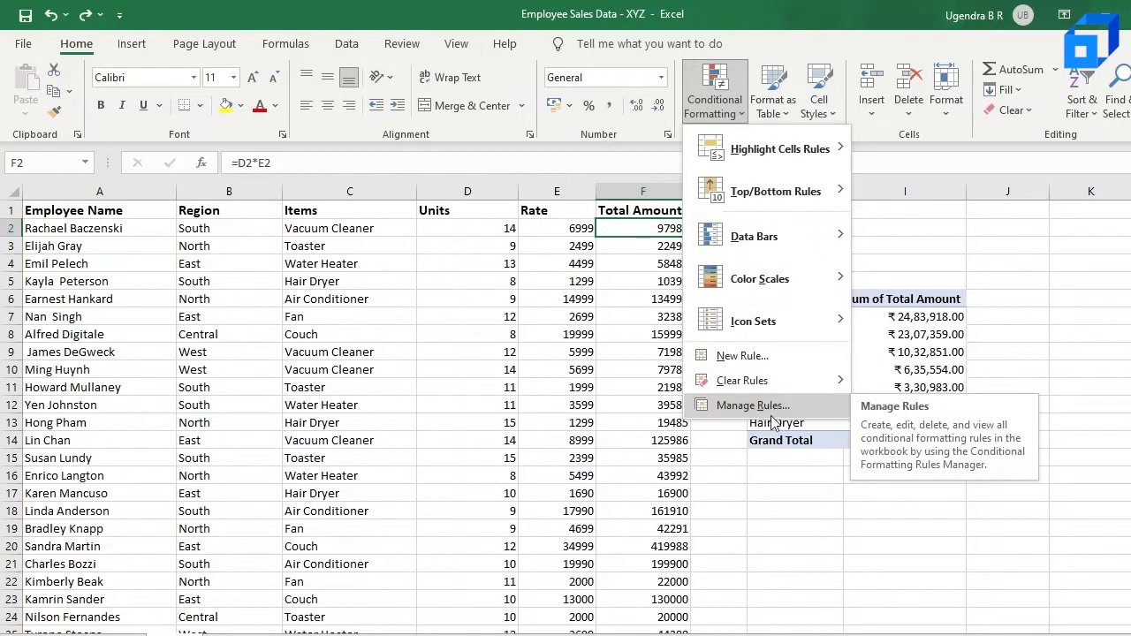
pyautogui.moveTo(782, 219)
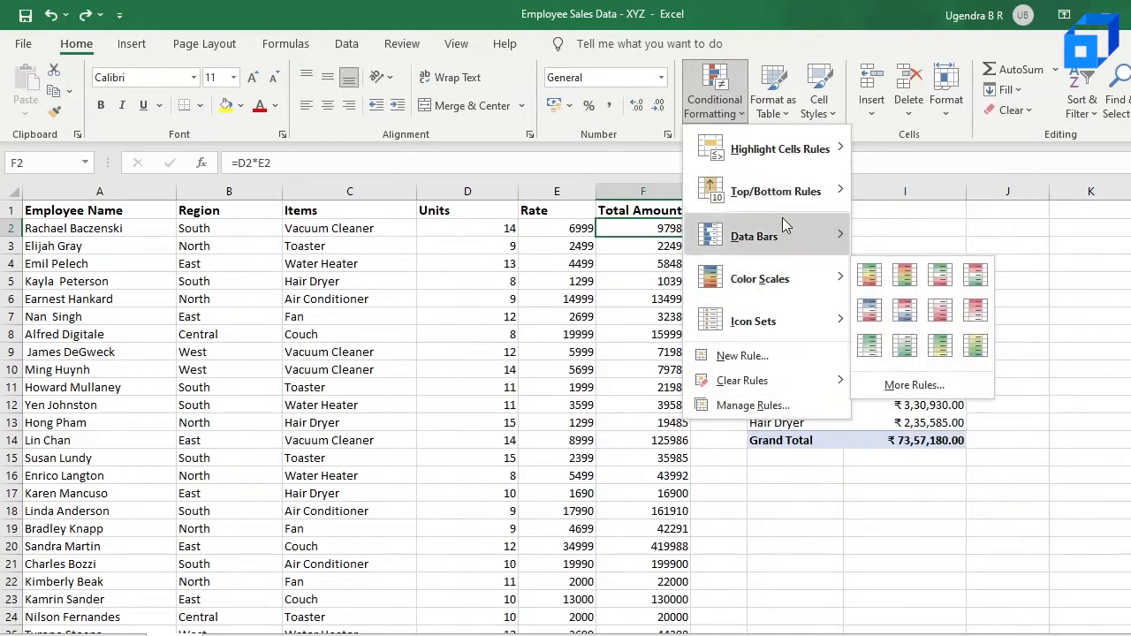
# Highlight Total Amount values F2:F86 greater than 80000 with Light Red Fill with Dark Red Text
pyautogui.click(650, 226)
pyautogui.hotkey('shift', 'Down')
pyautogui.hotkey('shift', 'Down')
pyautogui.hotkey('shift', 'Down')
pyautogui.hotkey('shift', 'Down')
pyautogui.hotkey('shift', 'Down')
pyautogui.hotkey('shift', 'Down')
pyautogui.hotkey('shift', 'Down')
pyautogui.hotkey('shift', 'Down')
pyautogui.hotkey('shift', 'Down')
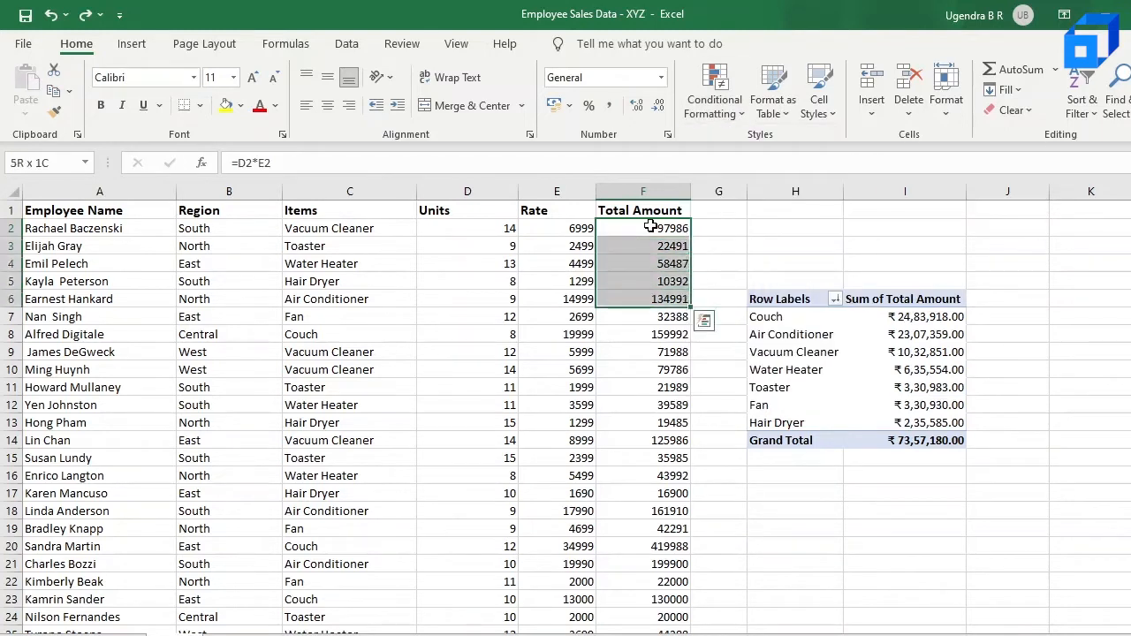
pyautogui.hotkey('shift', 'Down')
pyautogui.hotkey('shift', 'Down')
pyautogui.hotkey('shift', 'Down')
pyautogui.hotkey('shift', 'Down')
pyautogui.hotkey('shift', 'Down')
pyautogui.hotkey('shift', 'Down')
pyautogui.hotkey('shift', 'Down')
pyautogui.hotkey('shift', 'Down')
pyautogui.hotkey('shift', 'Down')
pyautogui.hotkey('shift', 'Down')
pyautogui.hotkey('shift', 'Down')
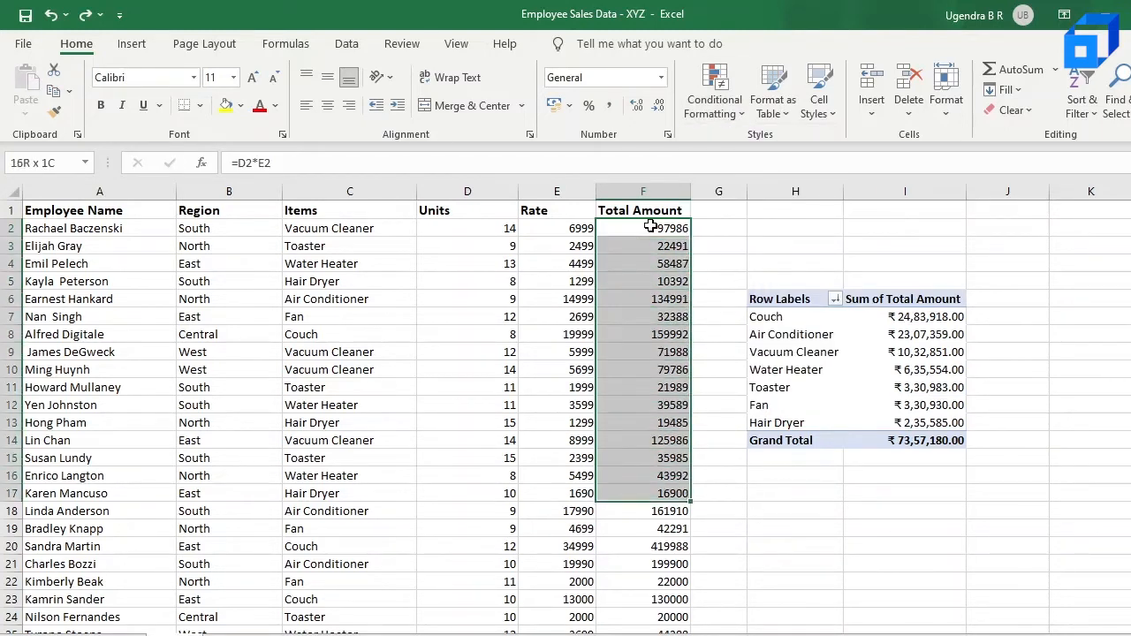
pyautogui.hotkey('shift', 'Down')
pyautogui.hotkey('shift', 'Down')
pyautogui.hotkey('shift', 'Down')
pyautogui.hotkey('shift', 'Down')
pyautogui.hotkey('shift', 'Down')
pyautogui.hotkey('shift', 'Down')
pyautogui.hotkey('shift', 'Down')
pyautogui.hotkey('shift', 'Down')
pyautogui.hotkey('shift', 'Down')
pyautogui.hotkey('shift', 'Down')
pyautogui.hotkey('shift', 'Down')
pyautogui.hotkey('shift', 'Down')
pyautogui.hotkey('shift', 'Down')
pyautogui.hotkey('shift', 'Down')
pyautogui.hotkey('shift', 'Down')
pyautogui.hotkey('shift', 'Down')
pyautogui.hotkey('shift', 'Down')
pyautogui.hotkey('shift', 'Down')
pyautogui.hotkey('shift', 'Down')
pyautogui.hotkey('shift', 'Down')
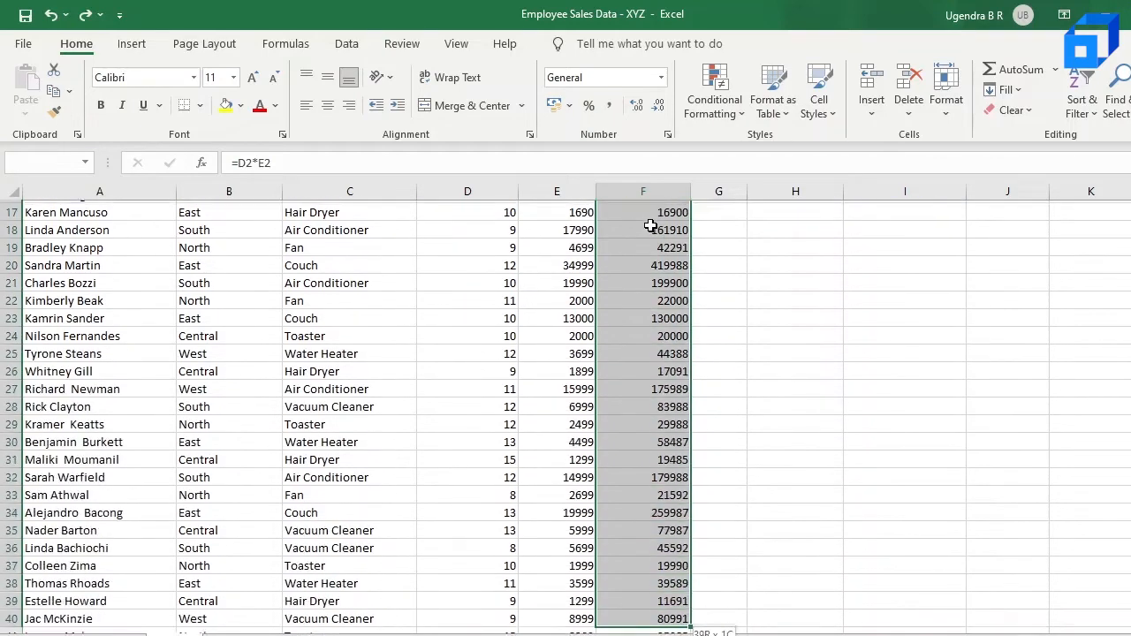
pyautogui.hotkey('shift', 'Down')
pyautogui.hotkey('shift', 'Down')
pyautogui.hotkey('shift', 'Down')
pyautogui.hotkey('shift', 'Down')
pyautogui.hotkey('shift', 'Down')
pyautogui.hotkey('shift', 'Down')
pyautogui.hotkey('shift', 'Down')
pyautogui.hotkey('shift', 'Down')
pyautogui.hotkey('shift', 'Down')
pyautogui.hotkey('shift', 'Down')
pyautogui.hotkey('shift', 'Down')
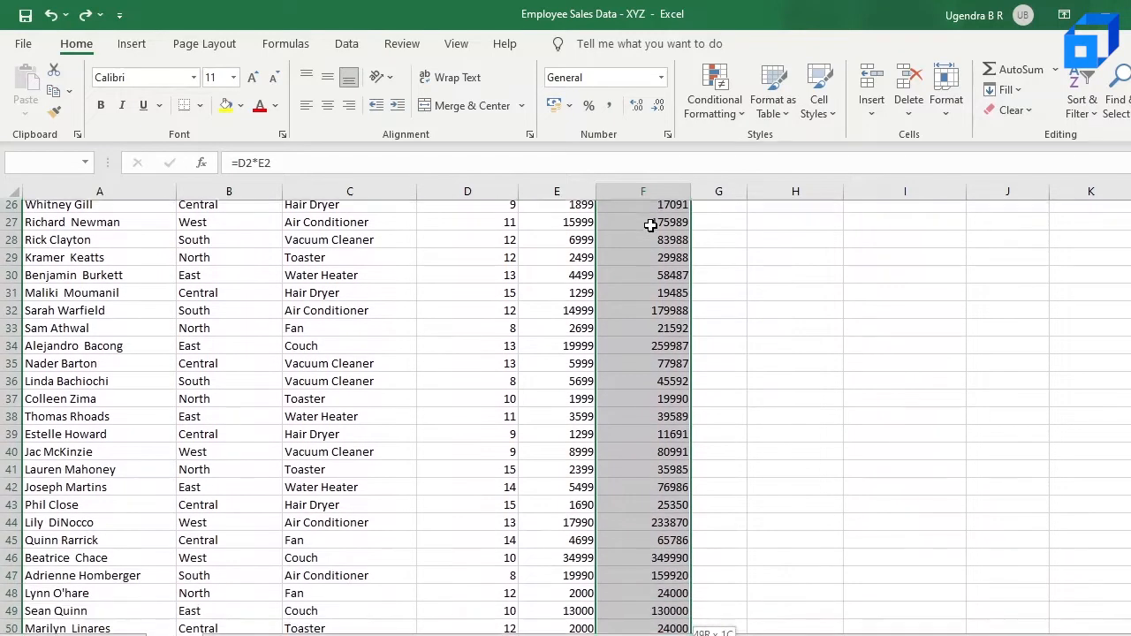
pyautogui.hotkey('shift', 'Down')
pyautogui.hotkey('shift', 'Down')
pyautogui.hotkey('shift', 'Down')
pyautogui.hotkey('shift', 'Down')
pyautogui.hotkey('shift', 'Down')
pyautogui.hotkey('shift', 'Down')
pyautogui.hotkey('shift', 'Down')
pyautogui.hotkey('shift', 'Down')
pyautogui.hotkey('shift', 'Down')
pyautogui.hotkey('shift', 'Down')
pyautogui.hotkey('shift', 'Down')
pyautogui.hotkey('shift', 'Down')
pyautogui.hotkey('shift', 'Down')
pyautogui.hotkey('shift', 'Down')
pyautogui.hotkey('shift', 'Down')
pyautogui.hotkey('shift', 'Down')
pyautogui.hotkey('shift', 'Down')
pyautogui.hotkey('shift', 'Down')
pyautogui.hotkey('shift', 'Down')
pyautogui.hotkey('shift', 'Down')
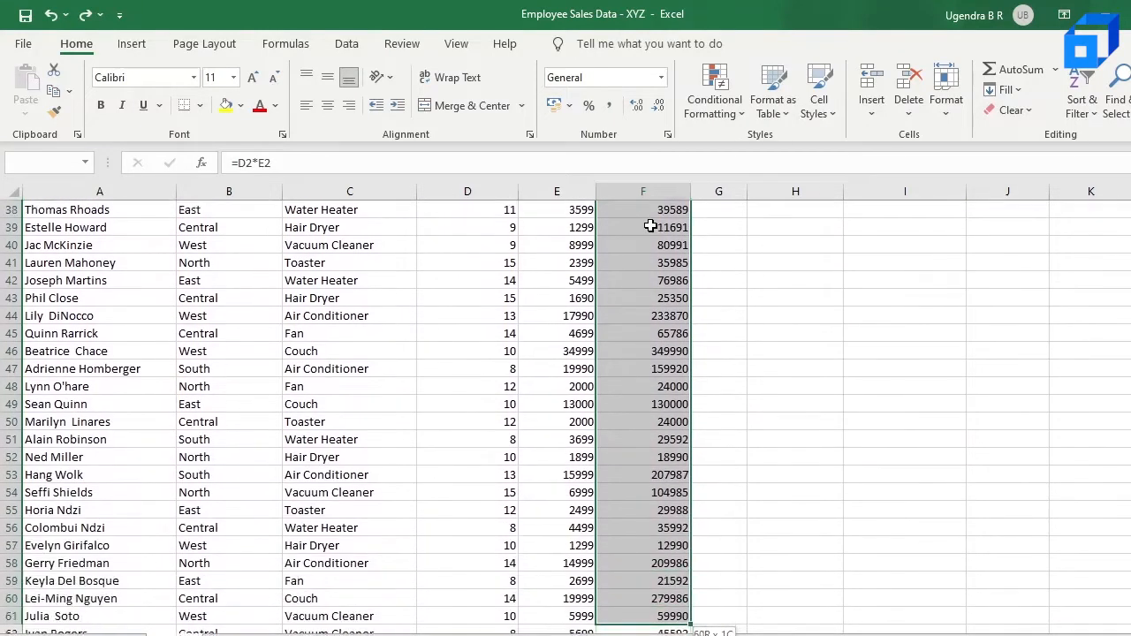
pyautogui.hotkey('shift', 'Down')
pyautogui.hotkey('shift', 'Down')
pyautogui.hotkey('shift', 'Down')
pyautogui.hotkey('shift', 'Down')
pyautogui.hotkey('shift', 'Down')
pyautogui.hotkey('shift', 'Down')
pyautogui.hotkey('shift', 'Down')
pyautogui.hotkey('shift', 'Down')
pyautogui.hotkey('shift', 'Down')
pyautogui.hotkey('shift', 'Down')
pyautogui.hotkey('shift', 'Down')
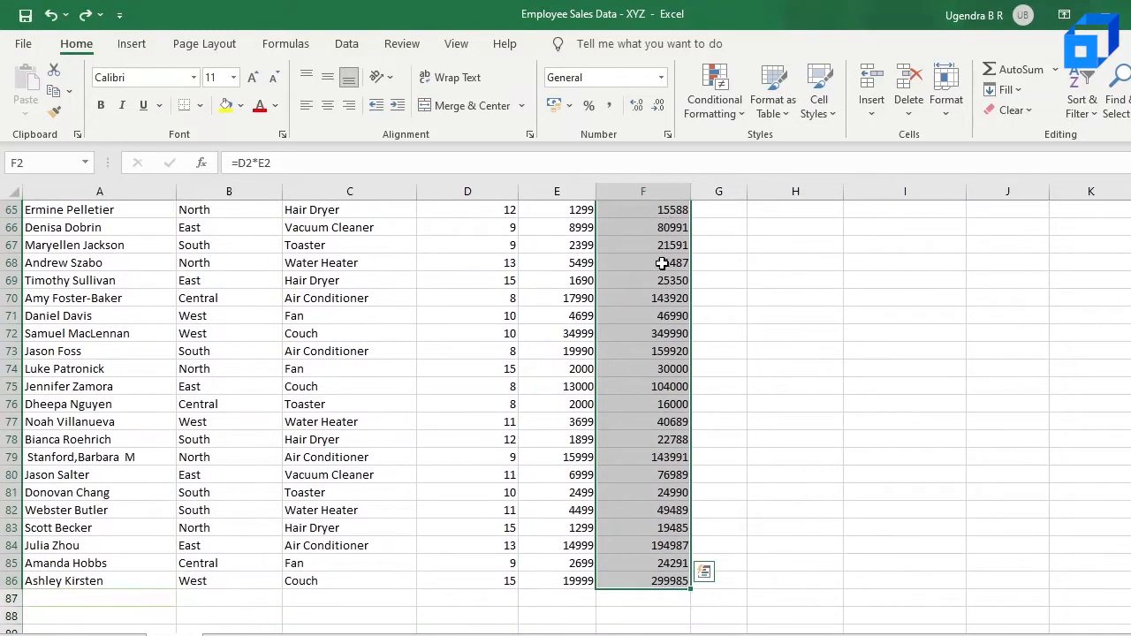
pyautogui.scroll(10, 661, 263)
pyautogui.scroll(1, 662, 338)
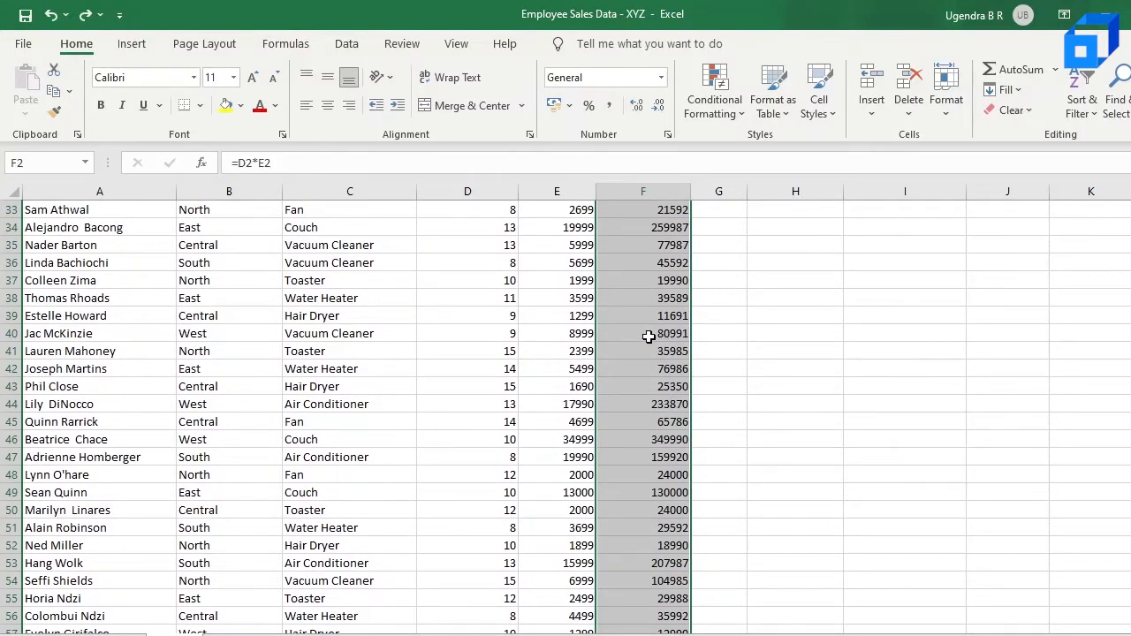
pyautogui.scroll(11, 654, 341)
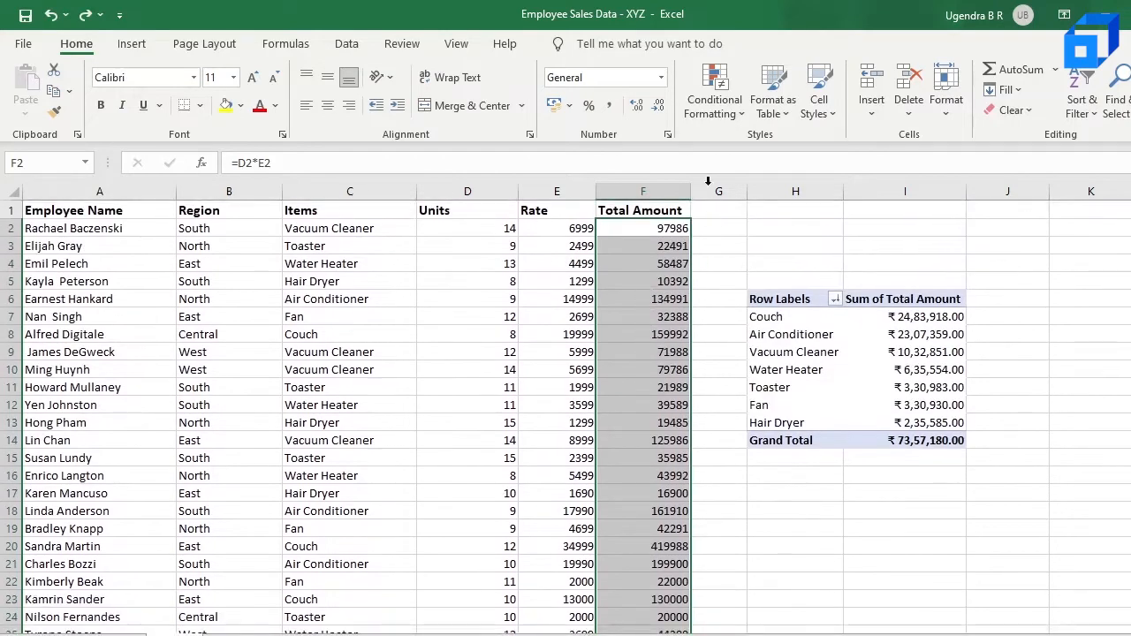
pyautogui.click(721, 113)
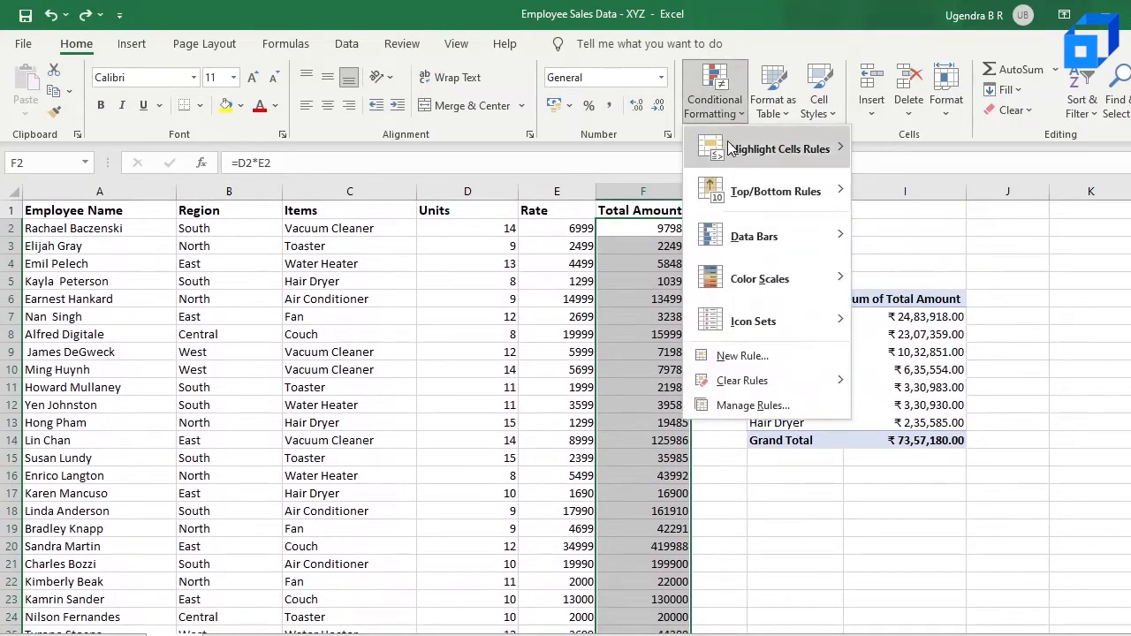
pyautogui.moveTo(733, 149)
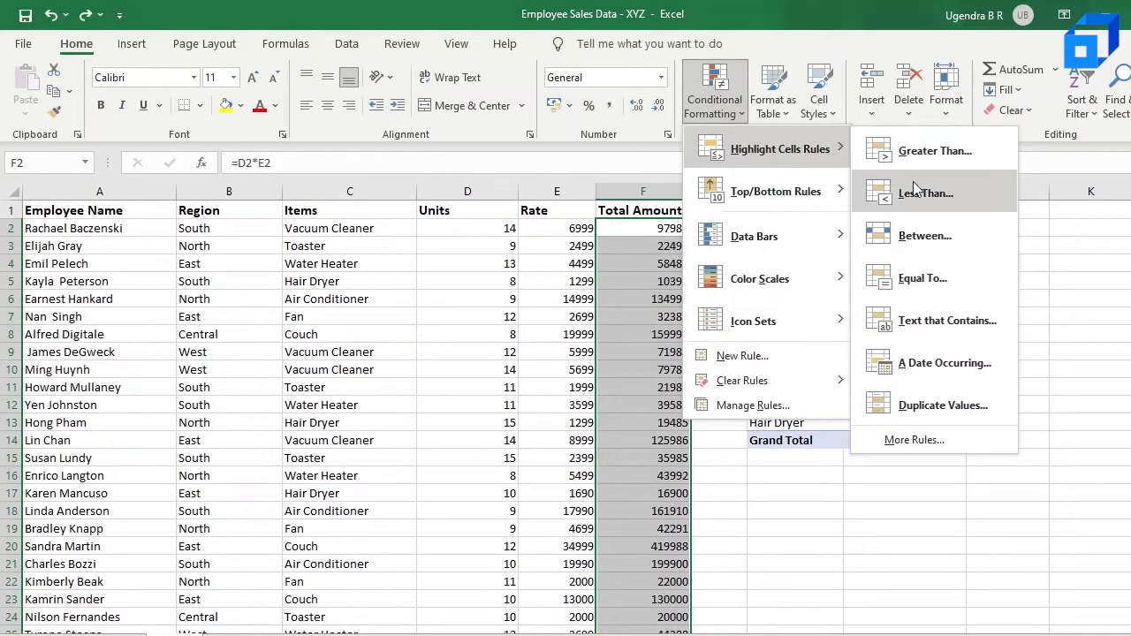
pyautogui.click(950, 152)
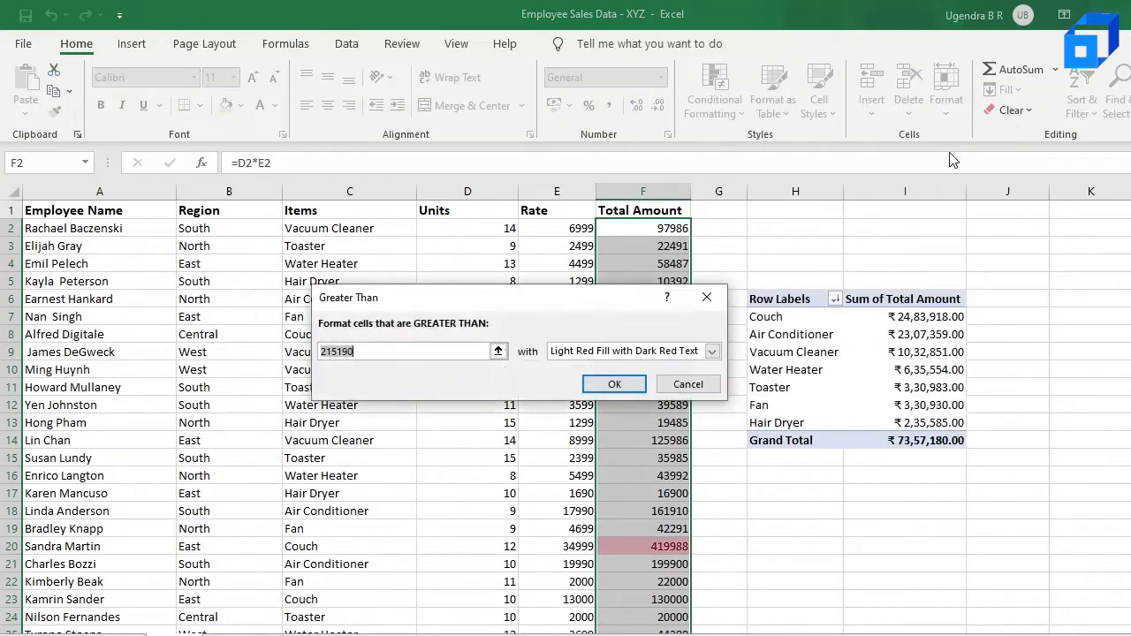
pyautogui.click(428, 351)
pyautogui.press('BackSpace')
pyautogui.press('BackSpace')
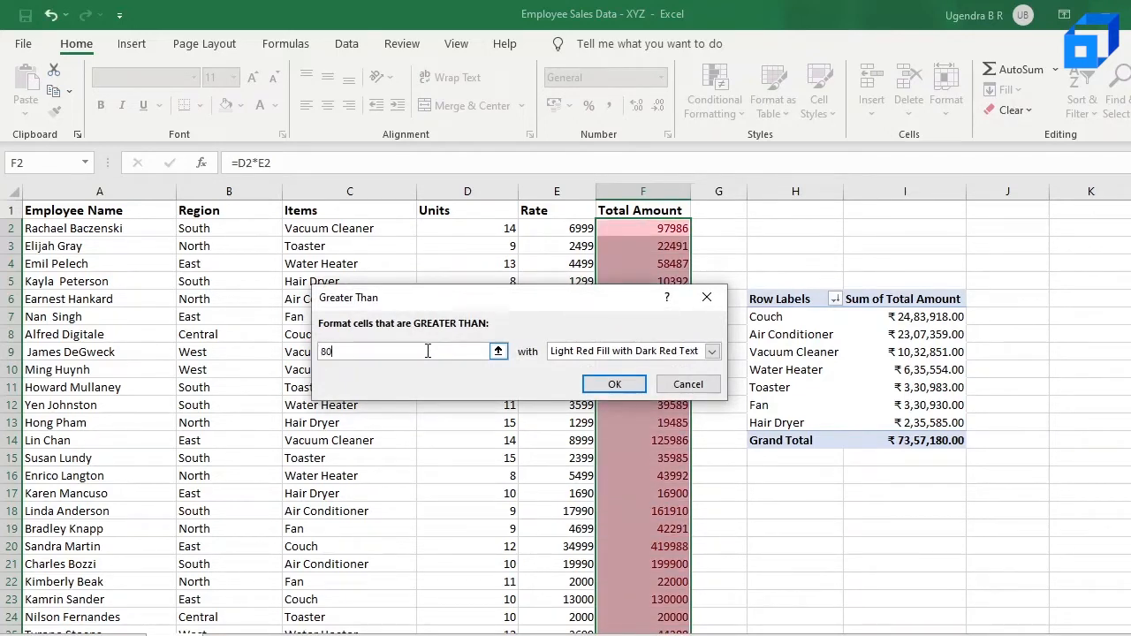
pyautogui.write('80000')
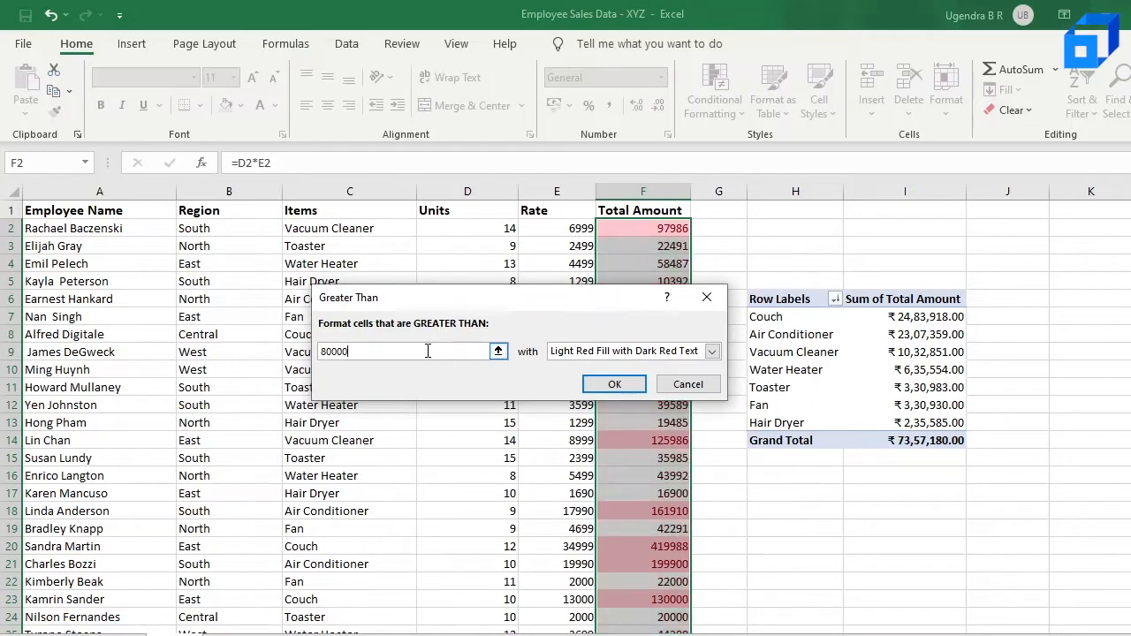
pyautogui.click(614, 385)
# Scroll through the Total Amount column to review which values are highlighted
pyautogui.click(679, 228)
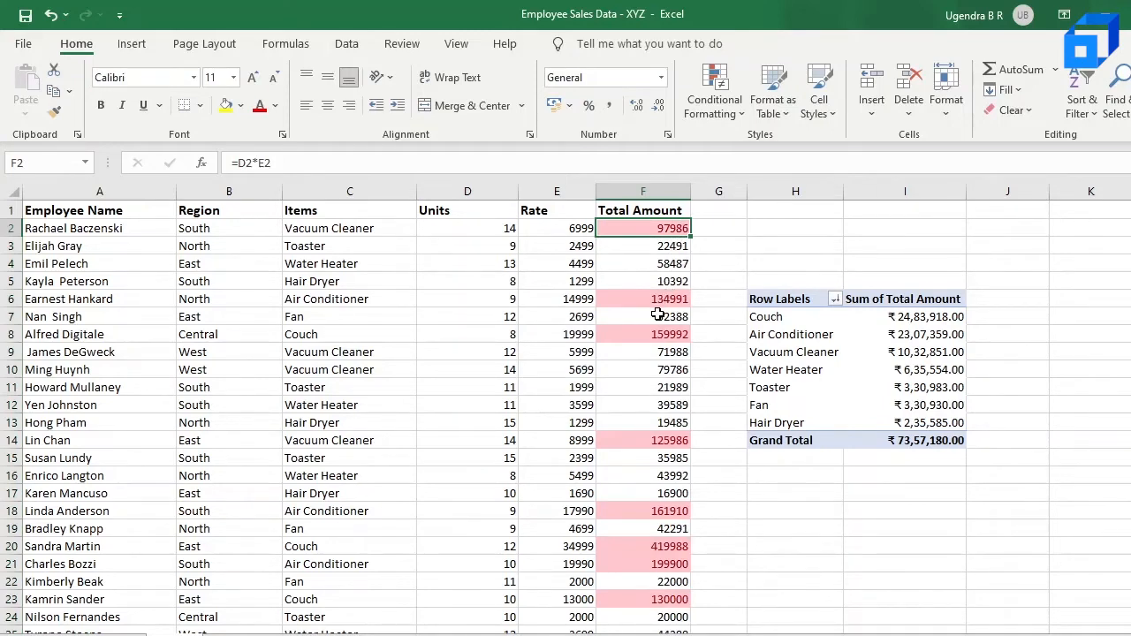
pyautogui.scroll(-1, 671, 490)
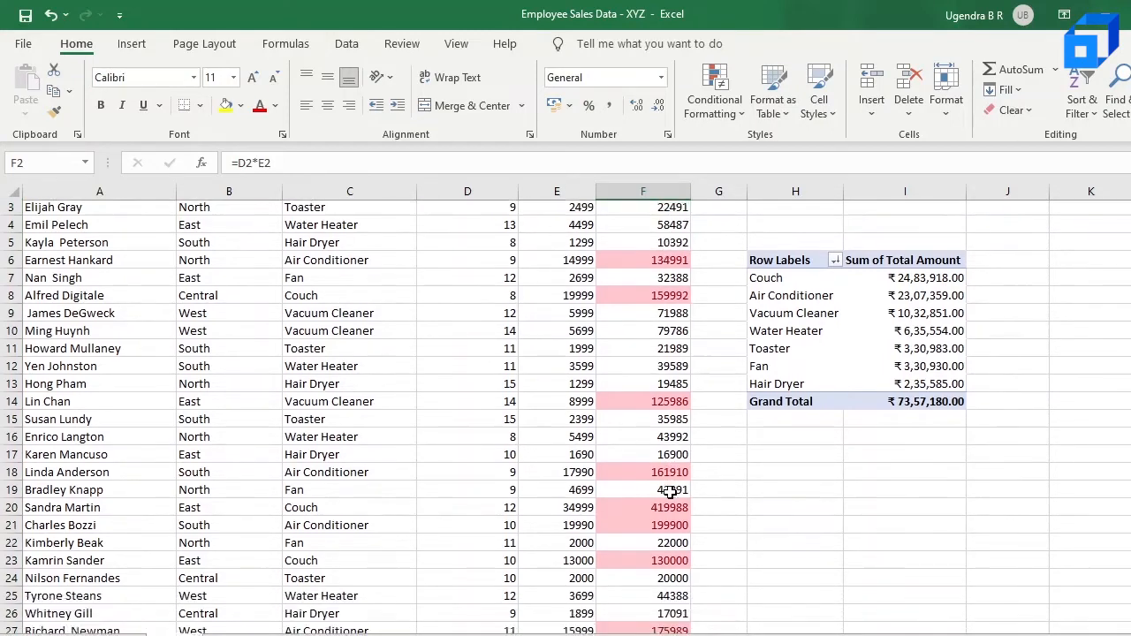
pyautogui.scroll(-5, 672, 491)
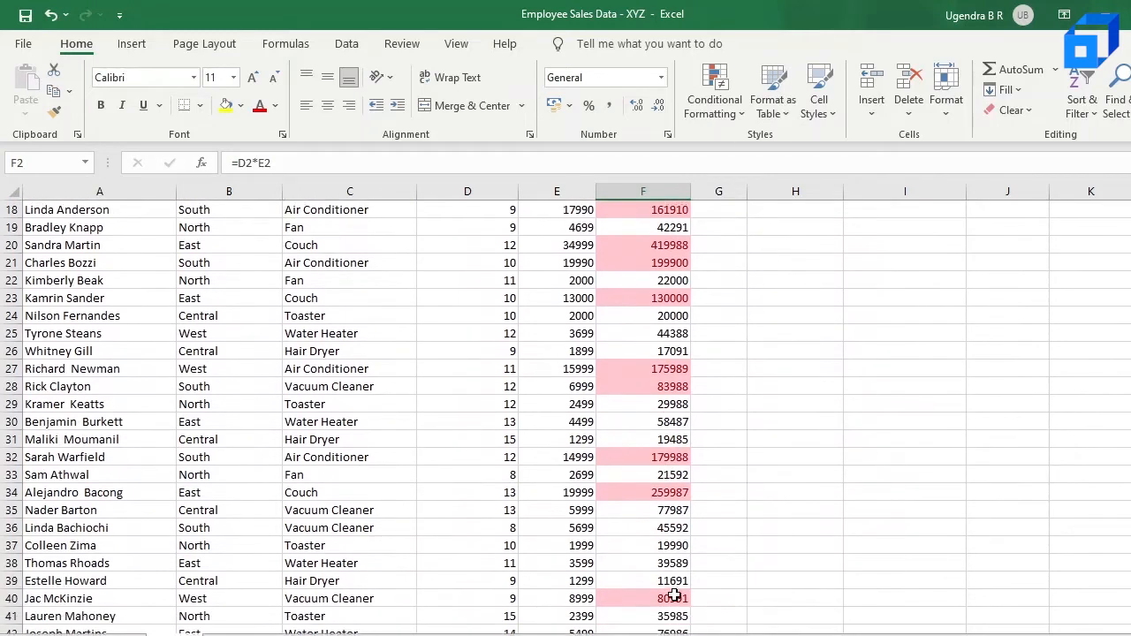
pyautogui.click(671, 599)
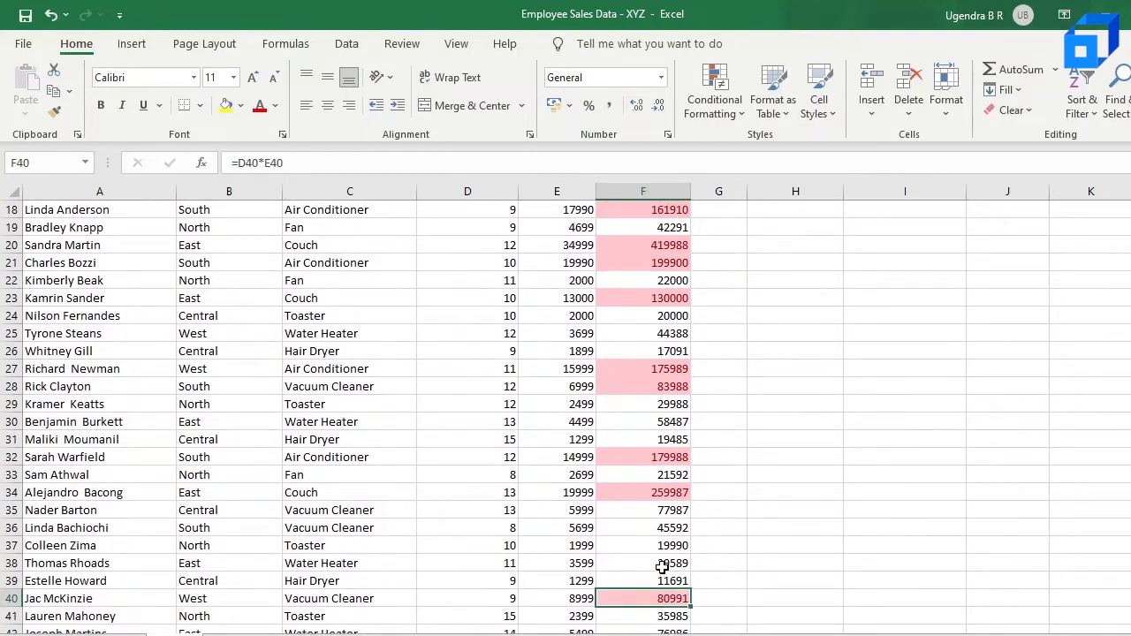
pyautogui.scroll(5, 662, 567)
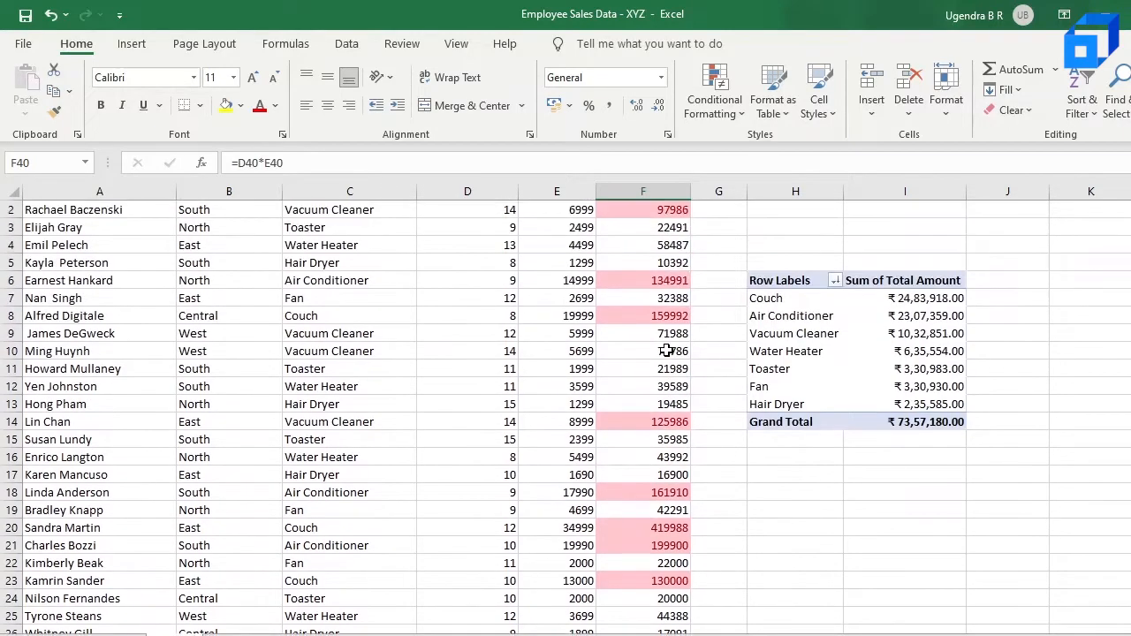
pyautogui.scroll(1, 666, 351)
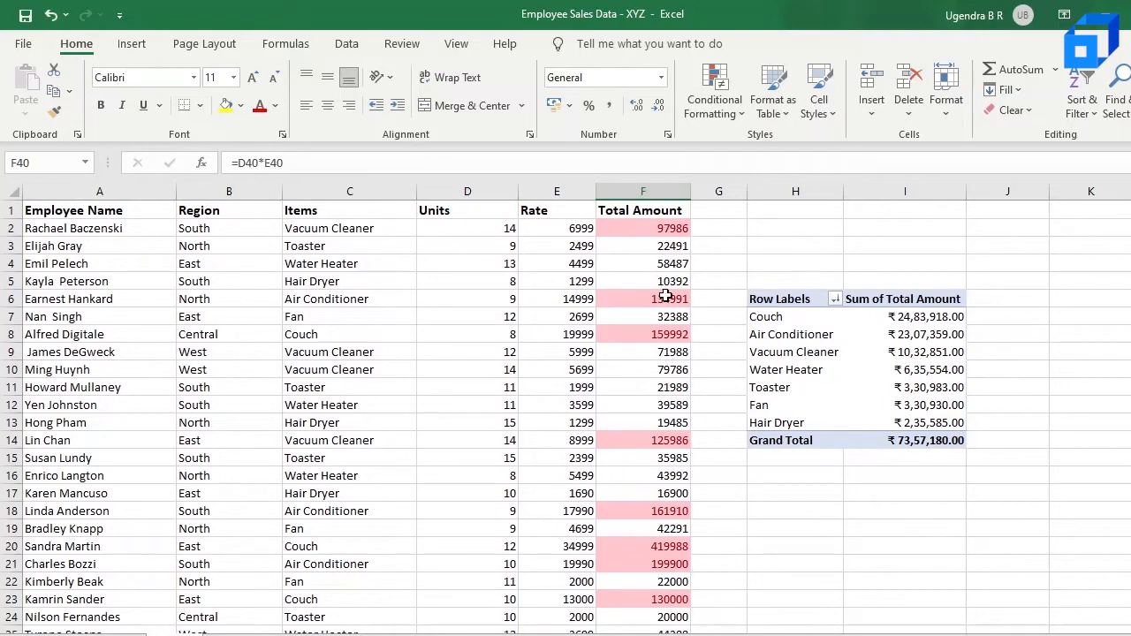
pyautogui.scroll(-2, 672, 502)
pyautogui.scroll(-4, 661, 581)
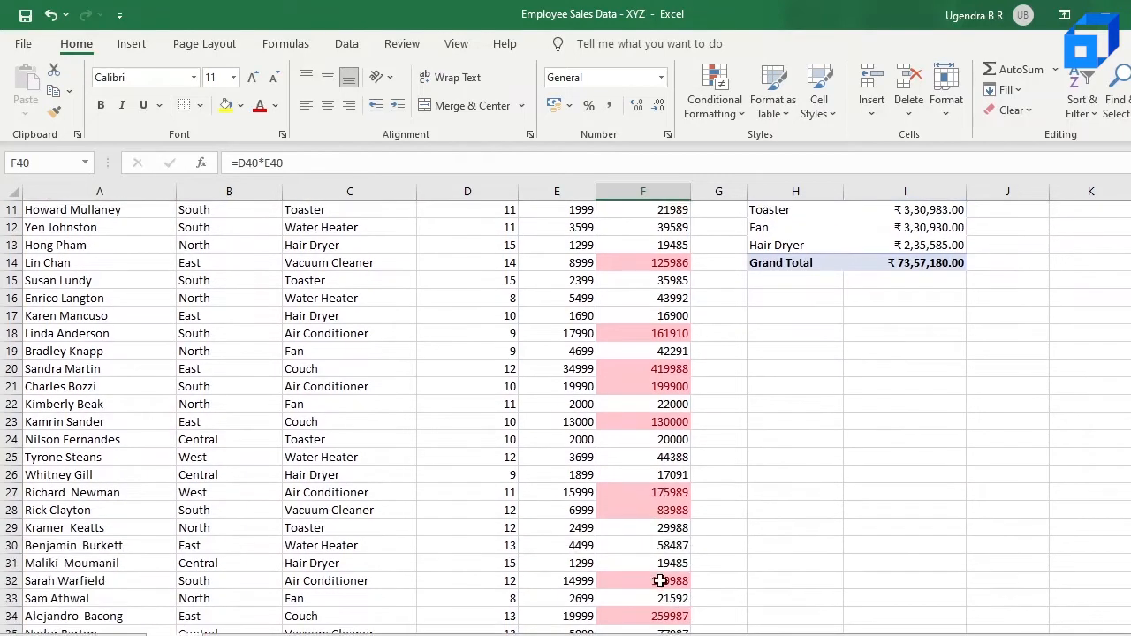
pyautogui.scroll(-1, 661, 581)
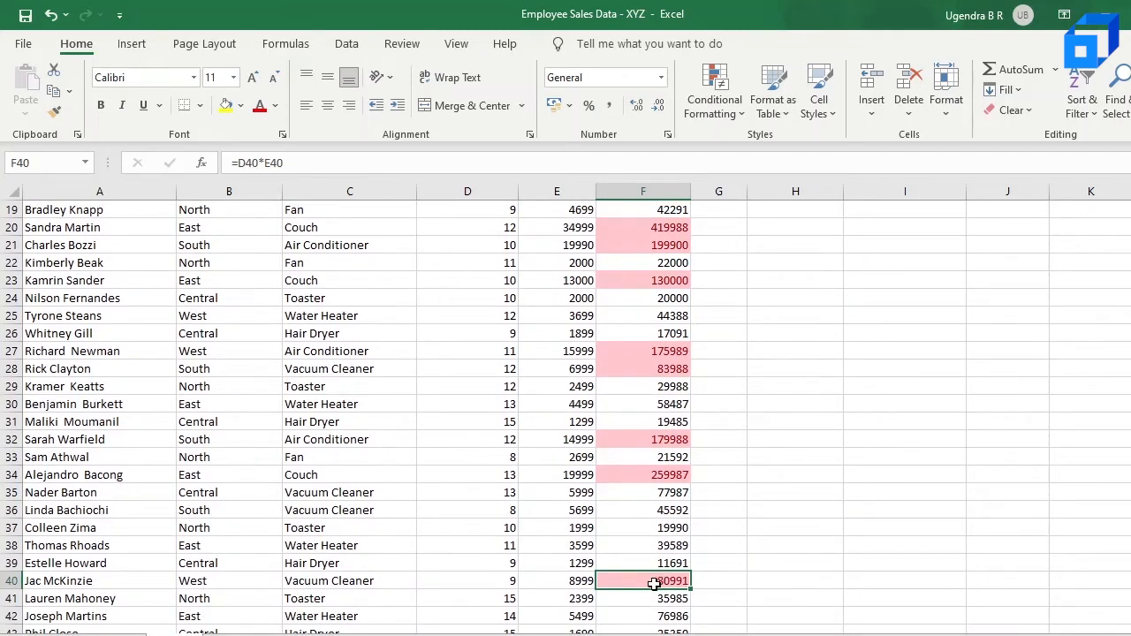
# Undo the last edit and highlight Total Amount column values less than 80000 with Light Red Fill with Dark Red Text
pyautogui.hotkey('ctrl', 'z')
pyautogui.click(641, 188)
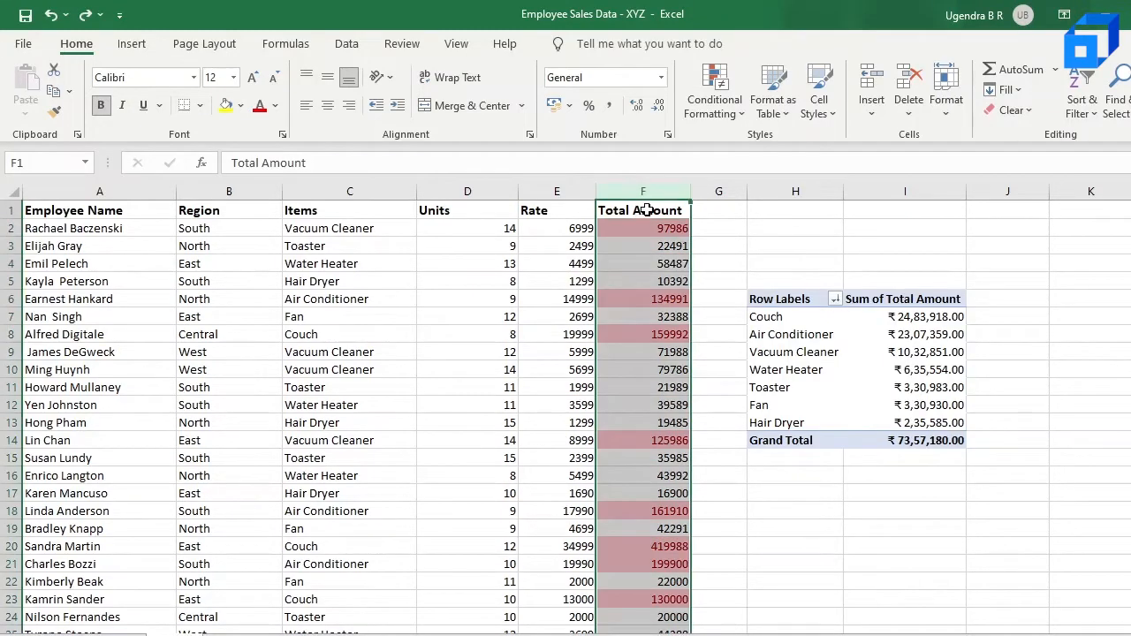
pyautogui.keyDown('ctrl'); pyautogui.click(647, 210); pyautogui.keyUp('ctrl')
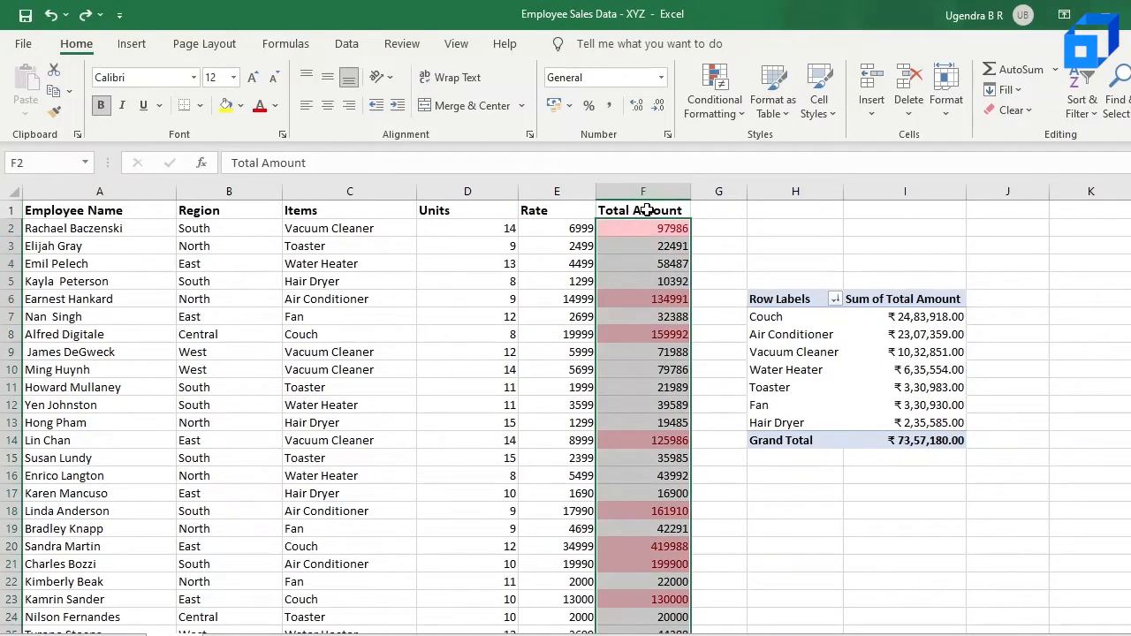
pyautogui.click(725, 118)
pyautogui.moveTo(751, 150)
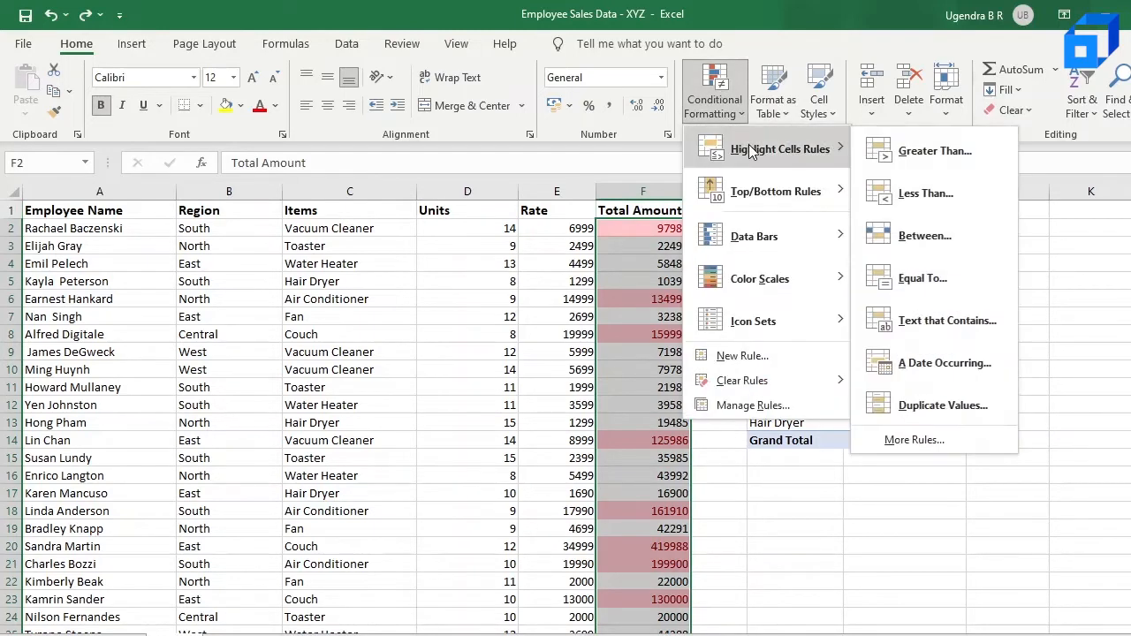
pyautogui.click(935, 194)
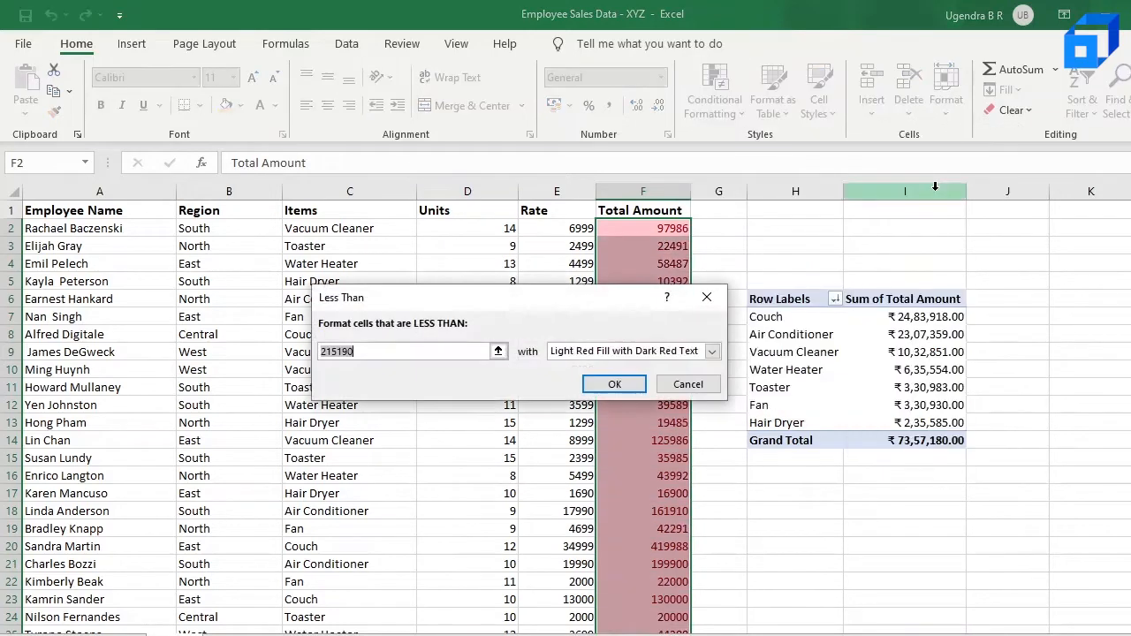
pyautogui.click(374, 355)
pyautogui.press('BackSpace')
pyautogui.press('BackSpace')
pyautogui.press('BackSpace')
pyautogui.press('BackSpace')
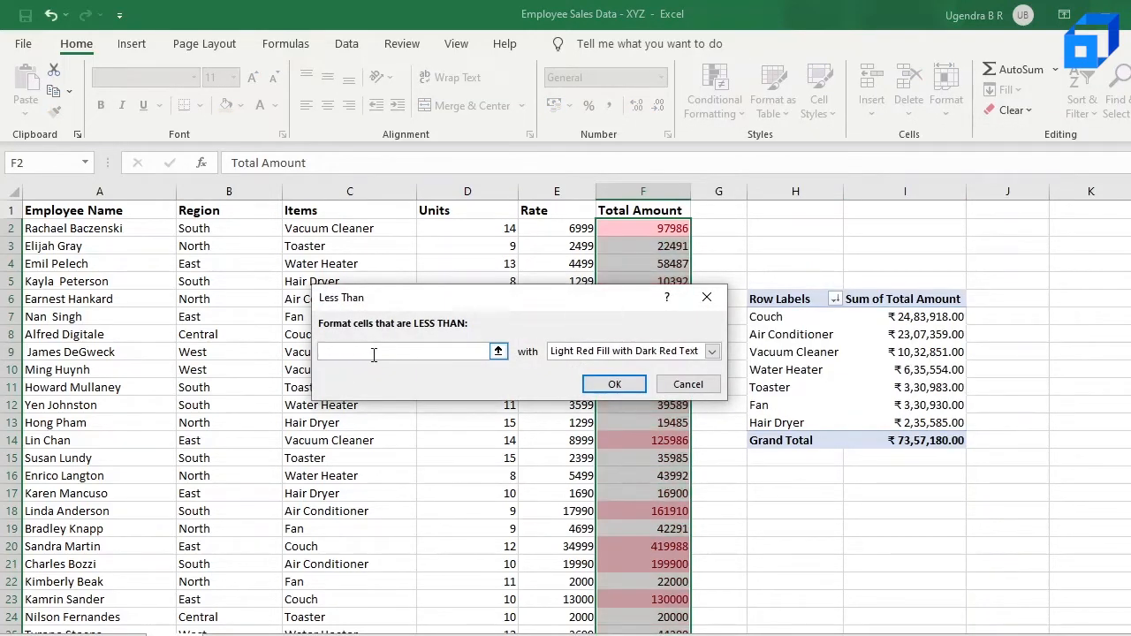
pyautogui.write('0000')
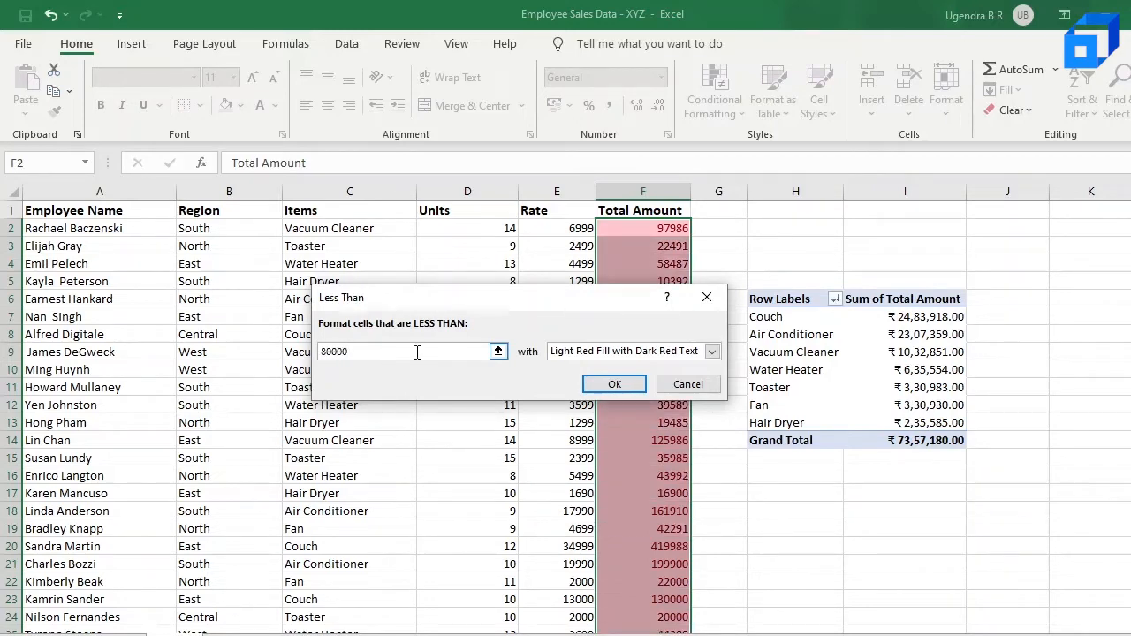
pyautogui.click(614, 384)
# Delete the Cell Value > 80000 rule in the Conditional Formatting Rules Manager, keeping the less-than-80000 rule
pyautogui.click(673, 301)
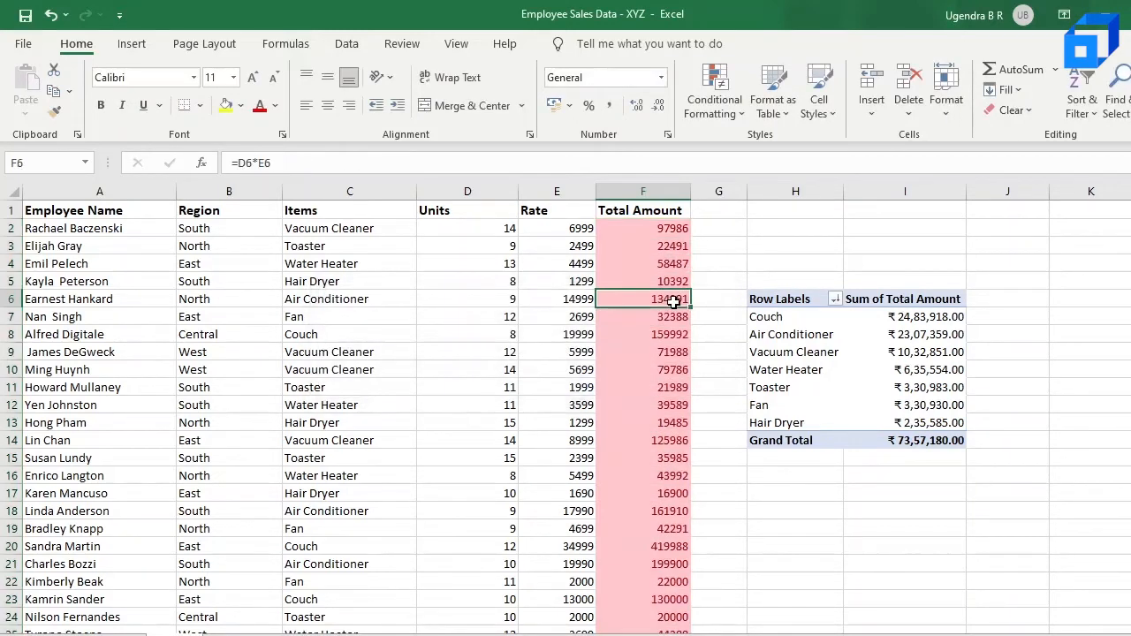
pyautogui.scroll(-7, 674, 302)
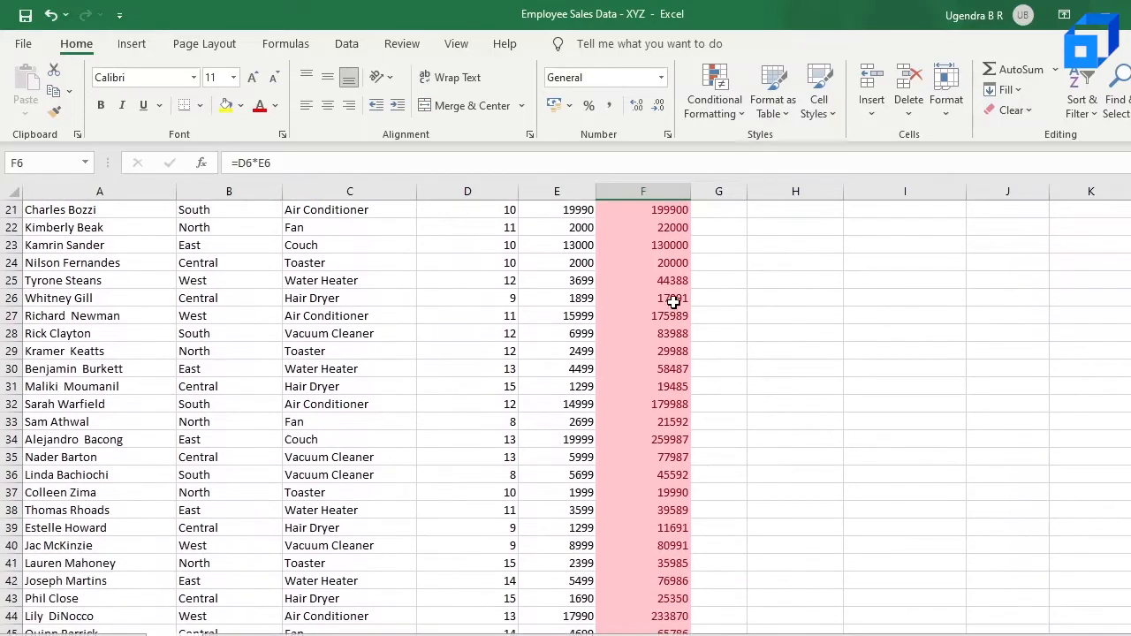
pyautogui.scroll(7, 674, 301)
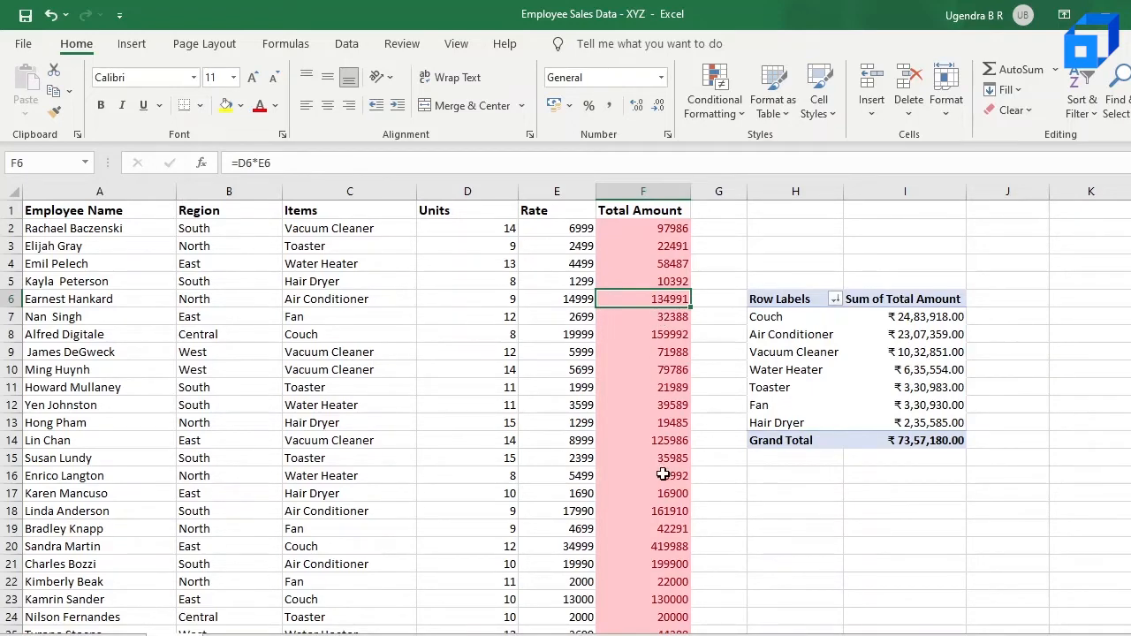
pyautogui.scroll(-2, 663, 475)
pyautogui.scroll(-1, 663, 474)
pyautogui.scroll(3, 663, 474)
pyautogui.click(729, 96)
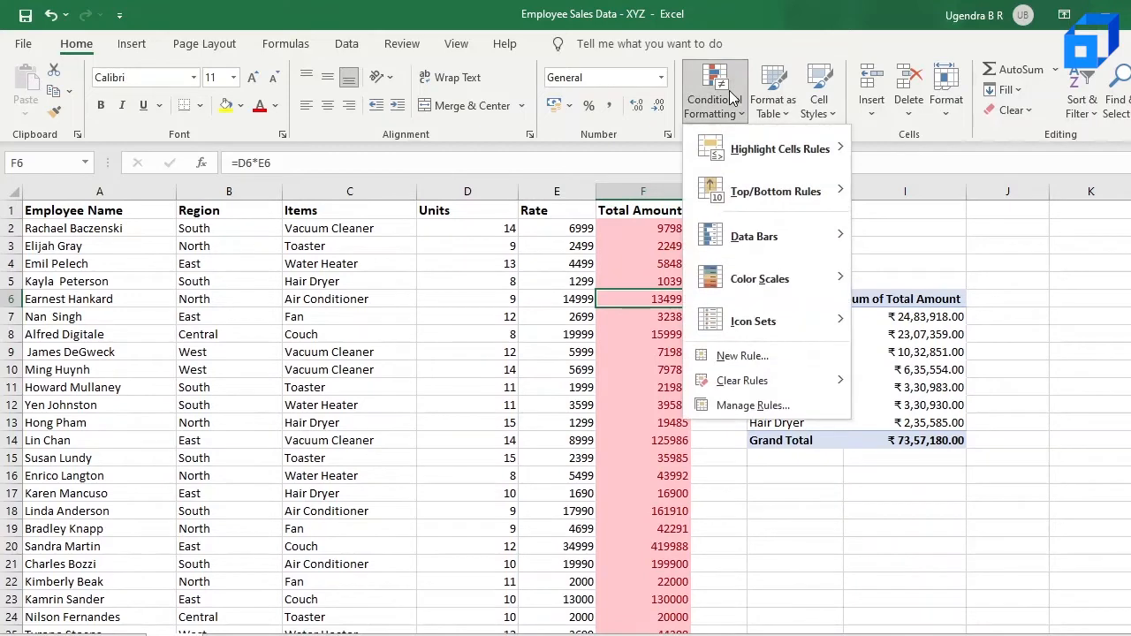
pyautogui.click(762, 405)
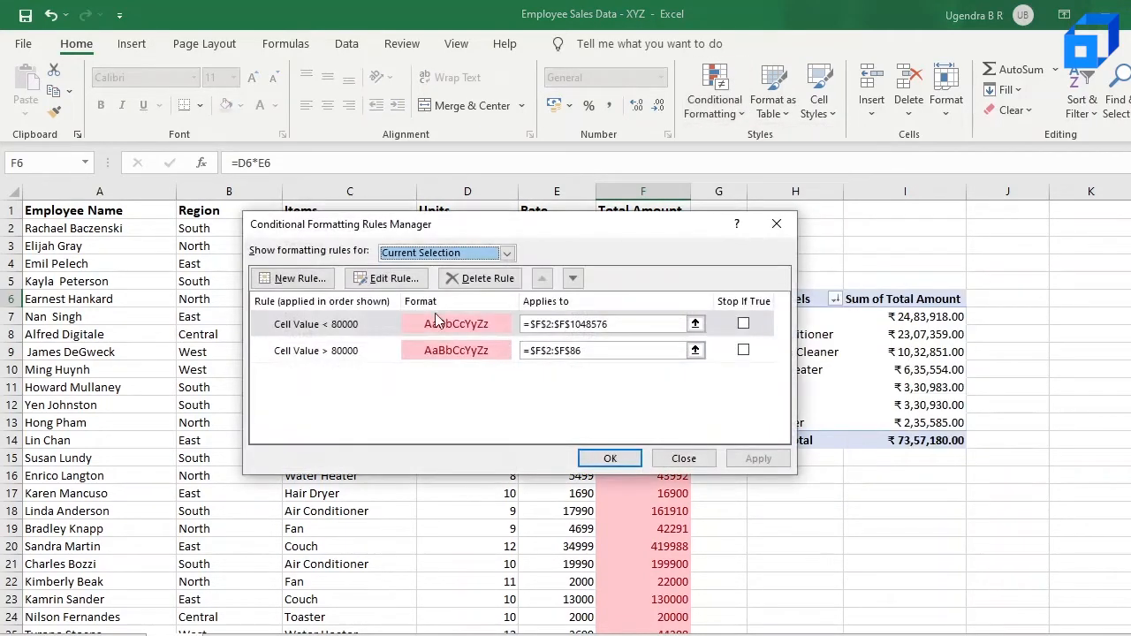
pyautogui.click(351, 352)
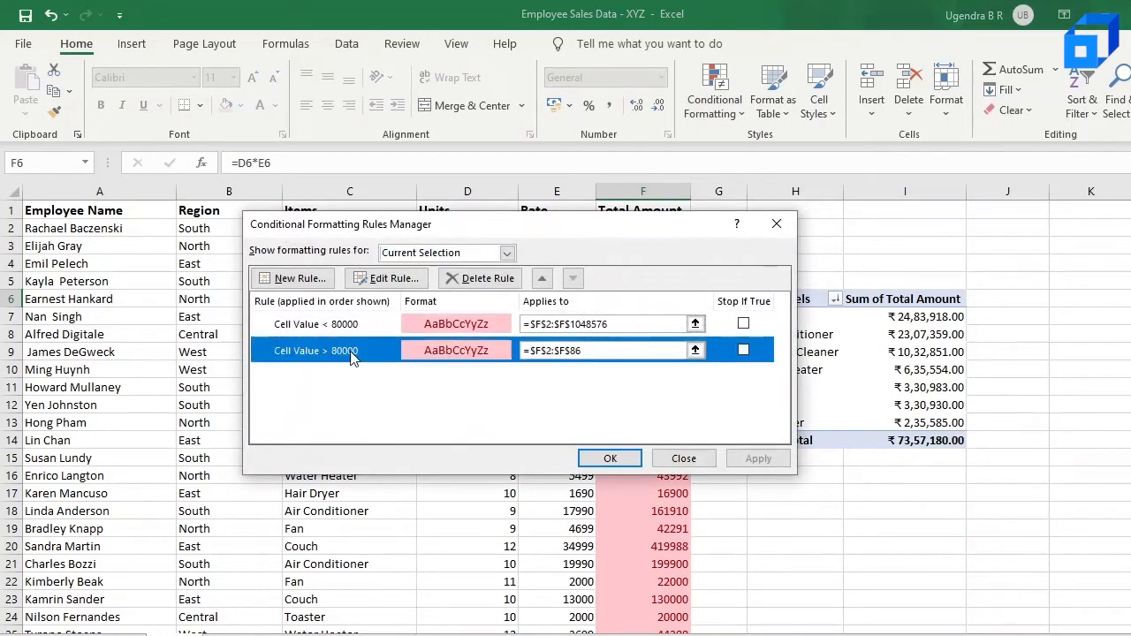
pyautogui.click(495, 280)
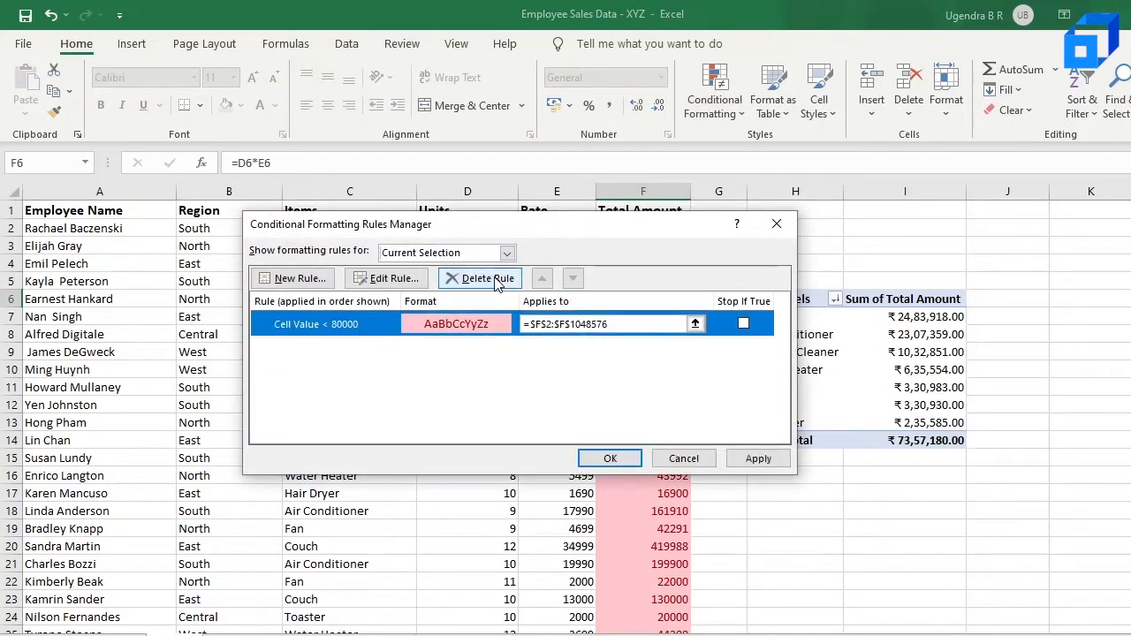
pyautogui.click(747, 459)
pyautogui.click(610, 458)
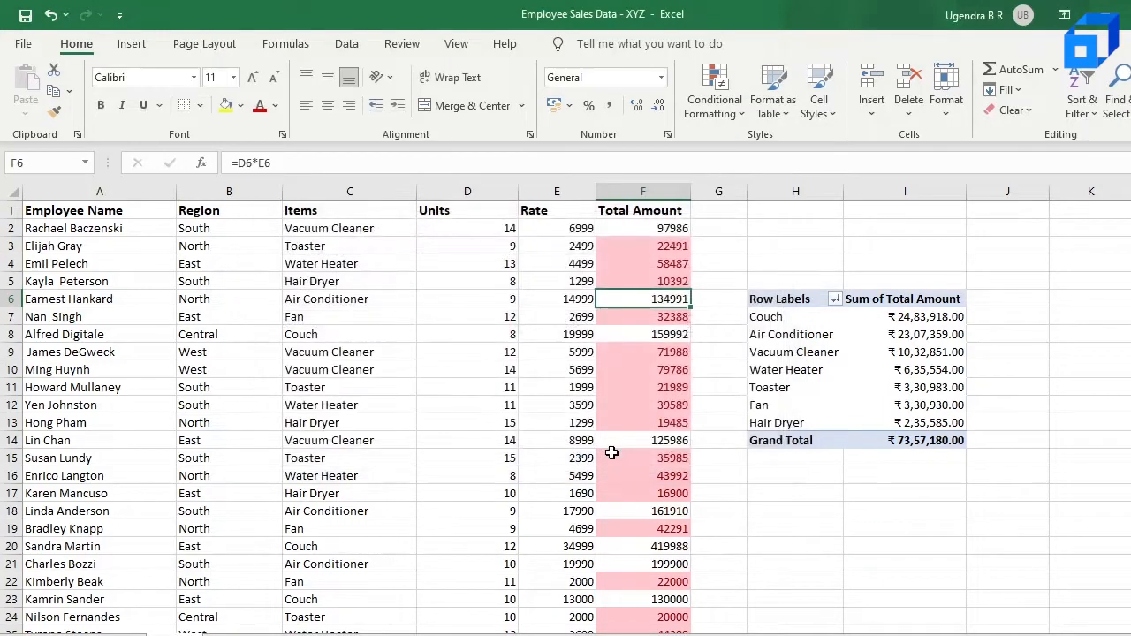
# Scroll through the Total Amount column to review which values remain highlighted
pyautogui.scroll(-5, 612, 454)
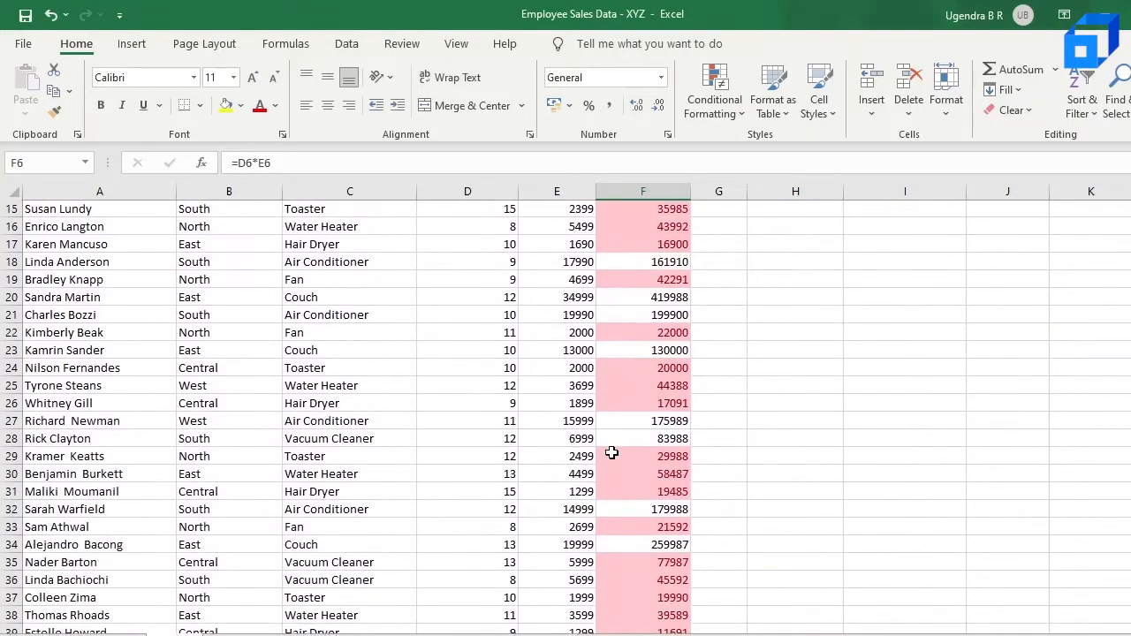
pyautogui.scroll(-2, 612, 454)
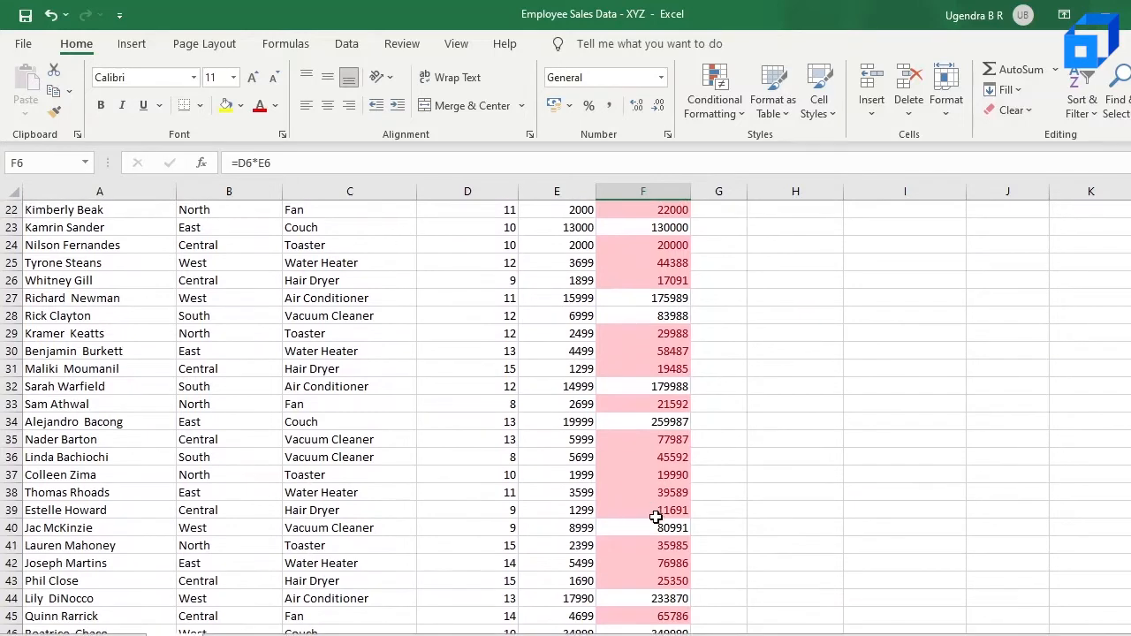
pyautogui.click(646, 528)
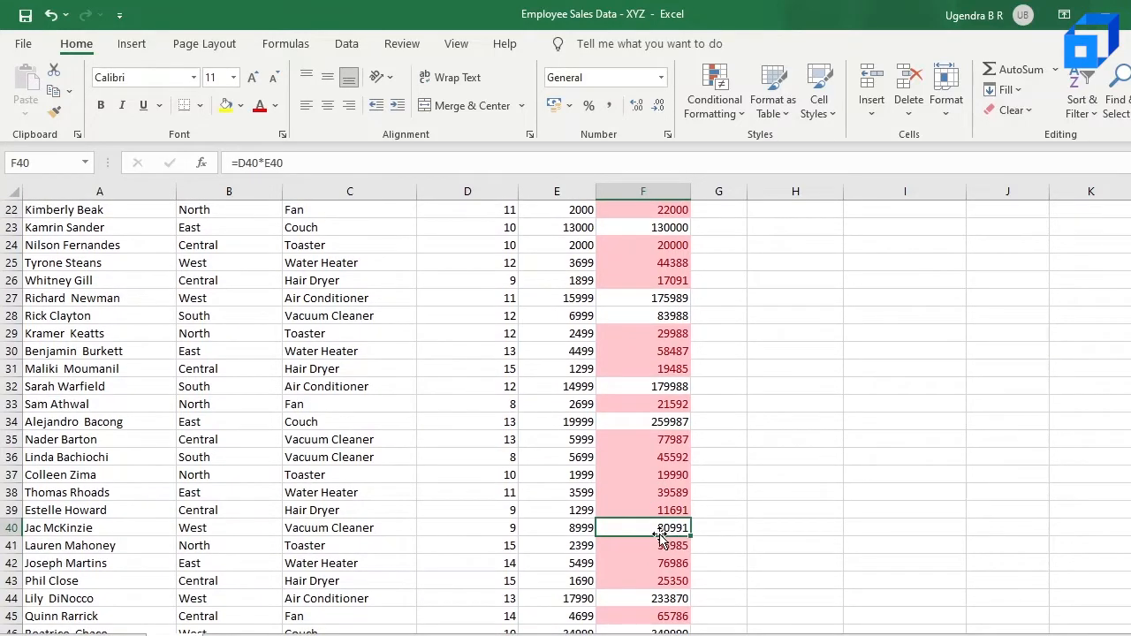
pyautogui.scroll(4, 658, 517)
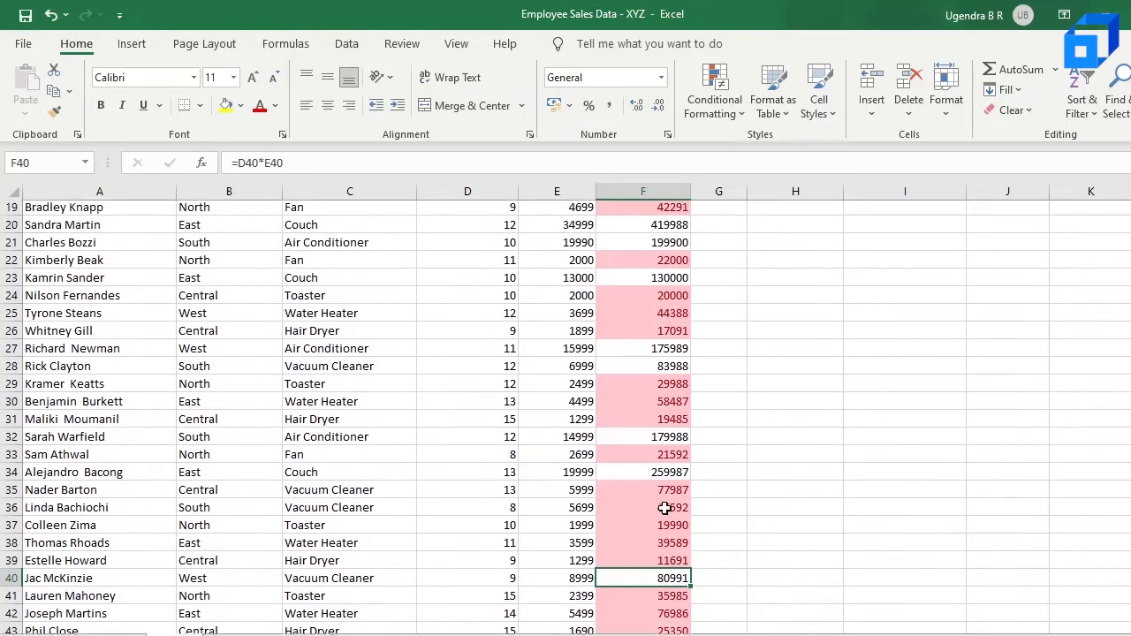
pyautogui.scroll(4, 665, 510)
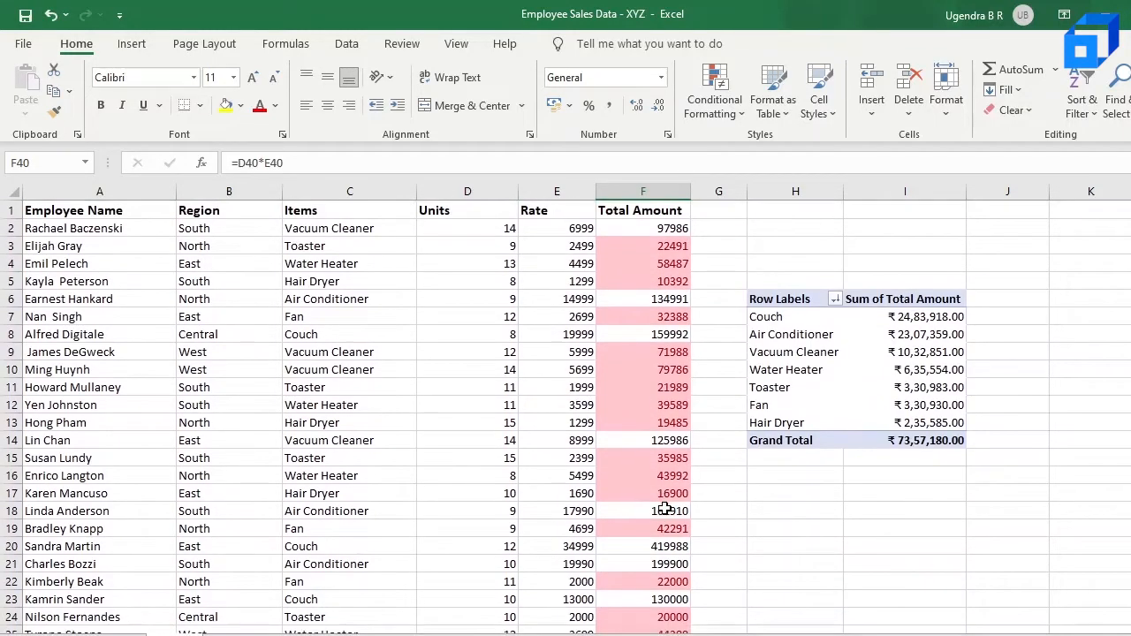
pyautogui.click(664, 510)
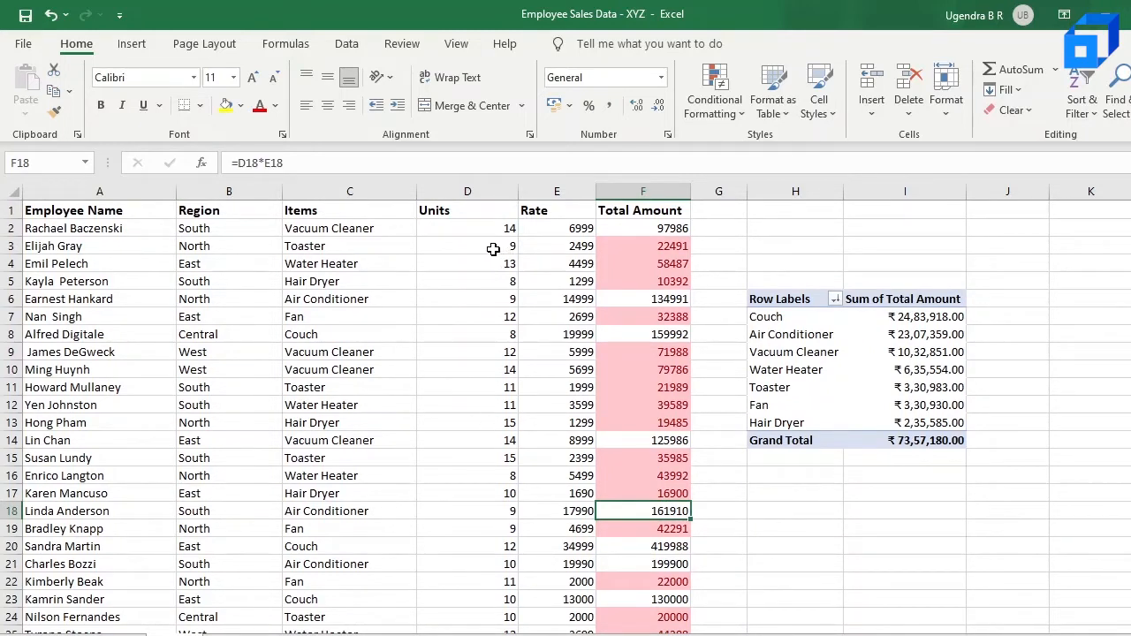
# Highlight Units column values greater than 10 with Light Red Fill with Dark Red Text
pyautogui.click(490, 189)
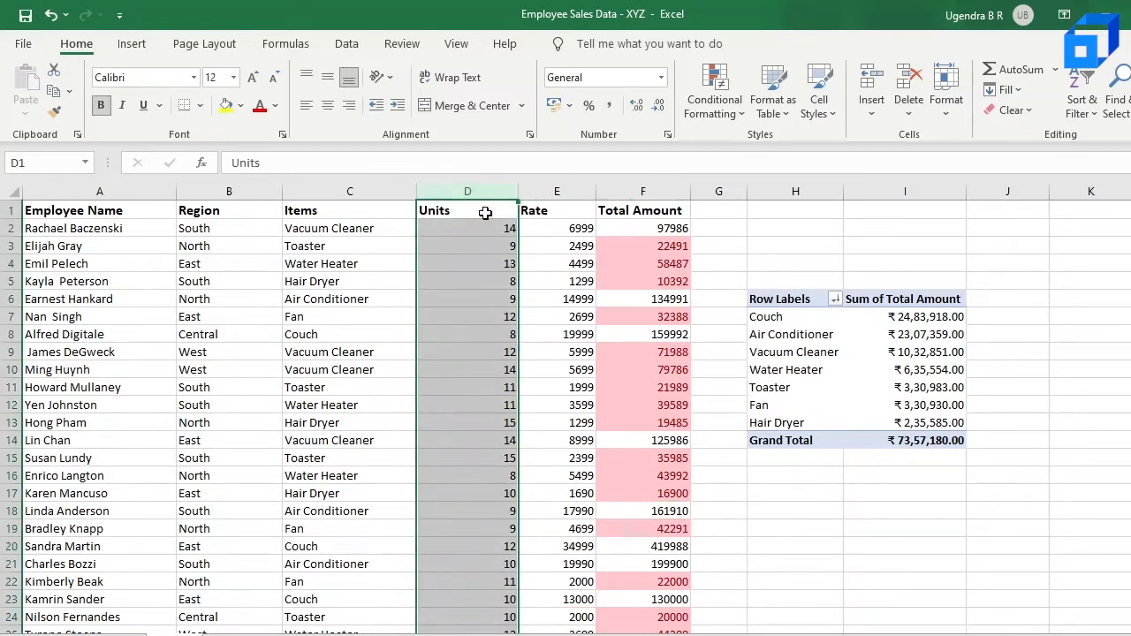
pyautogui.keyDown('ctrl'); pyautogui.click(485, 212); pyautogui.keyUp('ctrl')
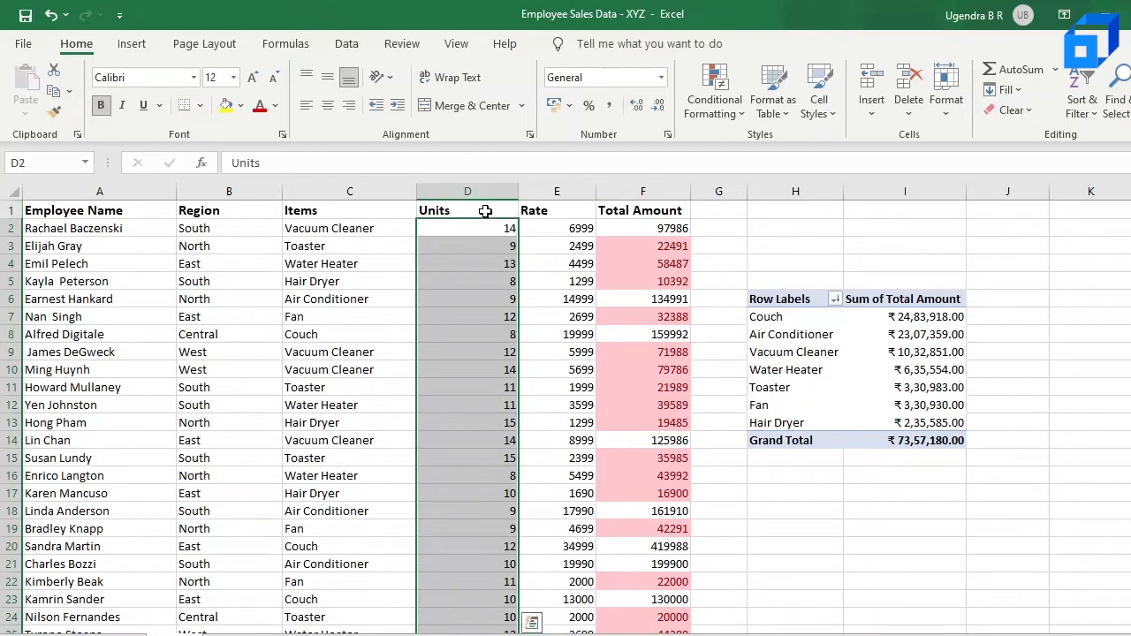
pyautogui.click(716, 106)
pyautogui.moveTo(780, 154)
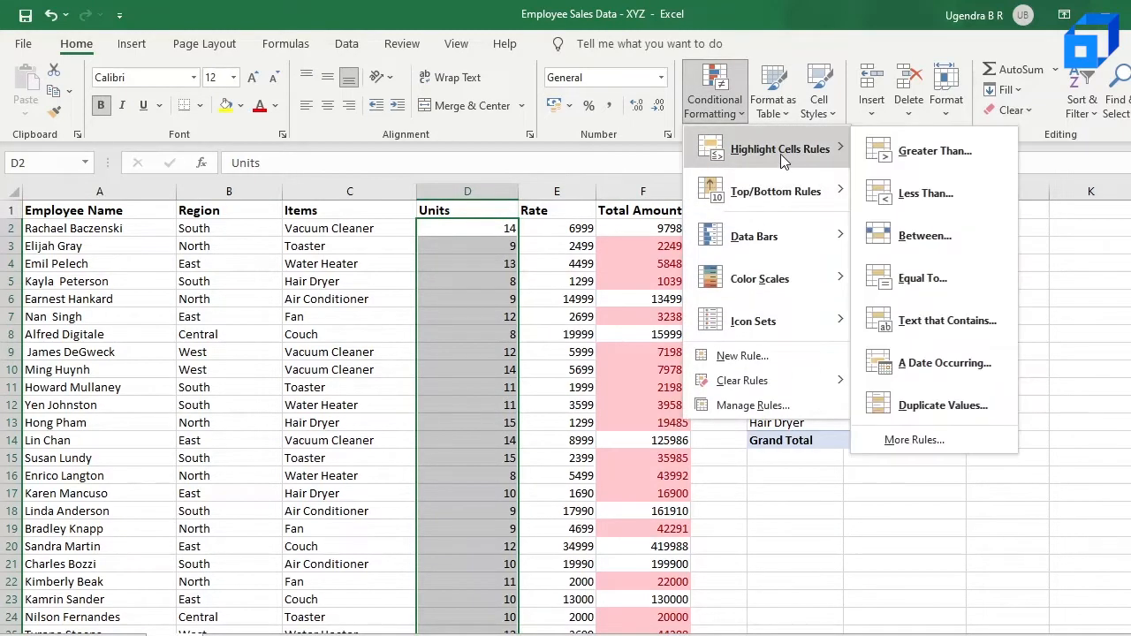
pyautogui.click(934, 153)
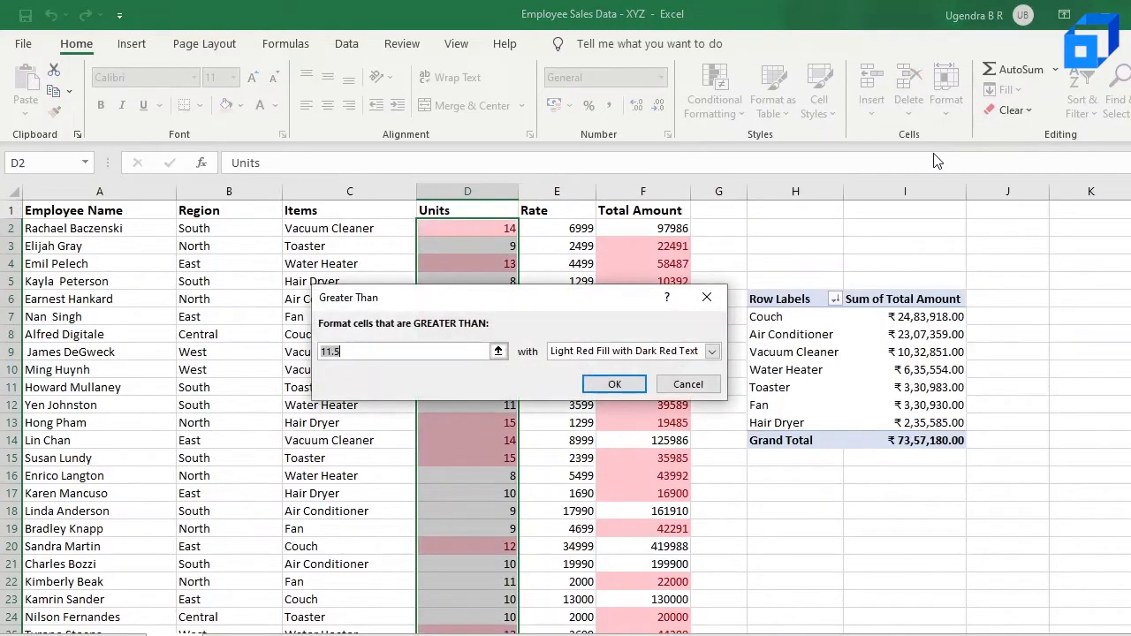
pyautogui.write('10')
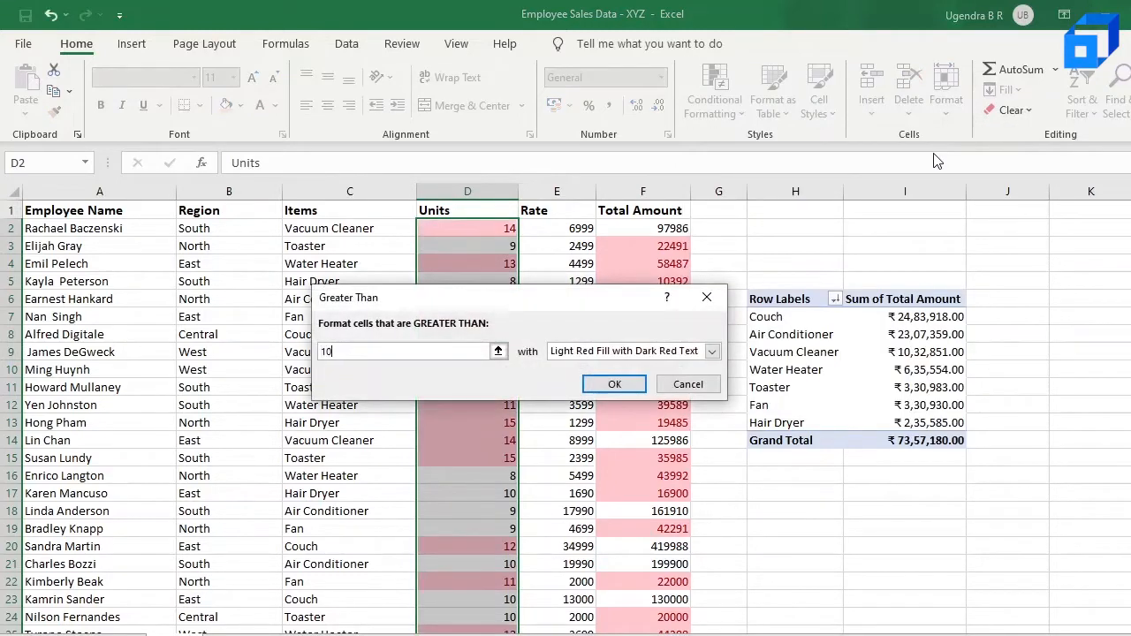
pyautogui.click(613, 386)
pyautogui.click(485, 332)
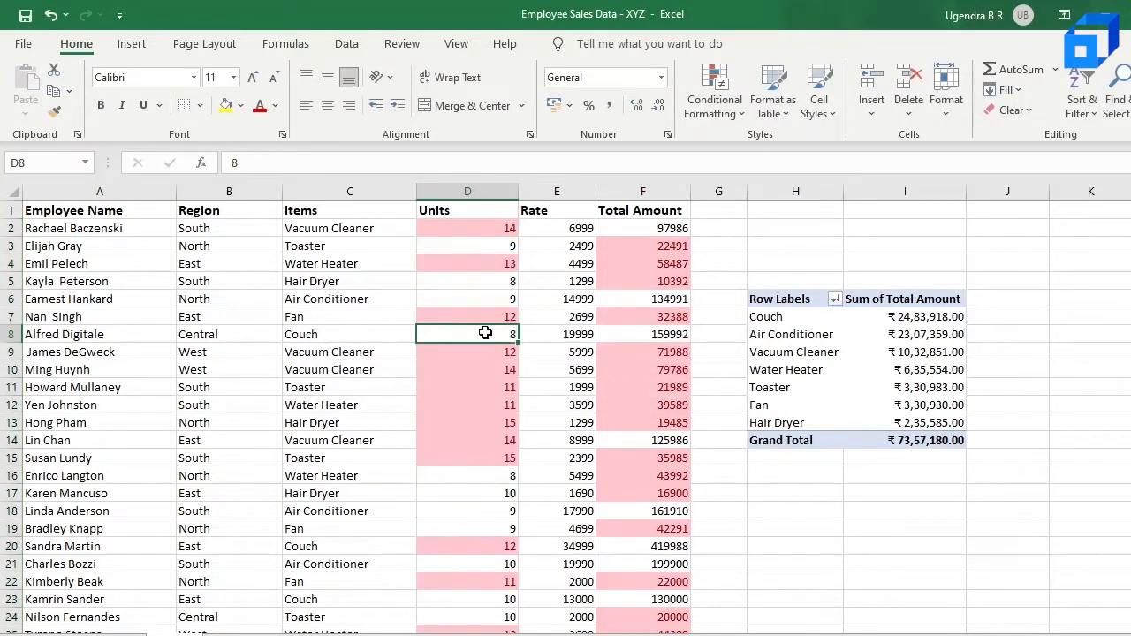
pyautogui.scroll(-3, 485, 332)
pyautogui.click(484, 351)
pyautogui.scroll(1, 483, 407)
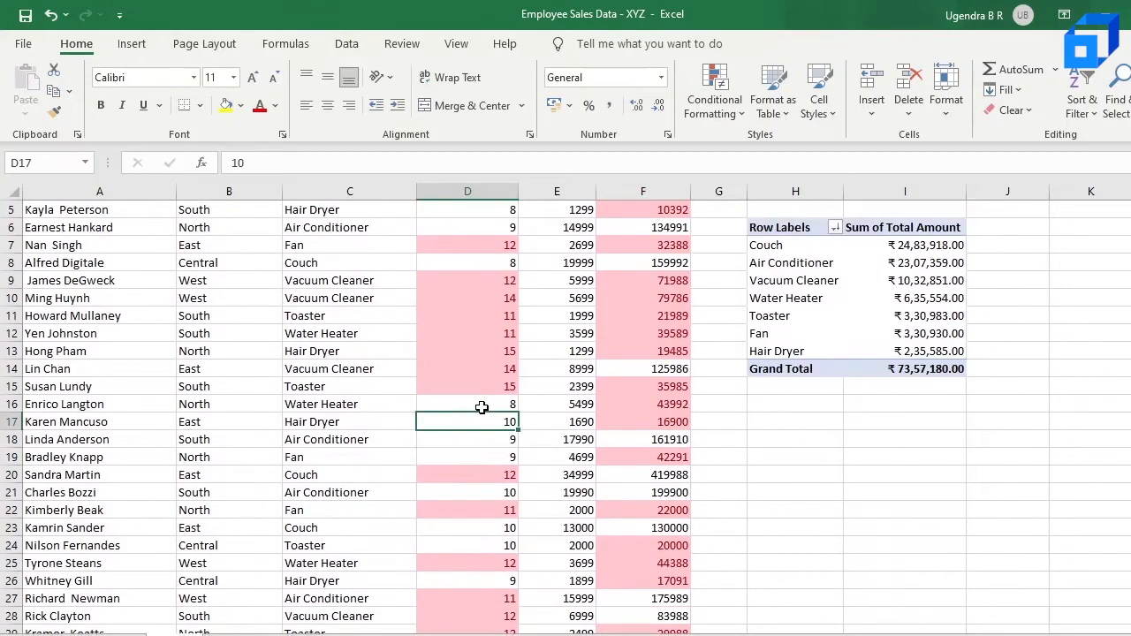
pyautogui.scroll(-3, 477, 433)
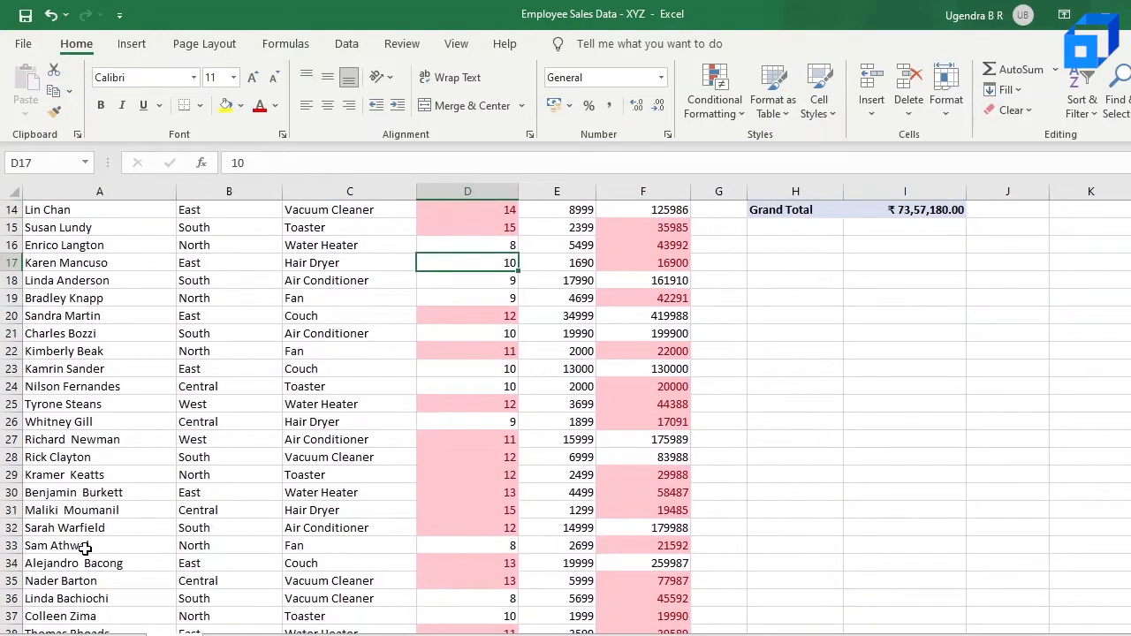
pyautogui.click(484, 545)
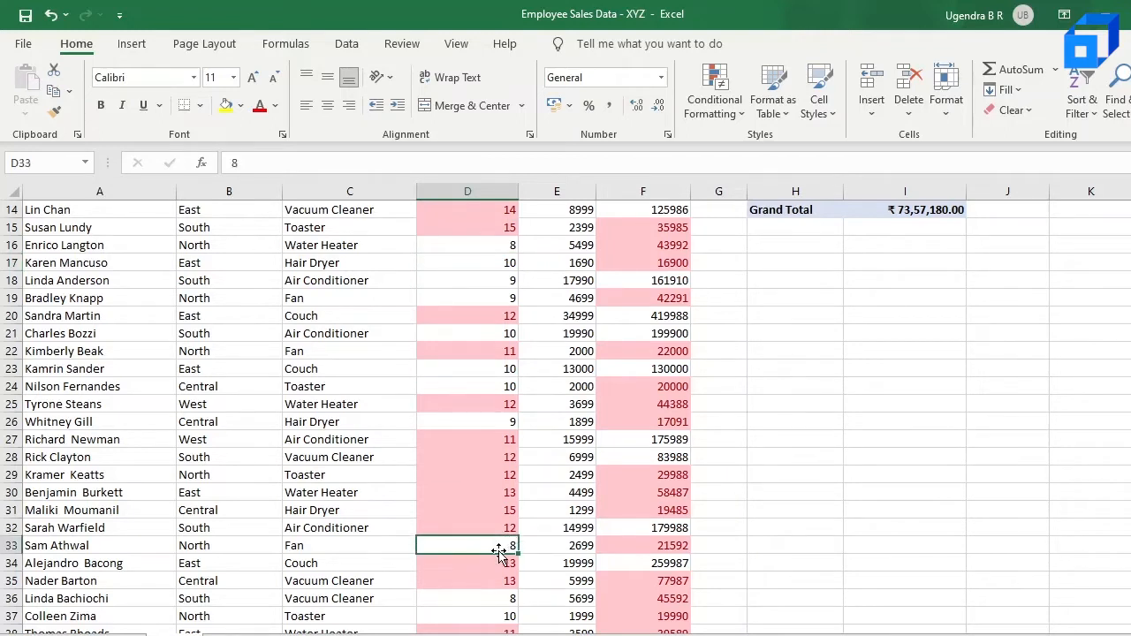
pyautogui.doubleClick(498, 546)
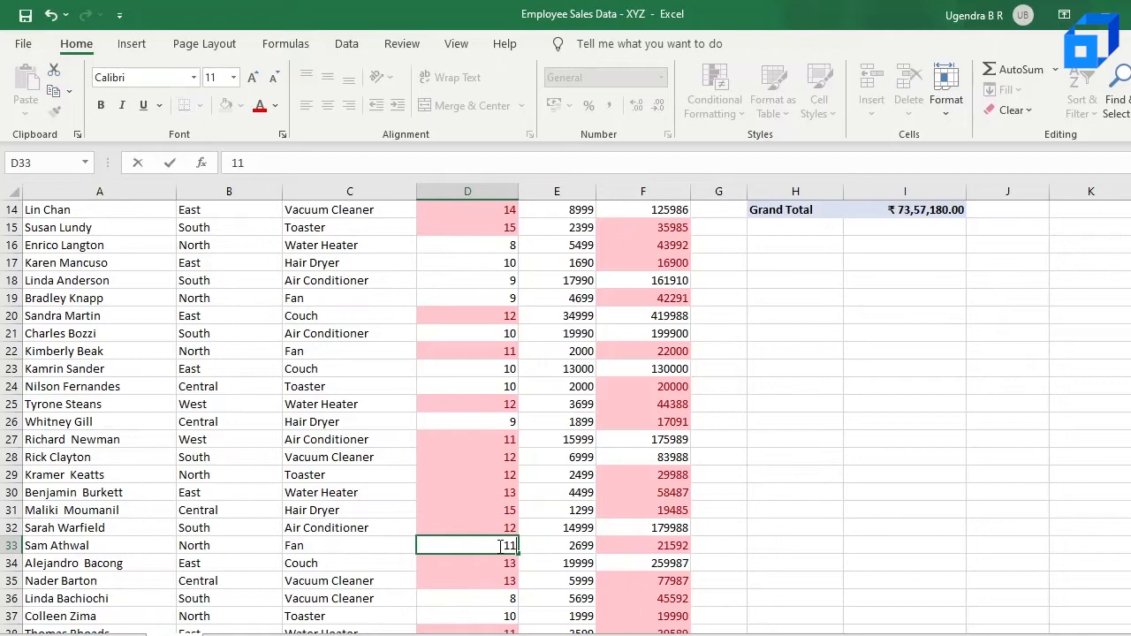
pyautogui.press('Return')
pyautogui.click(506, 544)
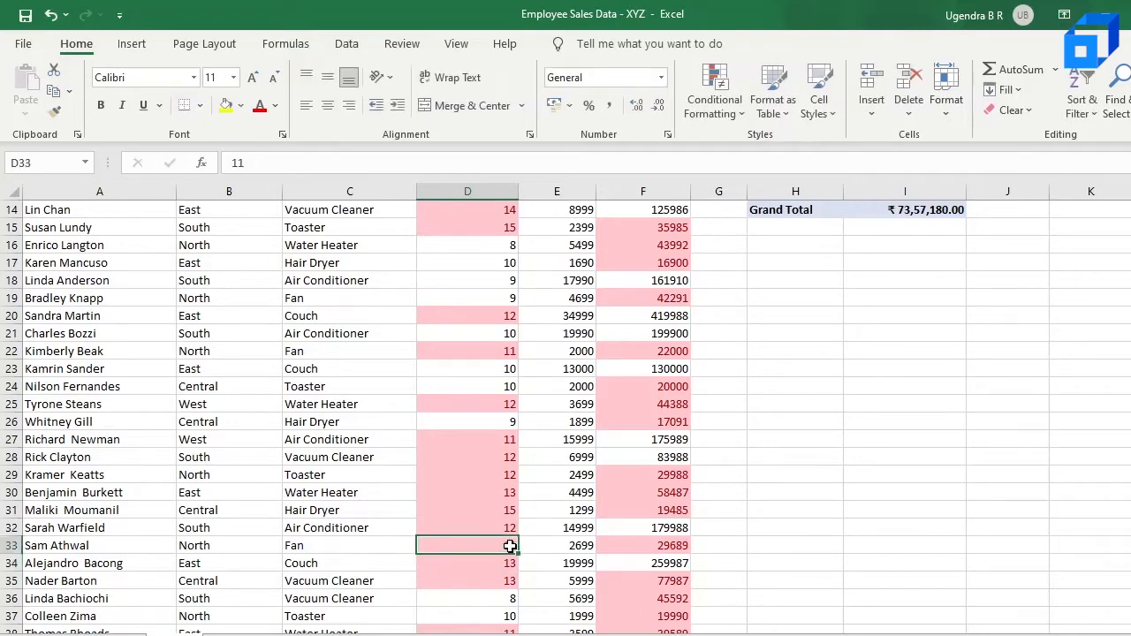
# Clear conditional formatting rules from the entire sheet
pyautogui.scroll(5, 482, 549)
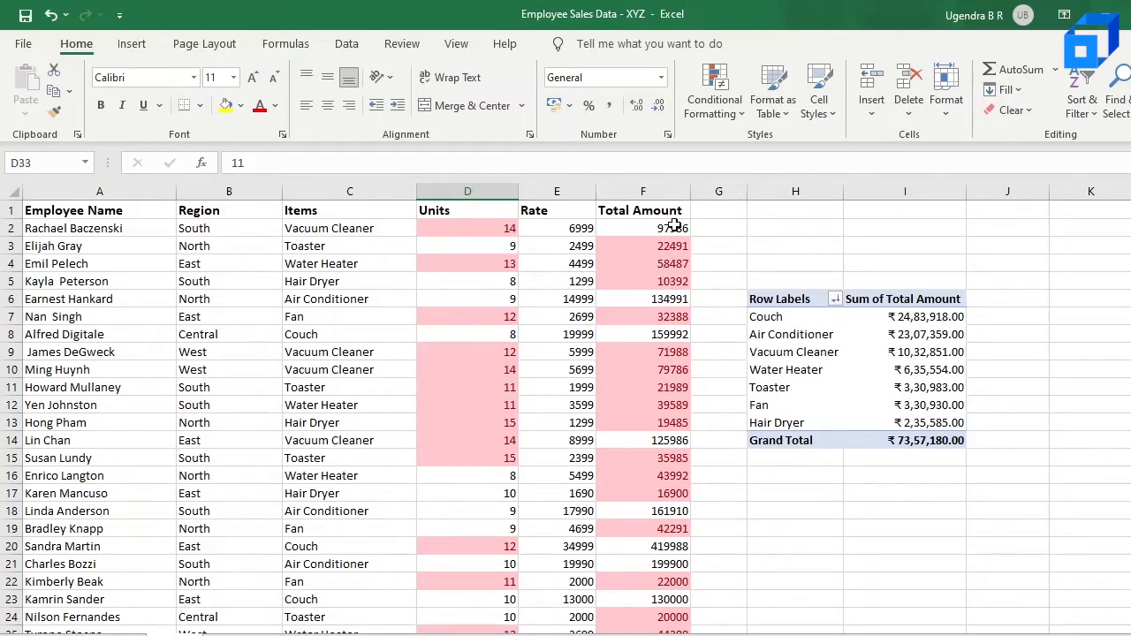
pyautogui.click(722, 85)
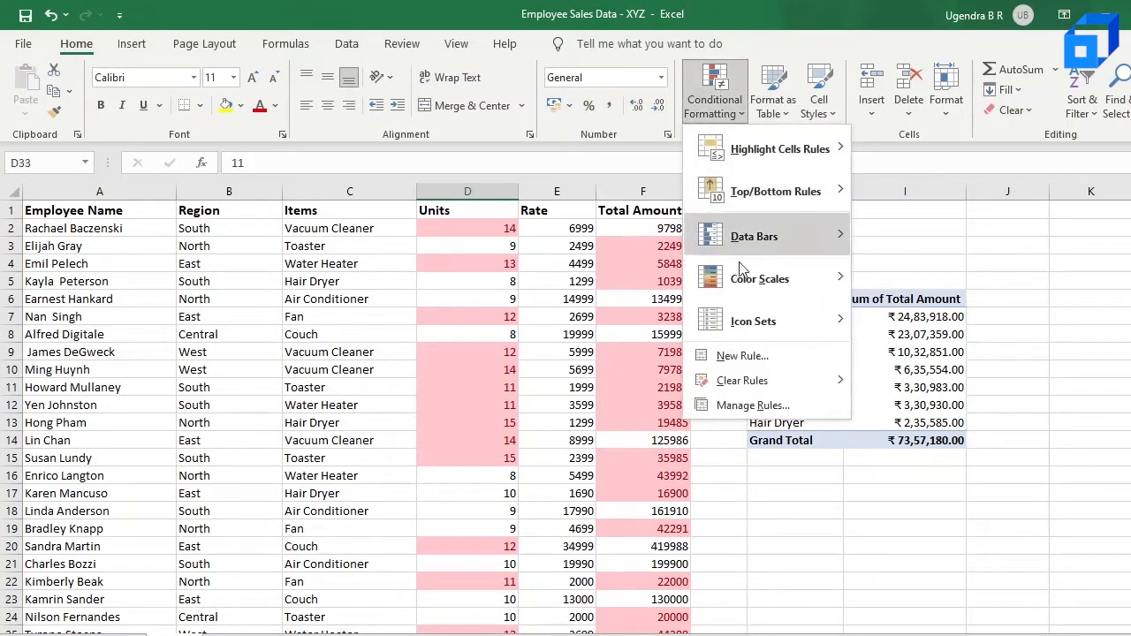
pyautogui.moveTo(754, 381)
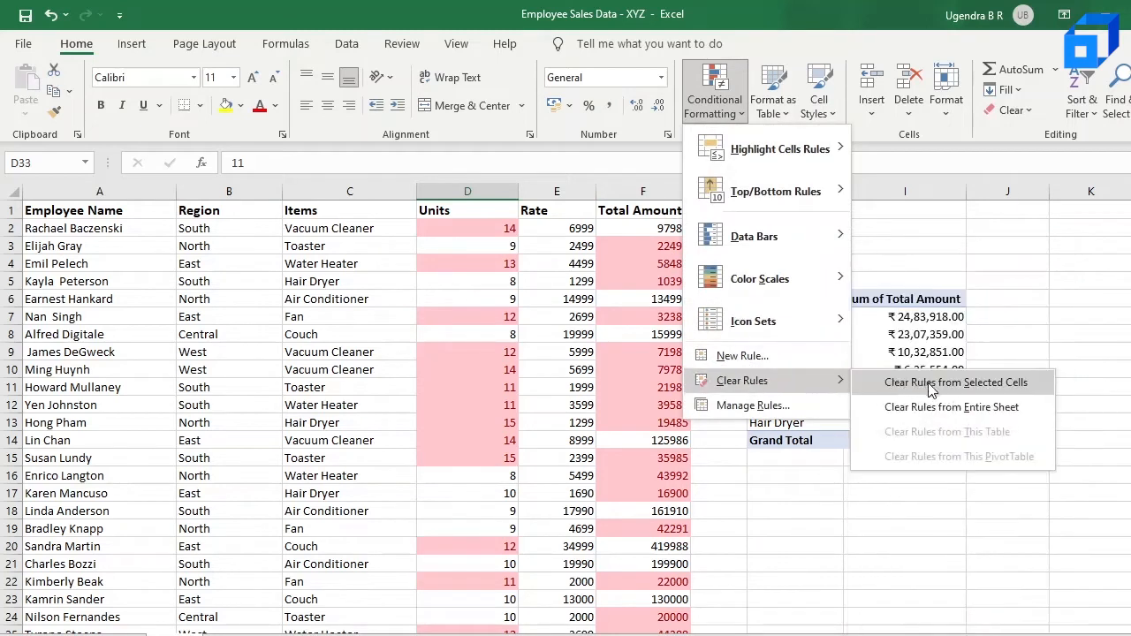
pyautogui.click(938, 408)
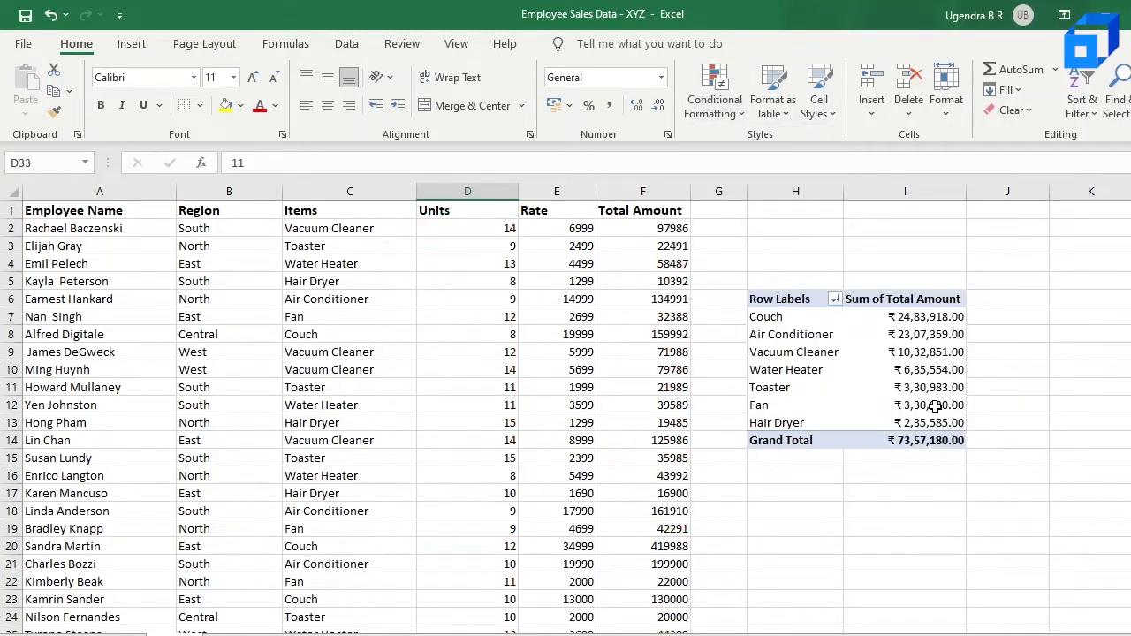
# Highlight the top 10 Total Amount values in column F with Light Red Fill with Dark Red Text
pyautogui.click(657, 186)
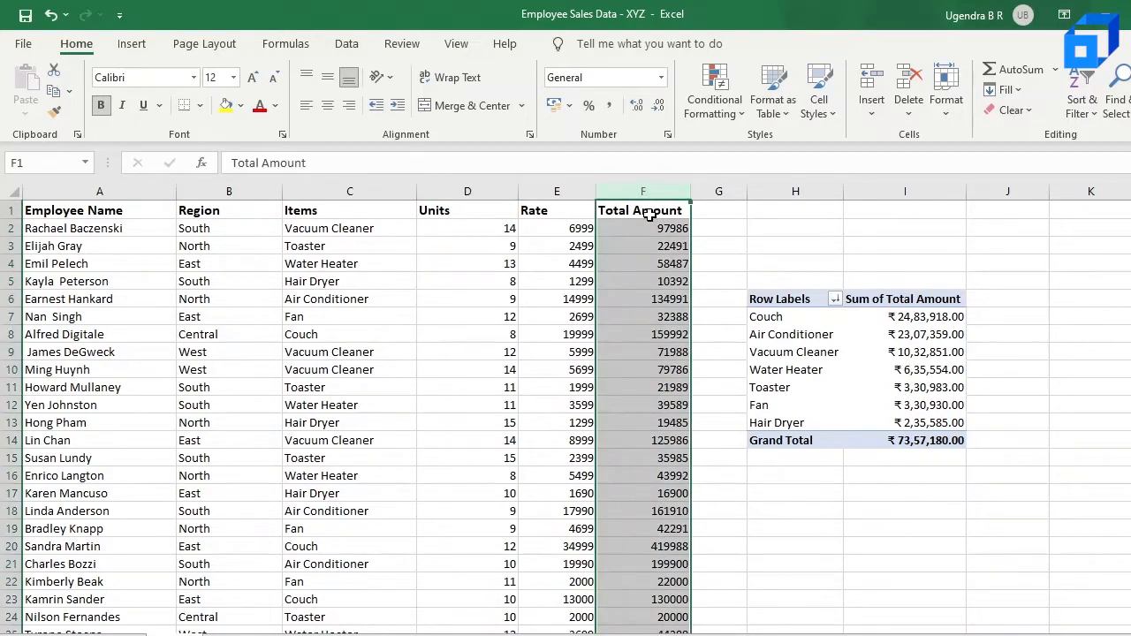
pyautogui.keyDown('ctrl'); pyautogui.click(649, 215); pyautogui.keyUp('ctrl')
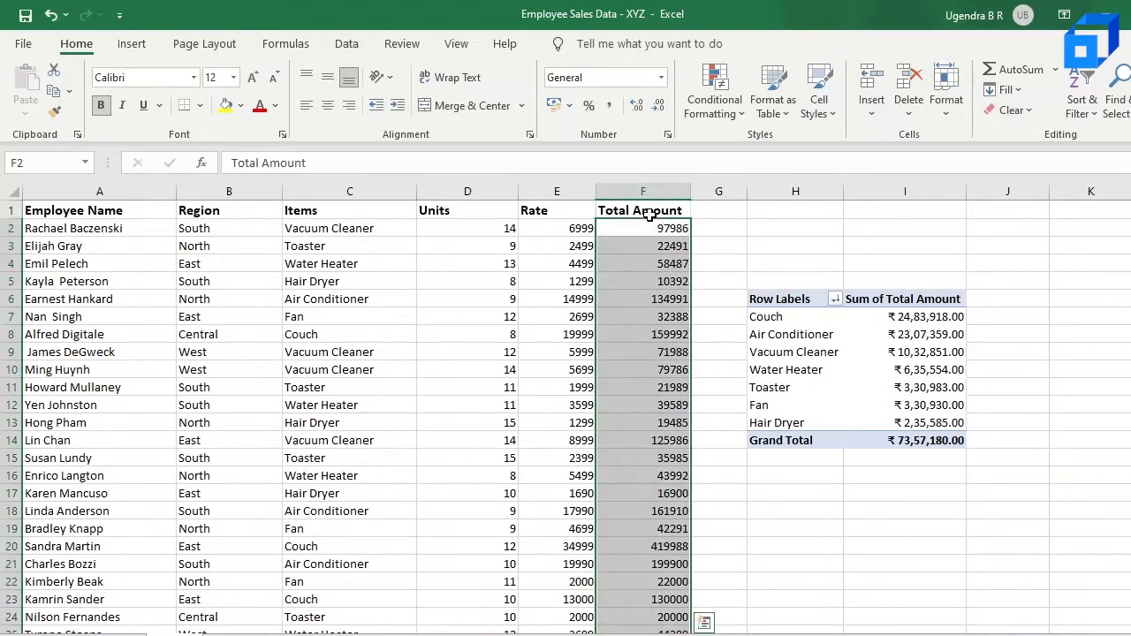
pyautogui.click(715, 104)
pyautogui.moveTo(749, 198)
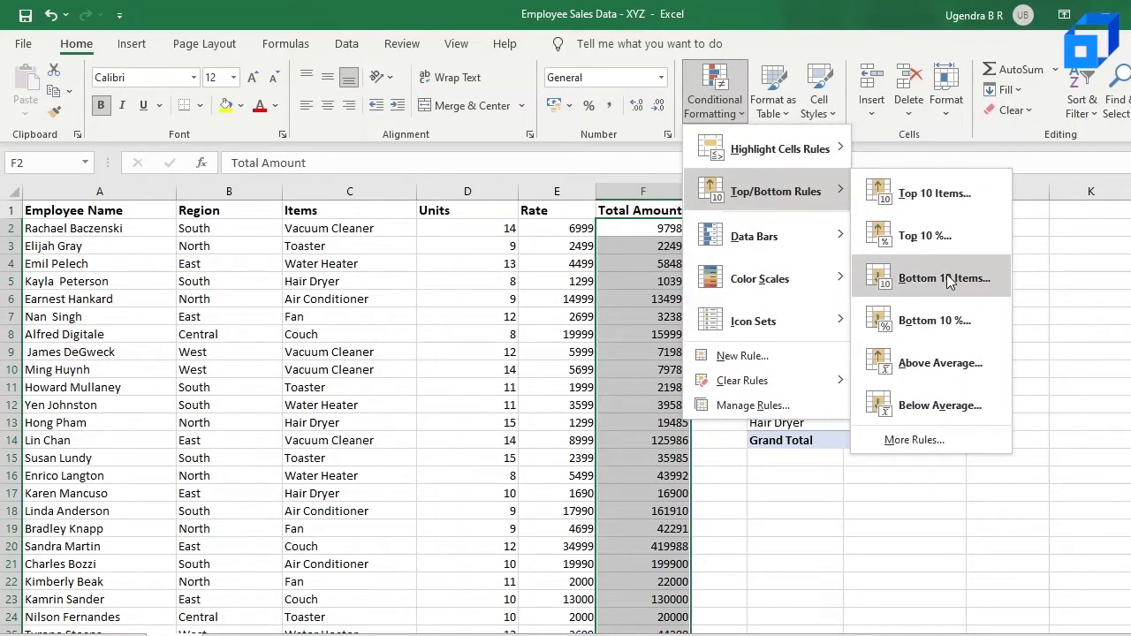
pyautogui.click(948, 198)
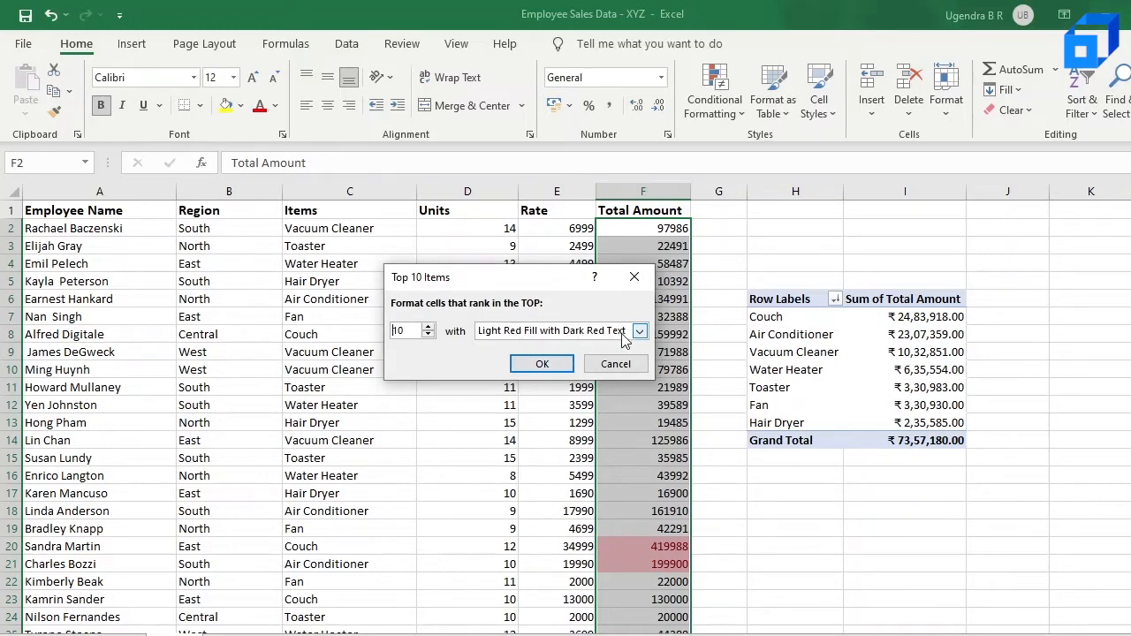
pyautogui.click(547, 364)
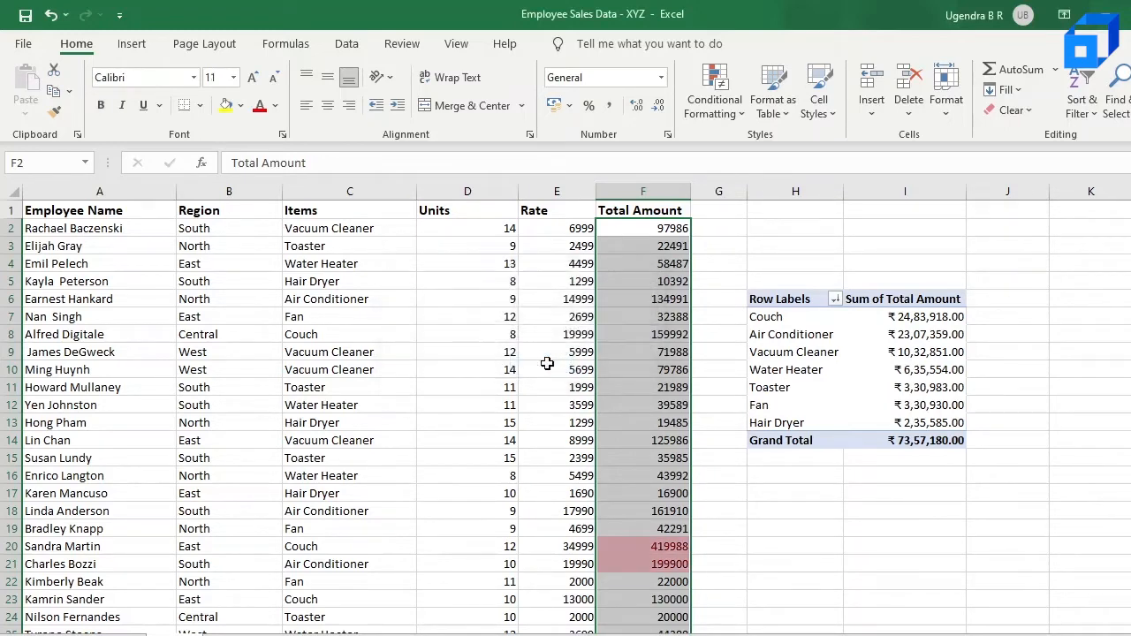
# Scroll down the Total Amount column to review which values are highlighted
pyautogui.click(662, 403)
pyautogui.scroll(-3, 662, 403)
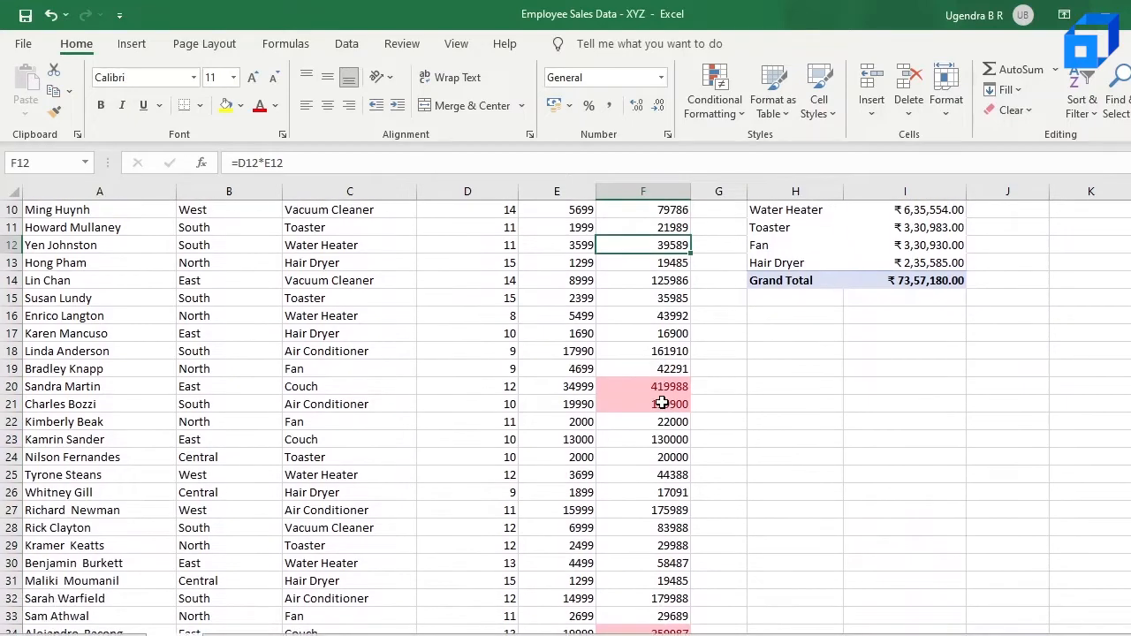
pyautogui.scroll(-4, 662, 404)
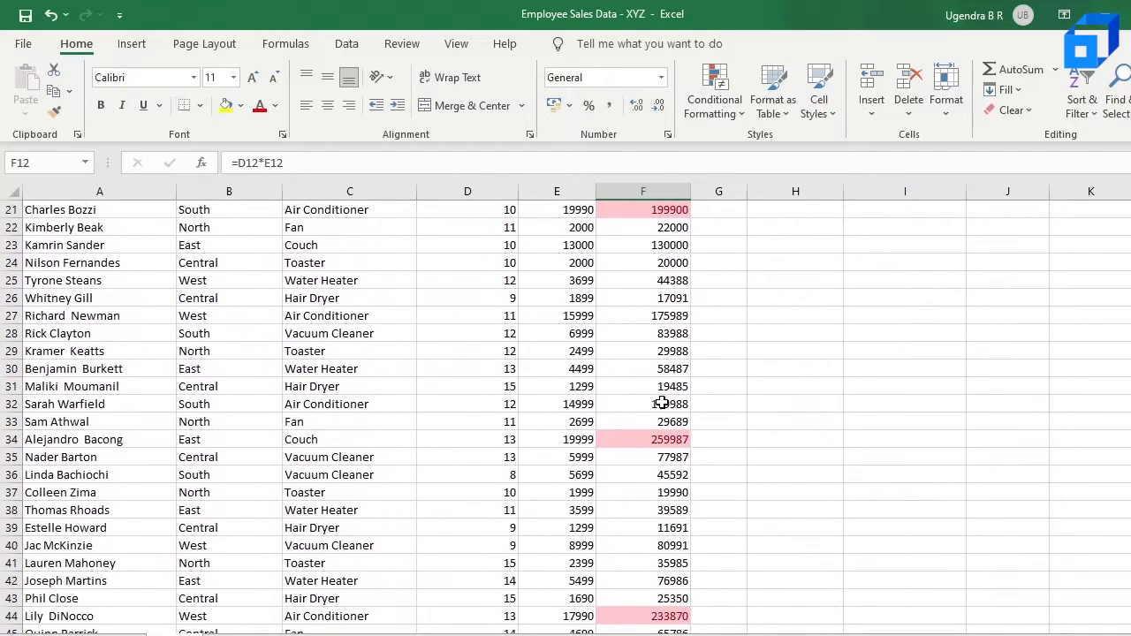
pyautogui.scroll(-3, 662, 404)
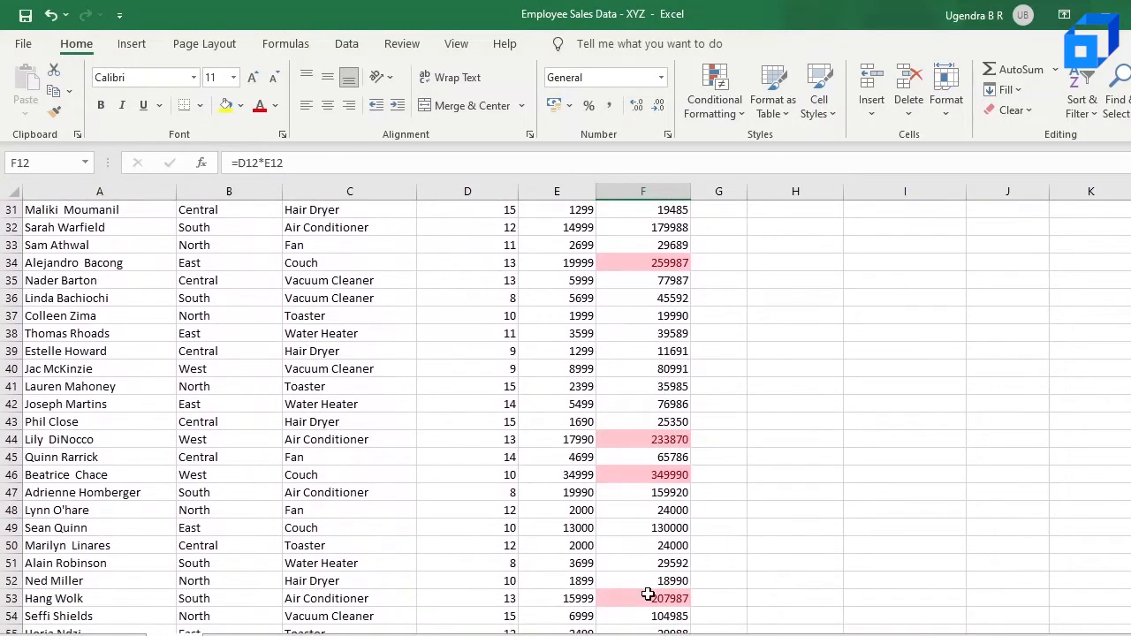
pyautogui.scroll(-1, 648, 594)
pyautogui.scroll(-2, 648, 594)
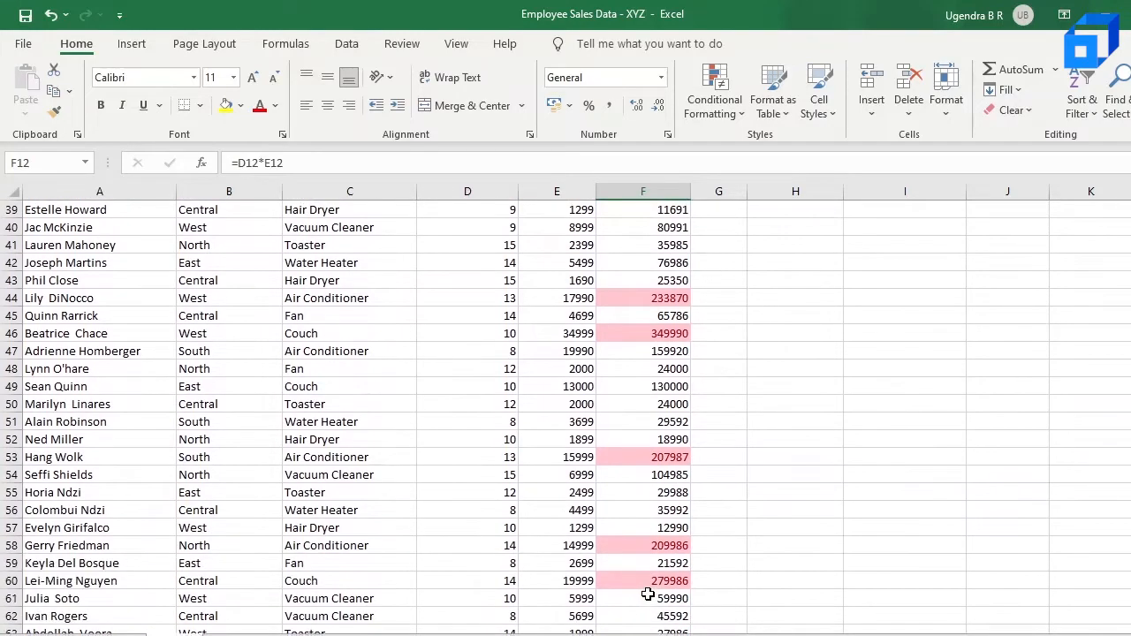
pyautogui.scroll(-6, 648, 594)
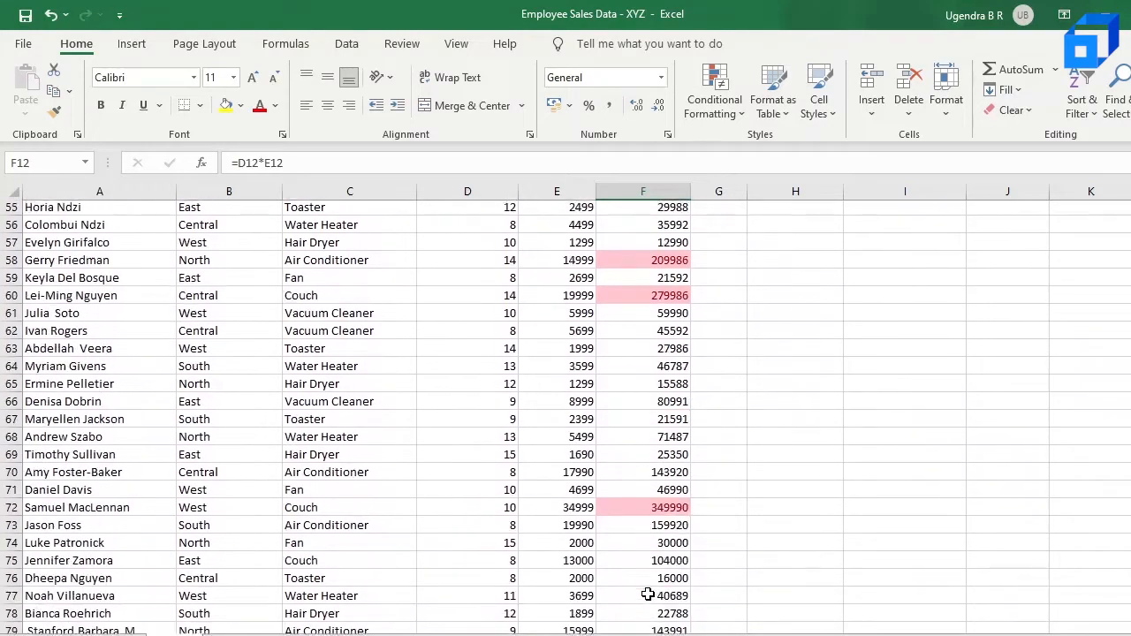
pyautogui.scroll(-2, 648, 594)
pyautogui.scroll(20, 648, 594)
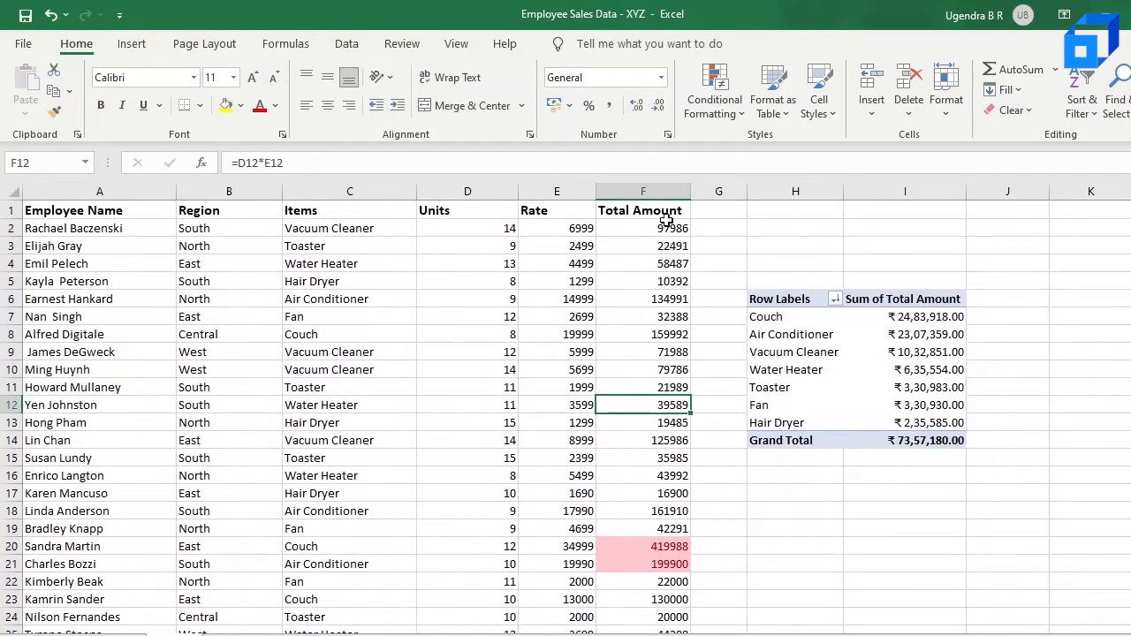
# Clear conditional formatting rules from the selected Total Amount column
pyautogui.click(656, 188)
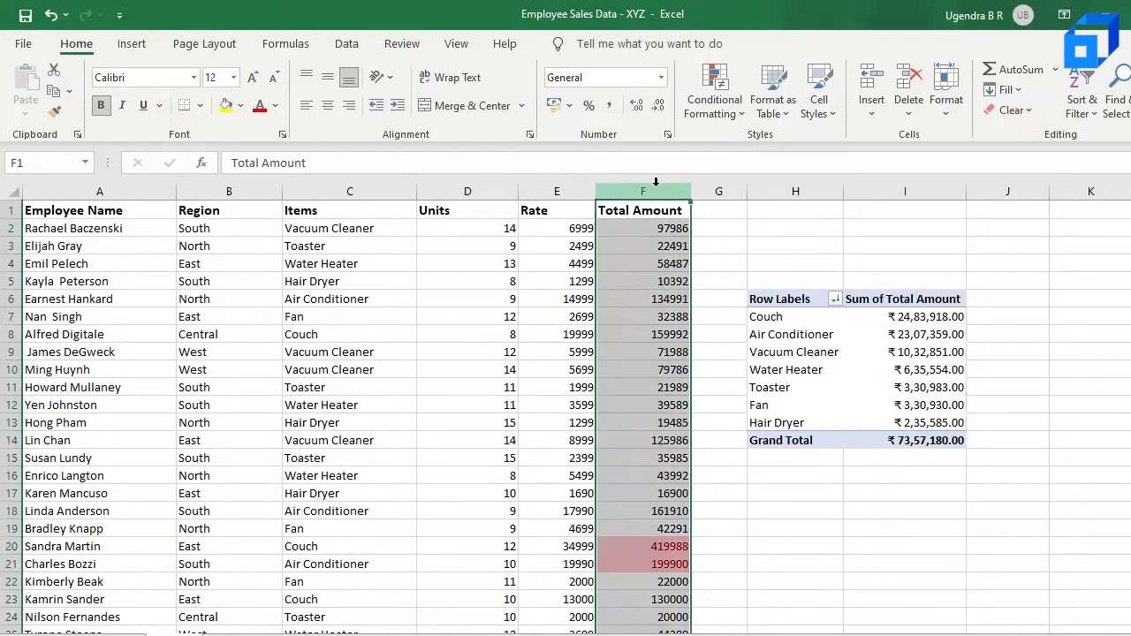
pyautogui.keyDown('ctrl'); pyautogui.click(655, 210); pyautogui.keyUp('ctrl')
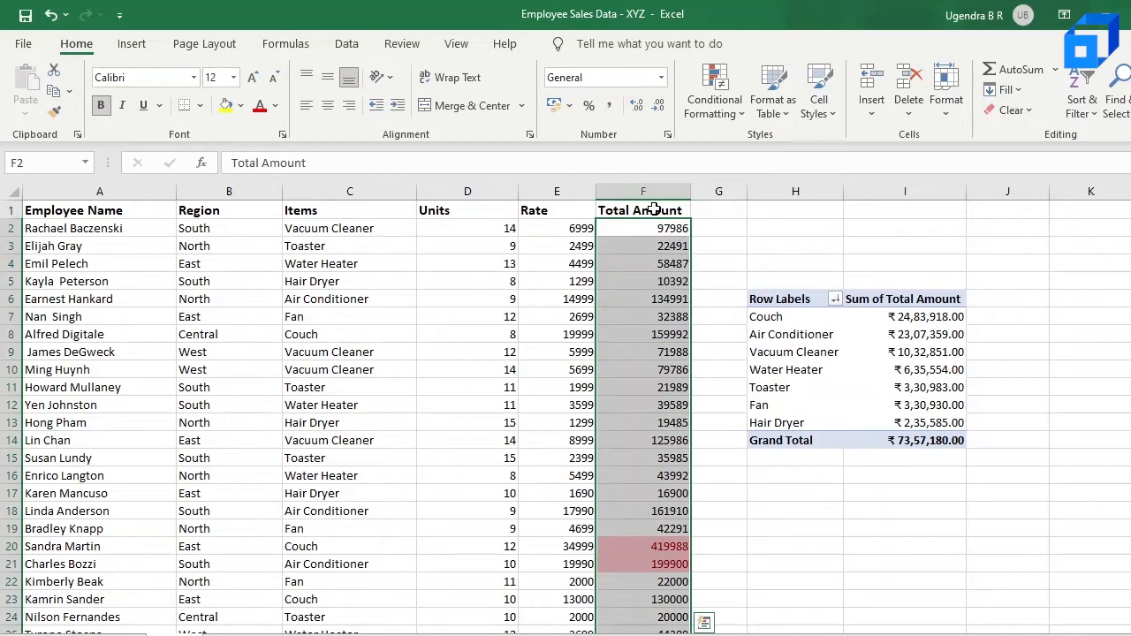
pyautogui.click(725, 108)
pyautogui.moveTo(749, 382)
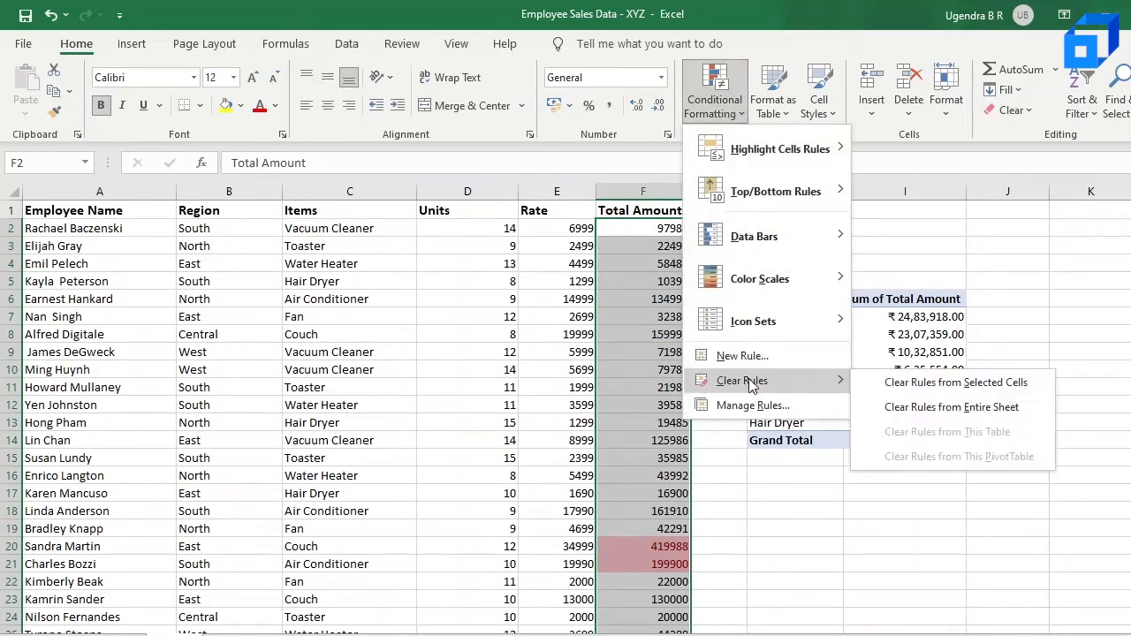
pyautogui.click(906, 389)
# Highlight the bottom 10 Total Amount values with Light Red Fill with Dark Red Text and review the column
pyautogui.click(723, 94)
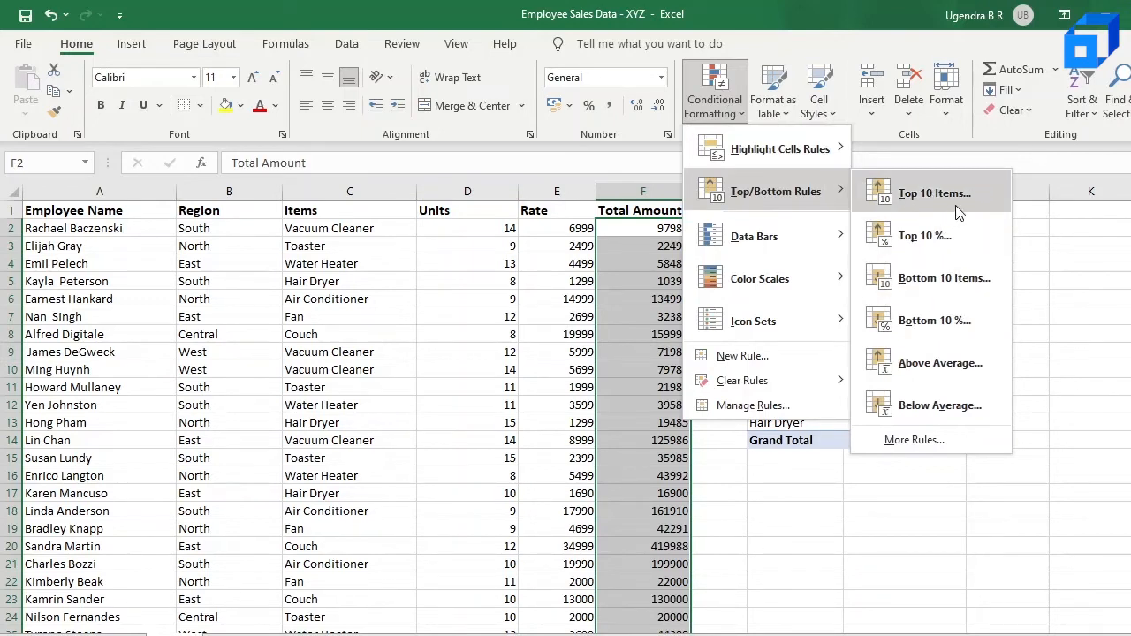
pyautogui.click(949, 279)
pyautogui.click(541, 363)
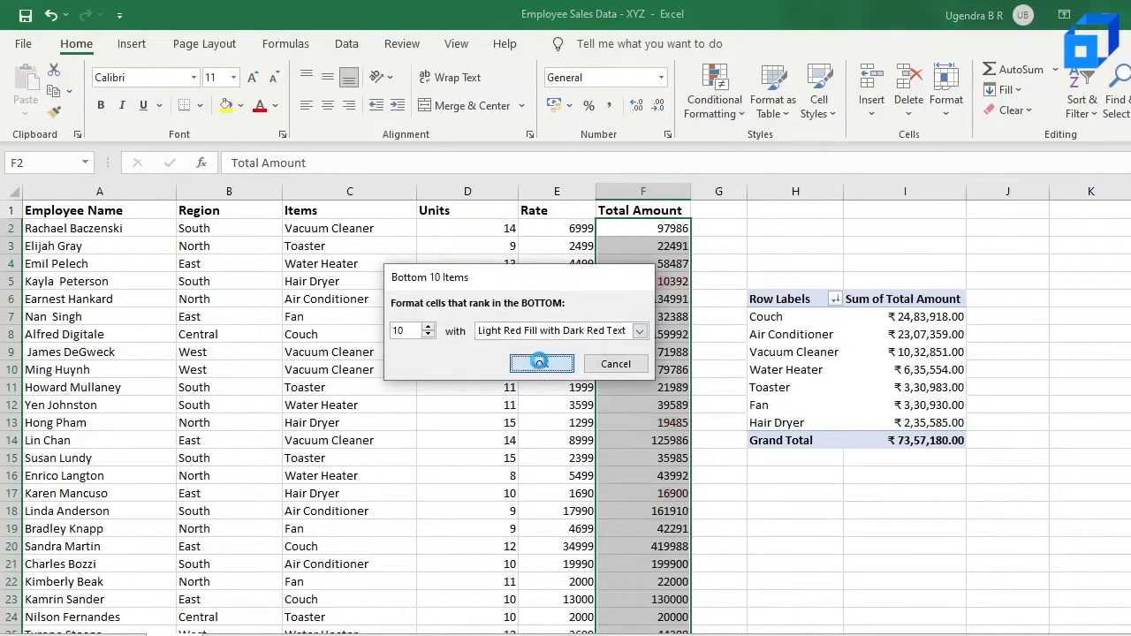
pyautogui.click(640, 385)
pyautogui.scroll(-1, 640, 380)
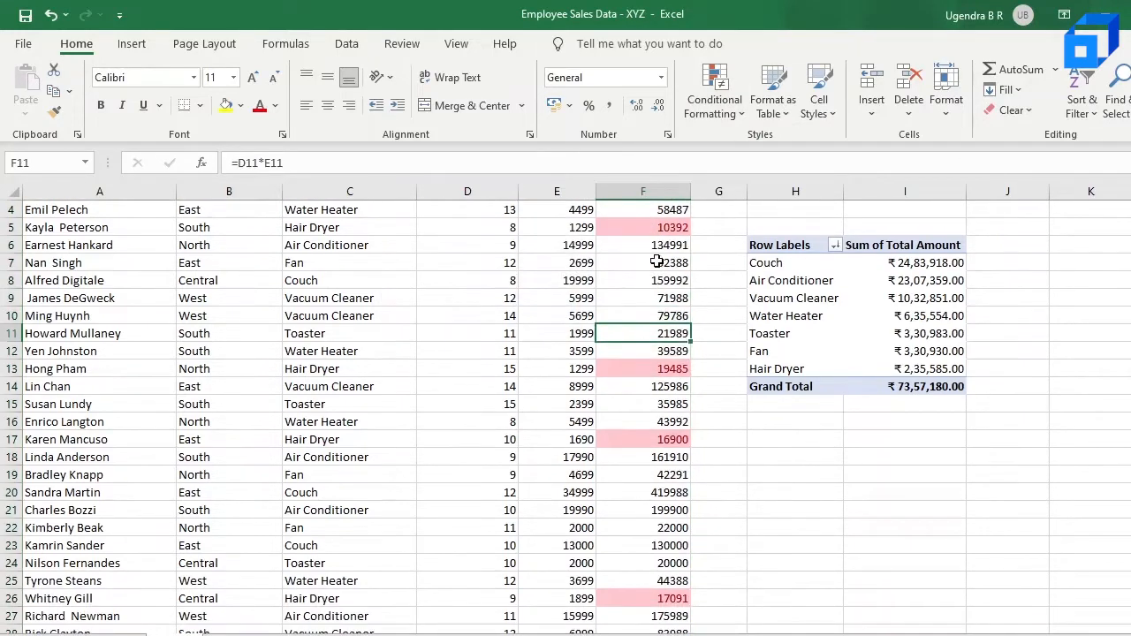
pyautogui.scroll(1, 659, 258)
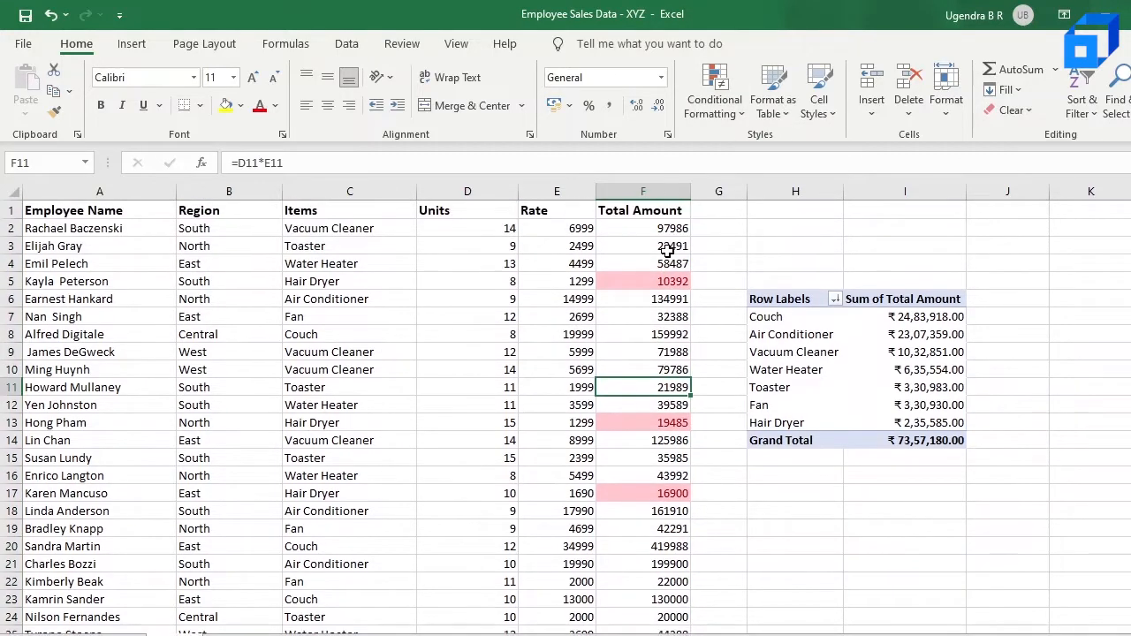
pyautogui.scroll(-1, 647, 354)
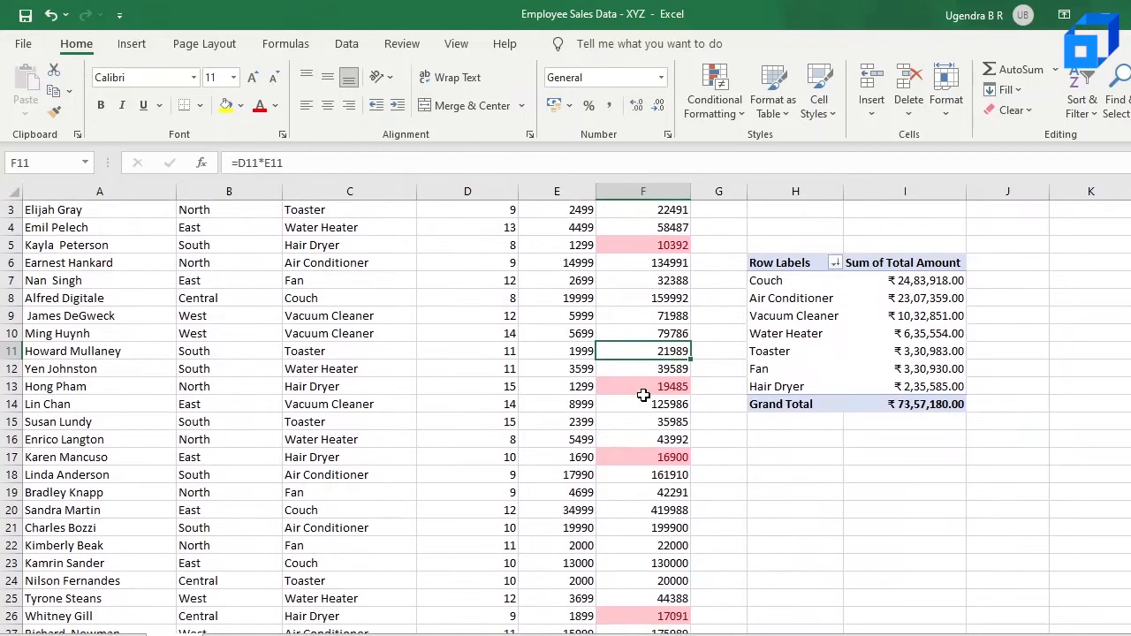
pyautogui.scroll(1, 643, 396)
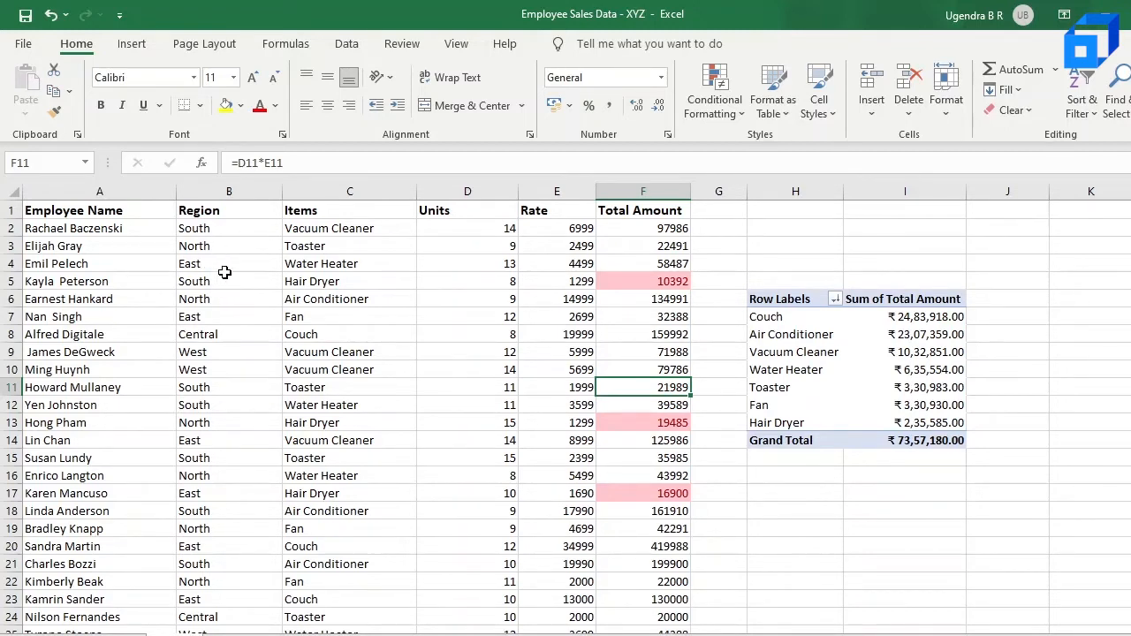
# Try to clear conditional formatting rules from the selected cell F11
pyautogui.click(718, 115)
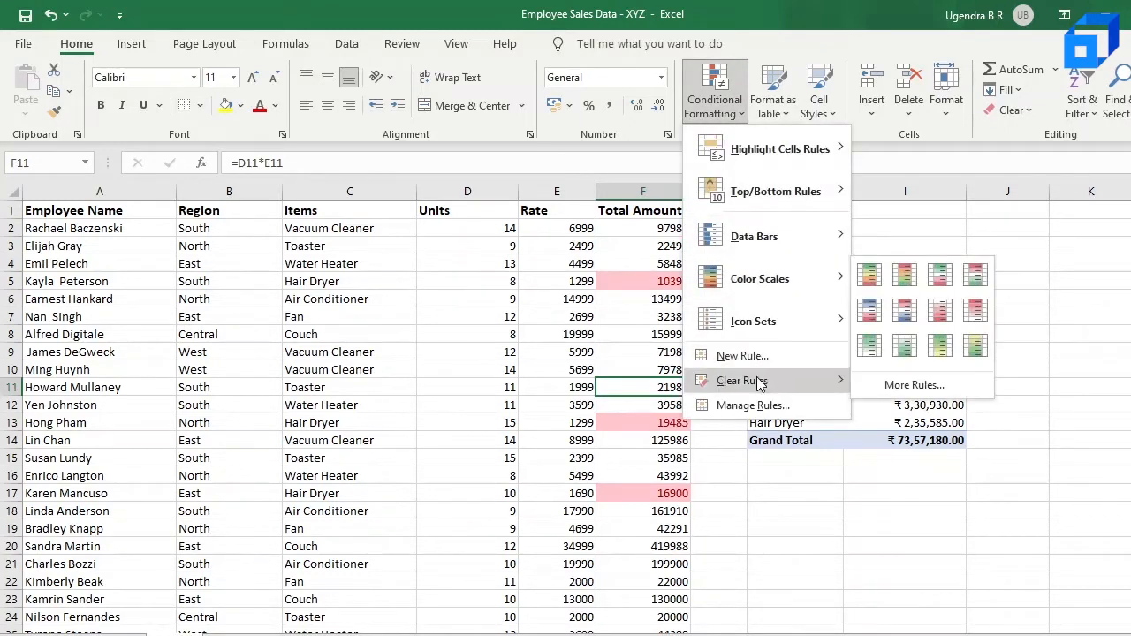
pyautogui.moveTo(759, 387)
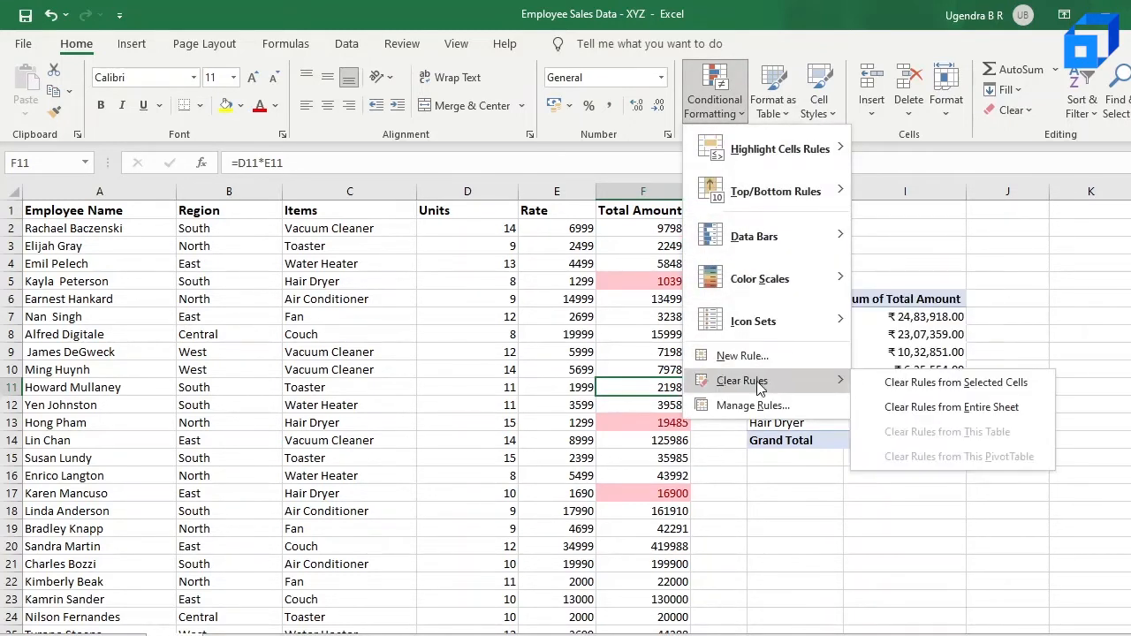
pyautogui.click(941, 387)
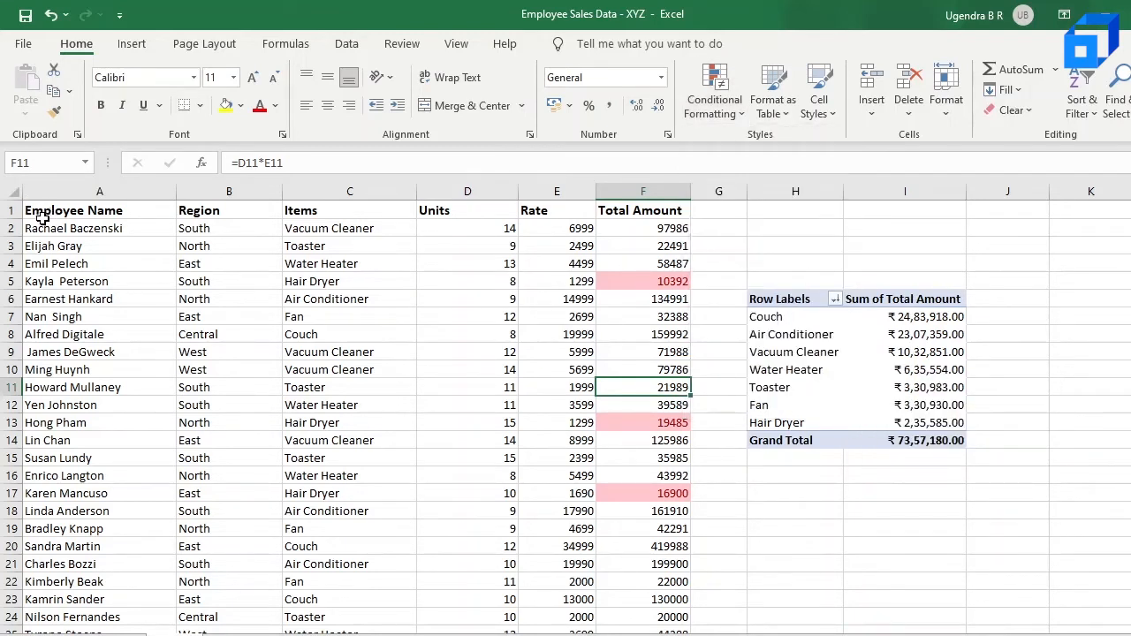
# Select the data range A2:F86 and start a new formula-based rule that tests the Region value in B2
pyautogui.click(33, 230)
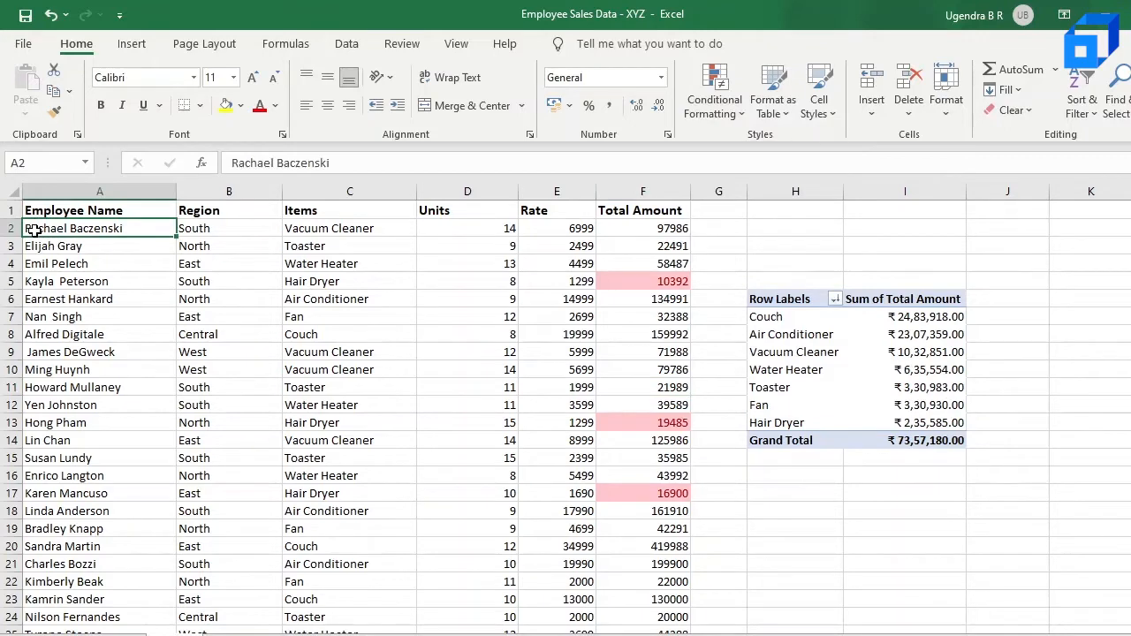
pyautogui.moveTo(33, 230); pyautogui.dragTo(679, 610)
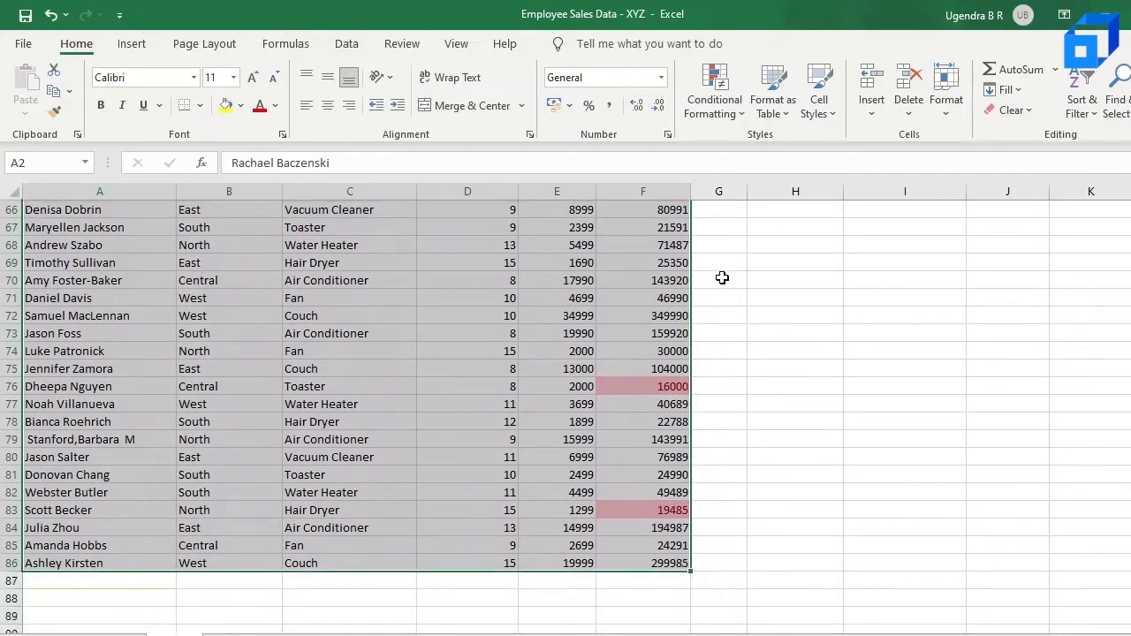
pyautogui.click(735, 84)
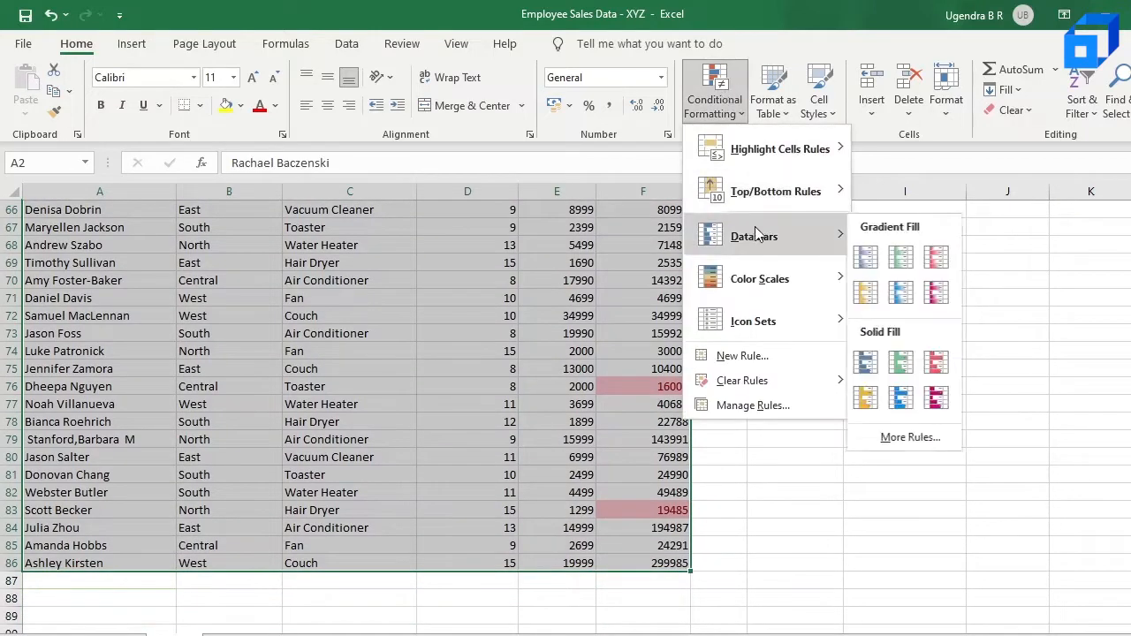
pyautogui.click(773, 354)
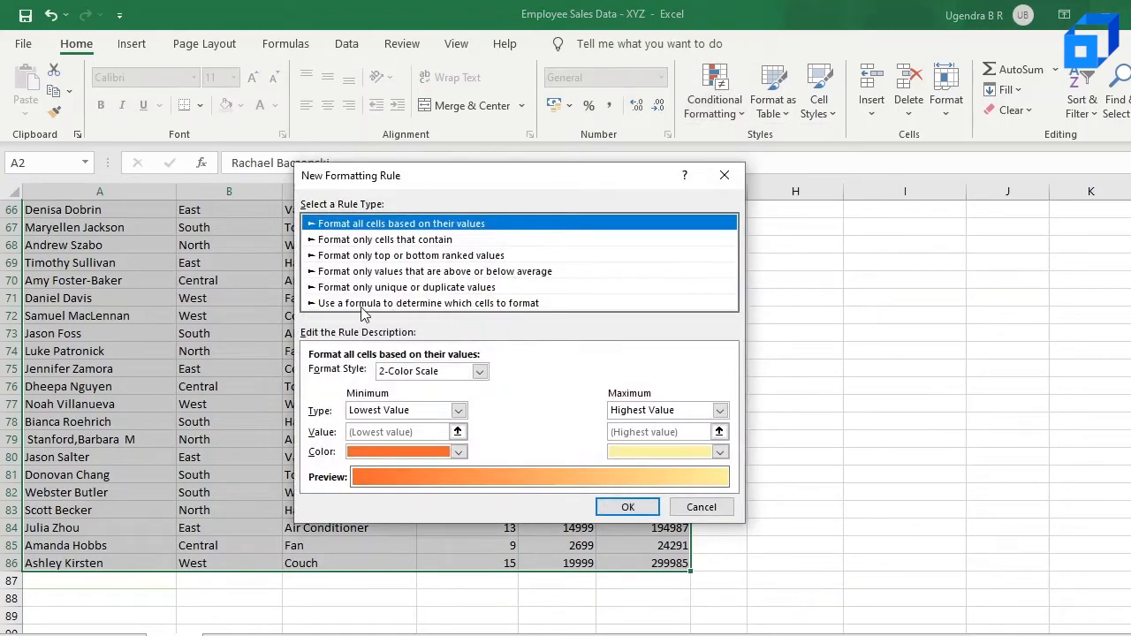
pyautogui.click(404, 305)
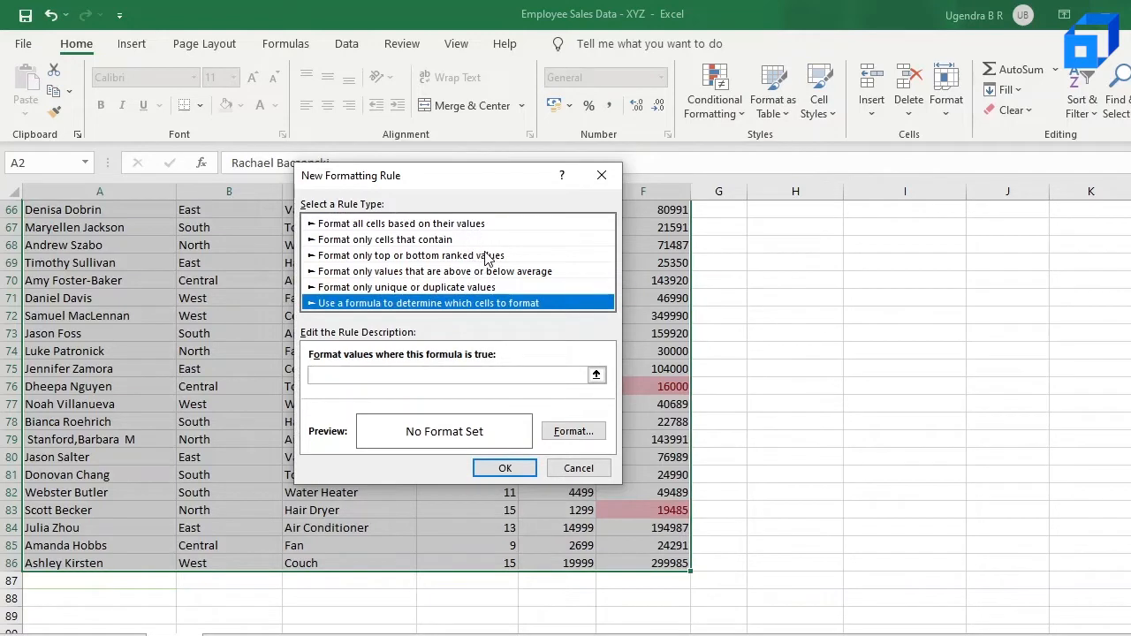
pyautogui.click(483, 378)
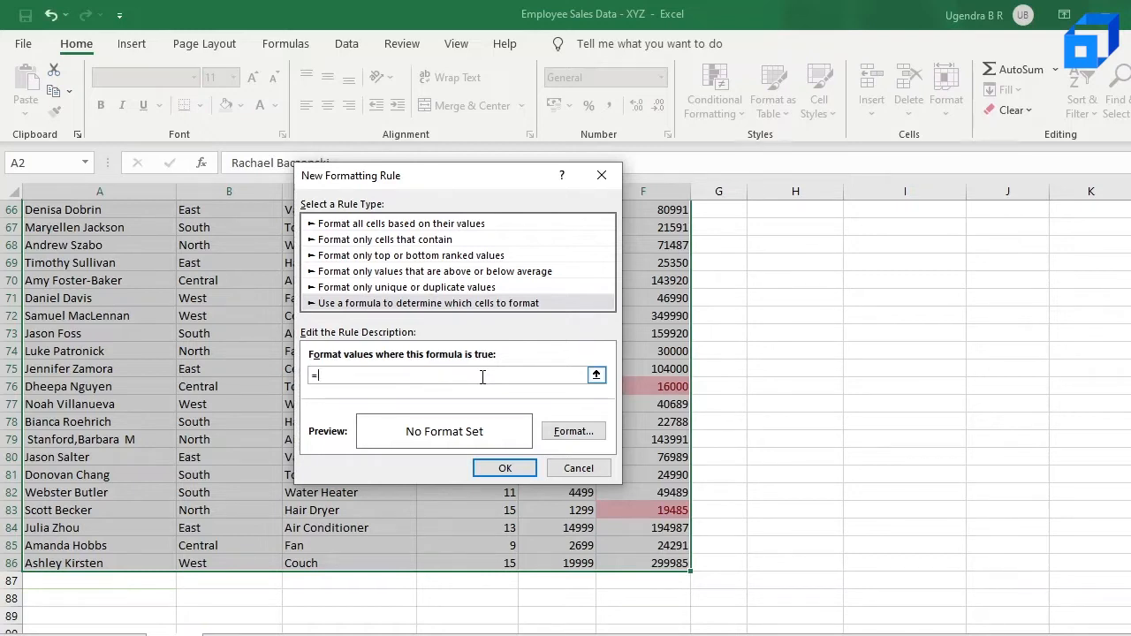
pyautogui.scroll(10, 190, 340)
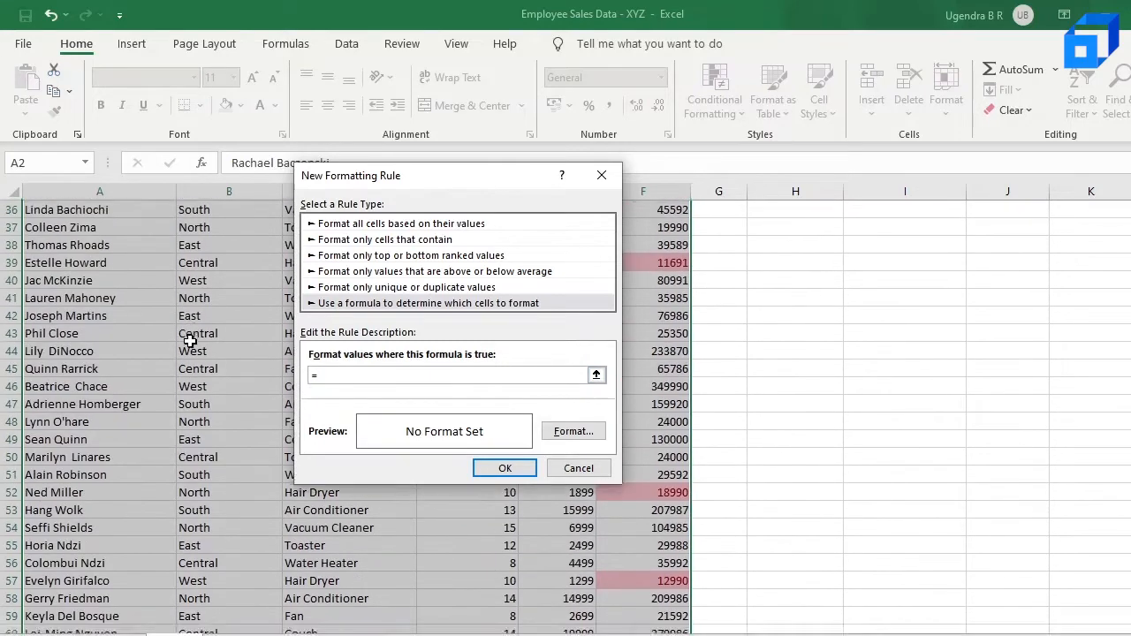
pyautogui.scroll(12, 190, 341)
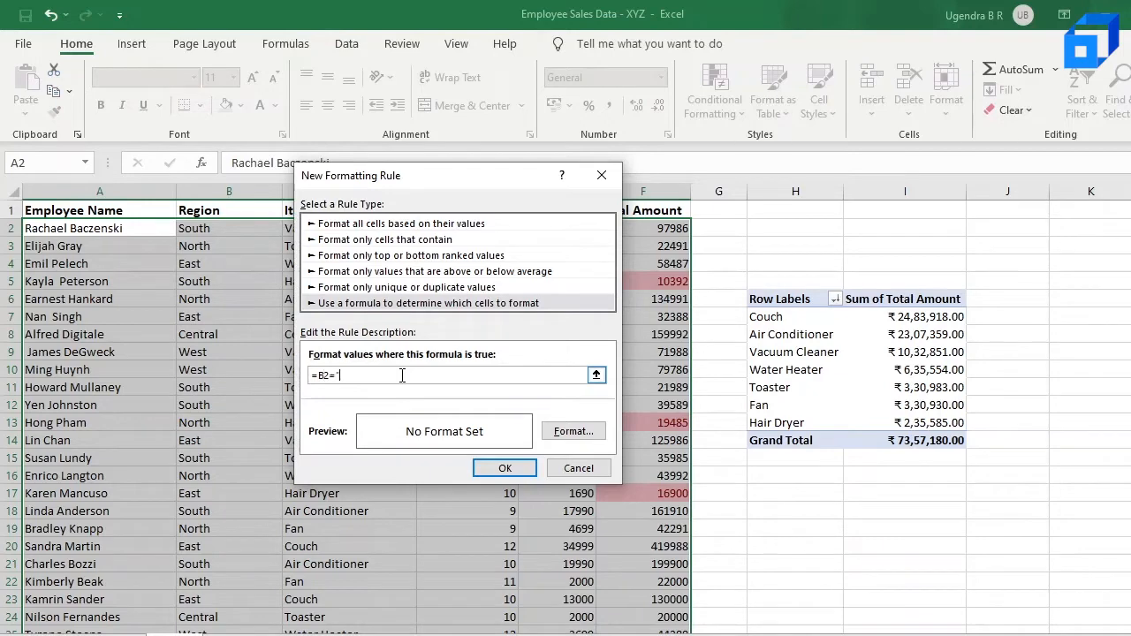
pyautogui.write('t"')
# Format the East-region formula rule with Bold font style and a light blue fill, and apply the rule
pyautogui.click(575, 433)
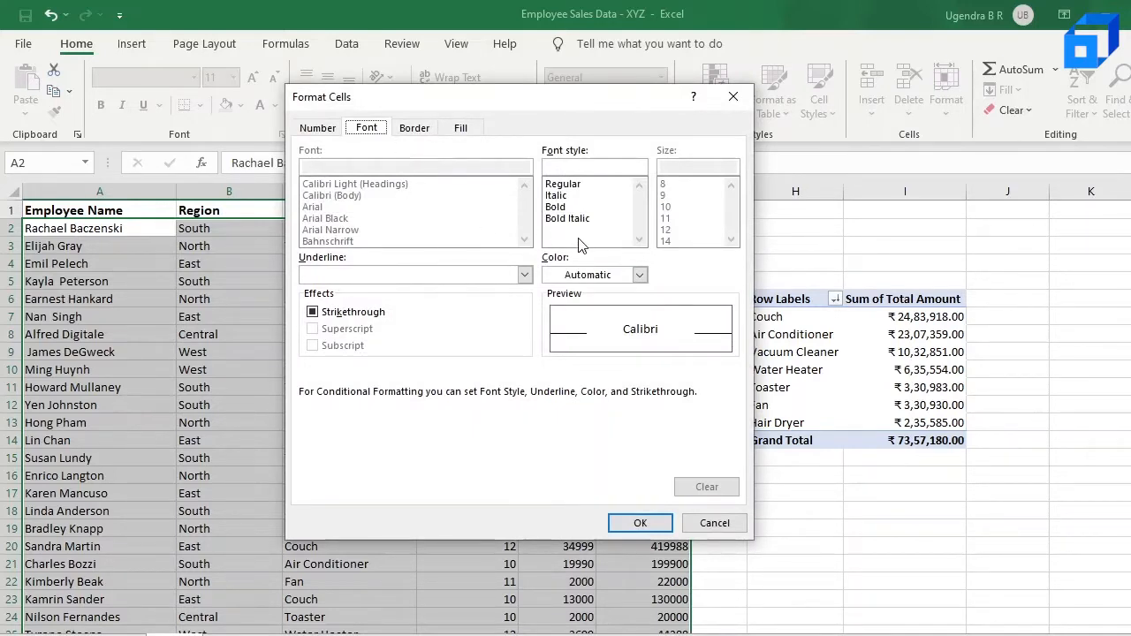
pyautogui.click(563, 208)
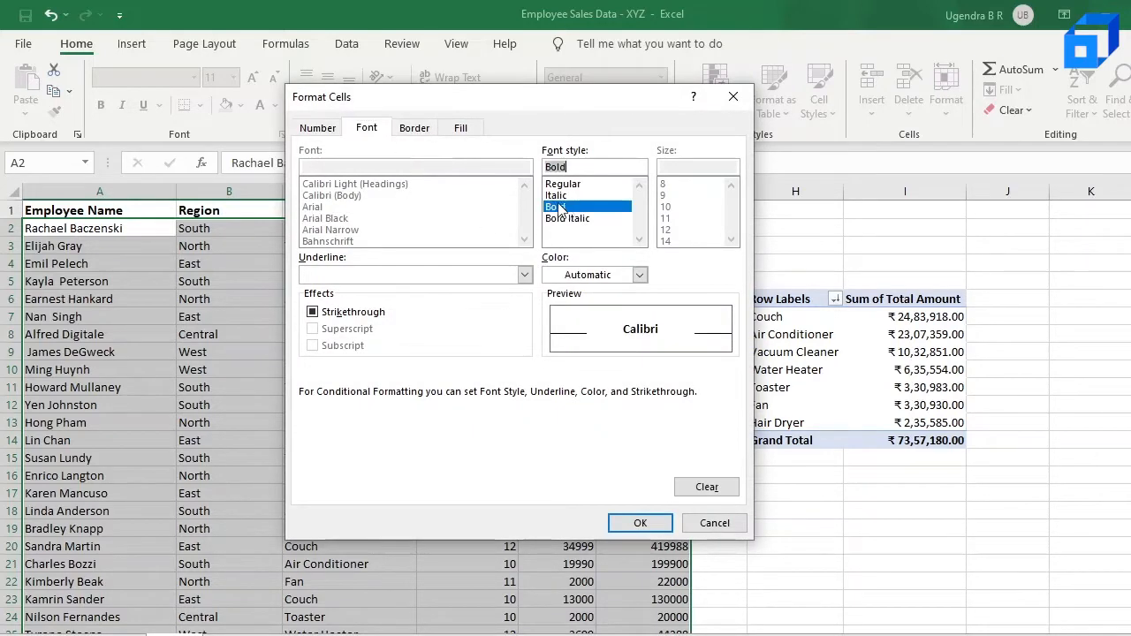
pyautogui.click(461, 129)
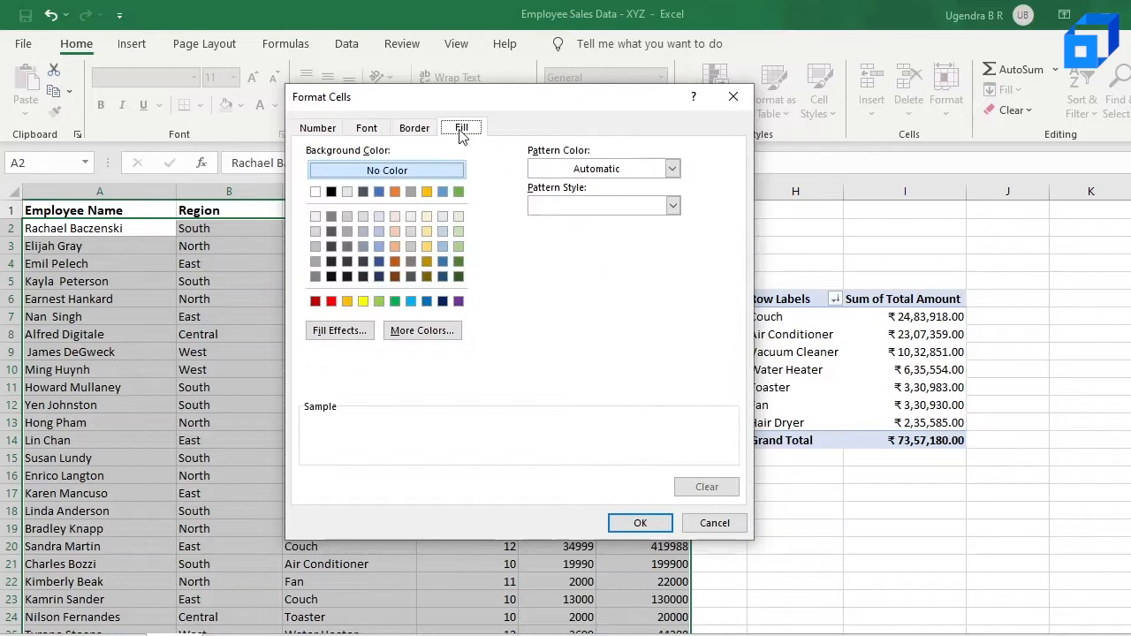
pyautogui.click(379, 230)
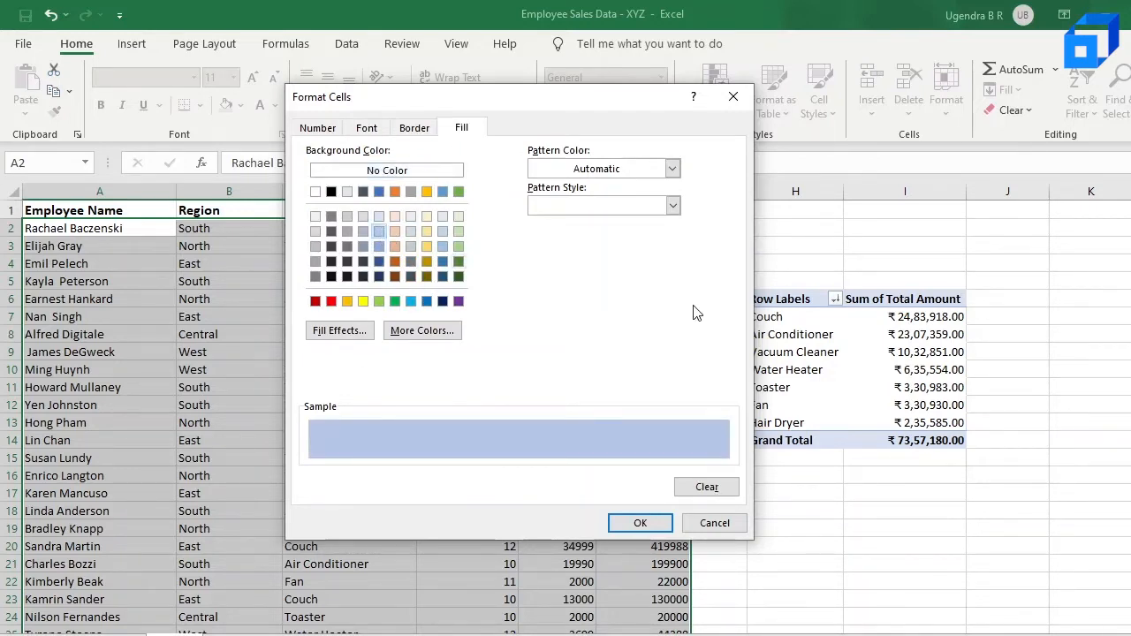
pyautogui.click(640, 523)
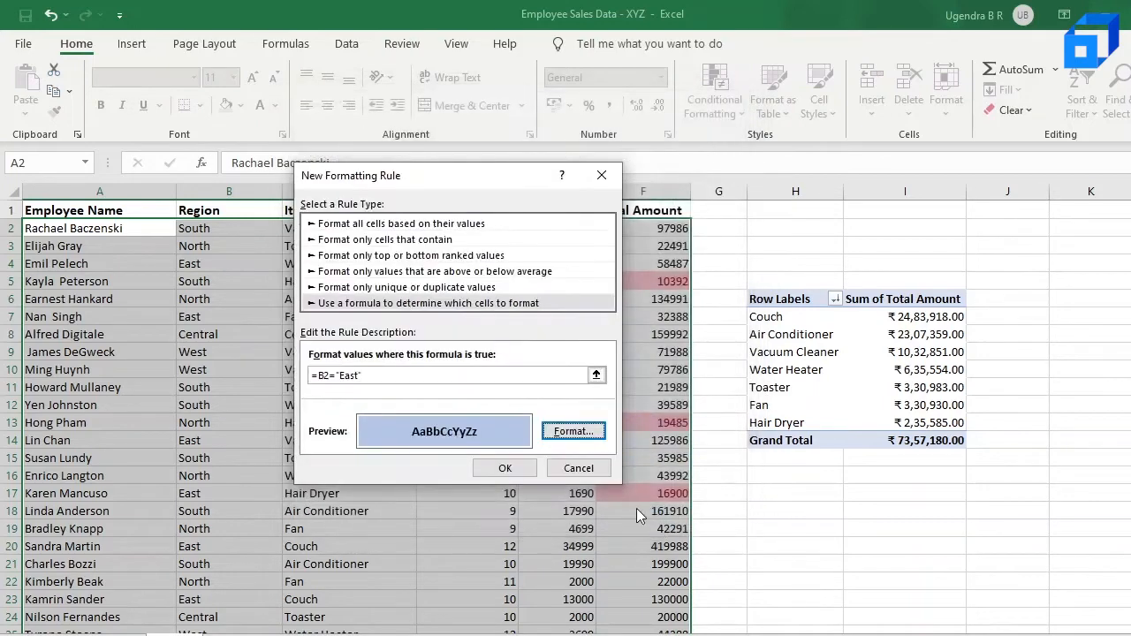
pyautogui.click(506, 470)
pyautogui.click(215, 355)
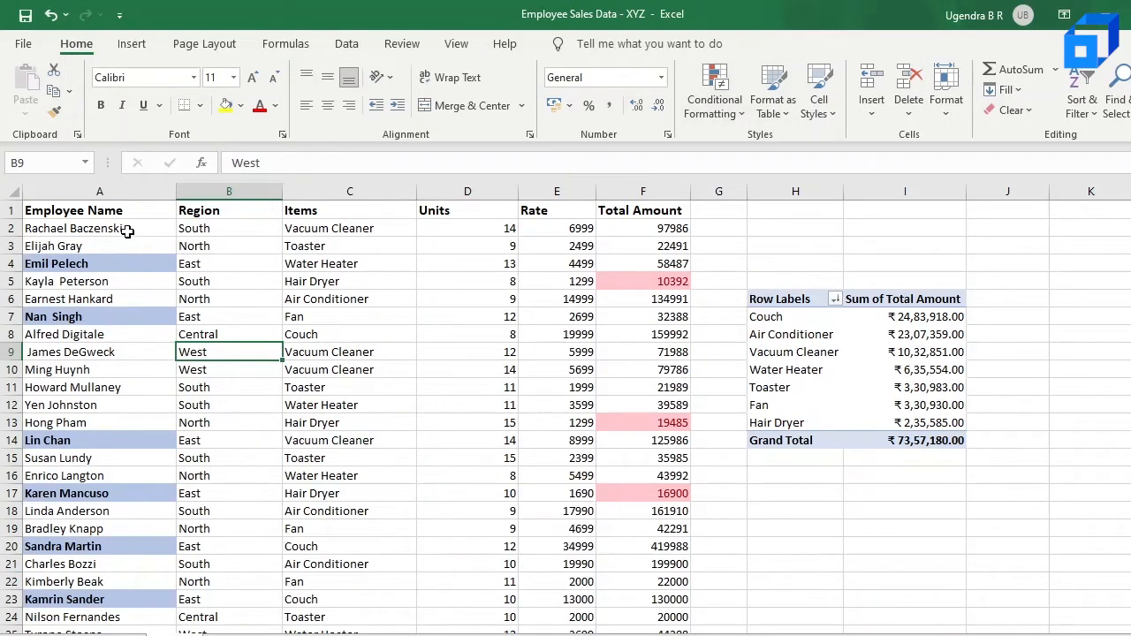
# Select the data range A2:F86 and delete the Bottom 10 rule in the conditional formatting rules manager
pyautogui.moveTo(127, 232); pyautogui.dragTo(673, 581)
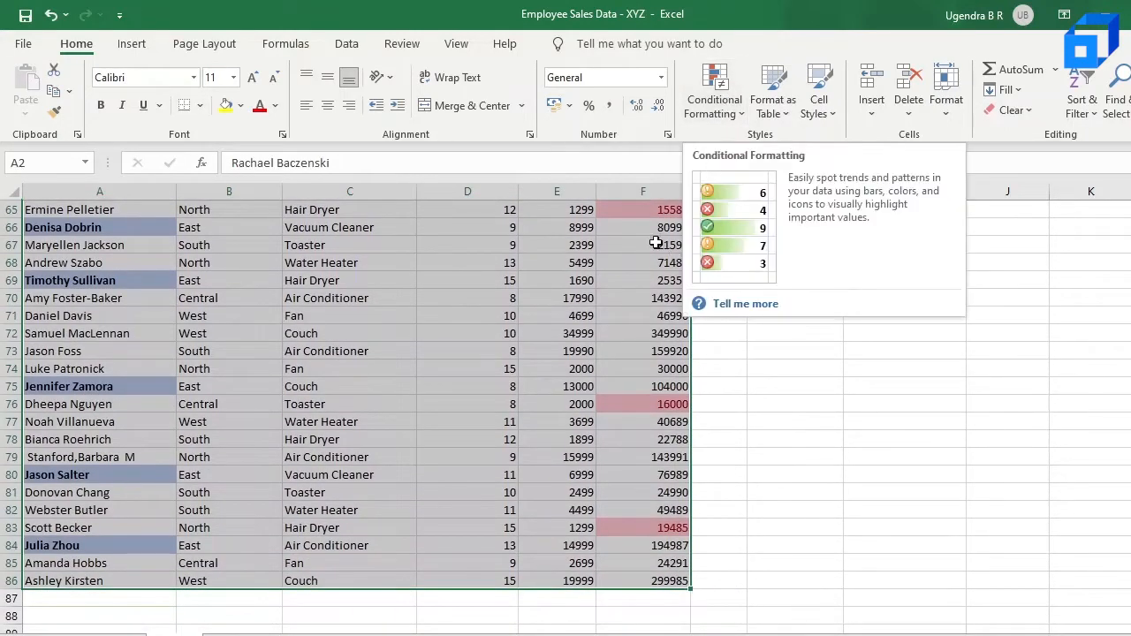
pyautogui.scroll(1, 674, 222)
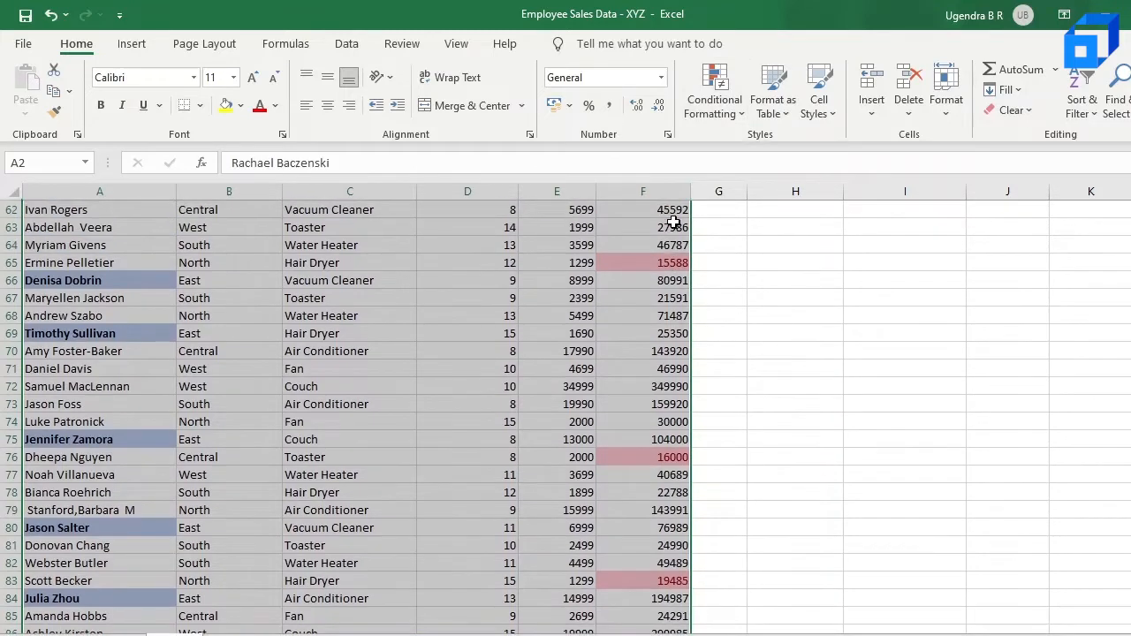
pyautogui.click(723, 104)
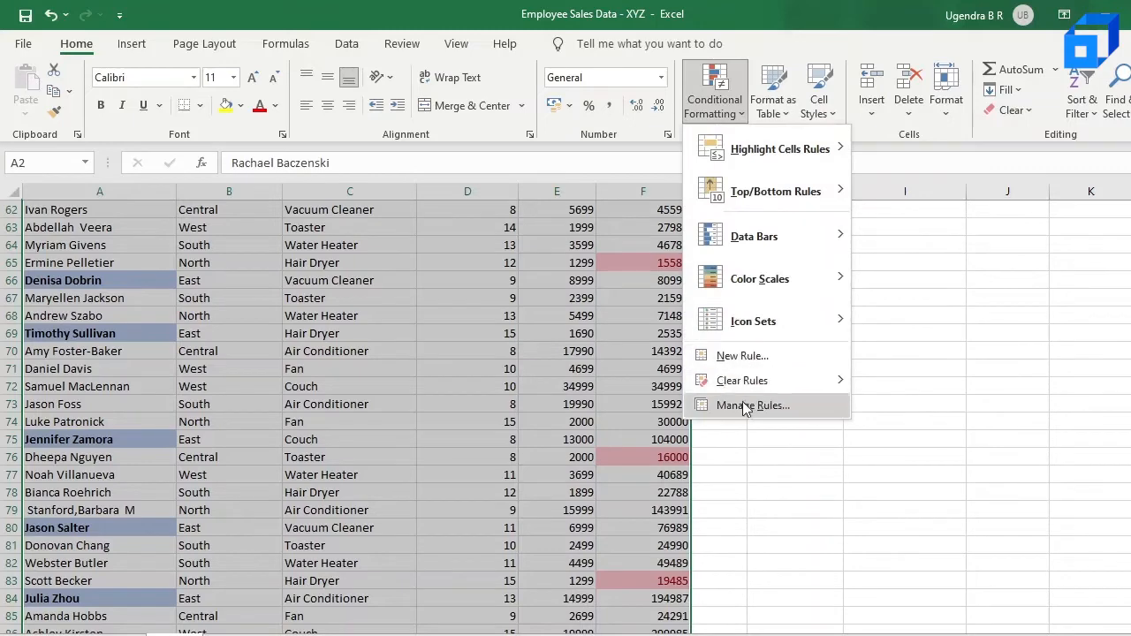
pyautogui.scroll(6, 744, 417)
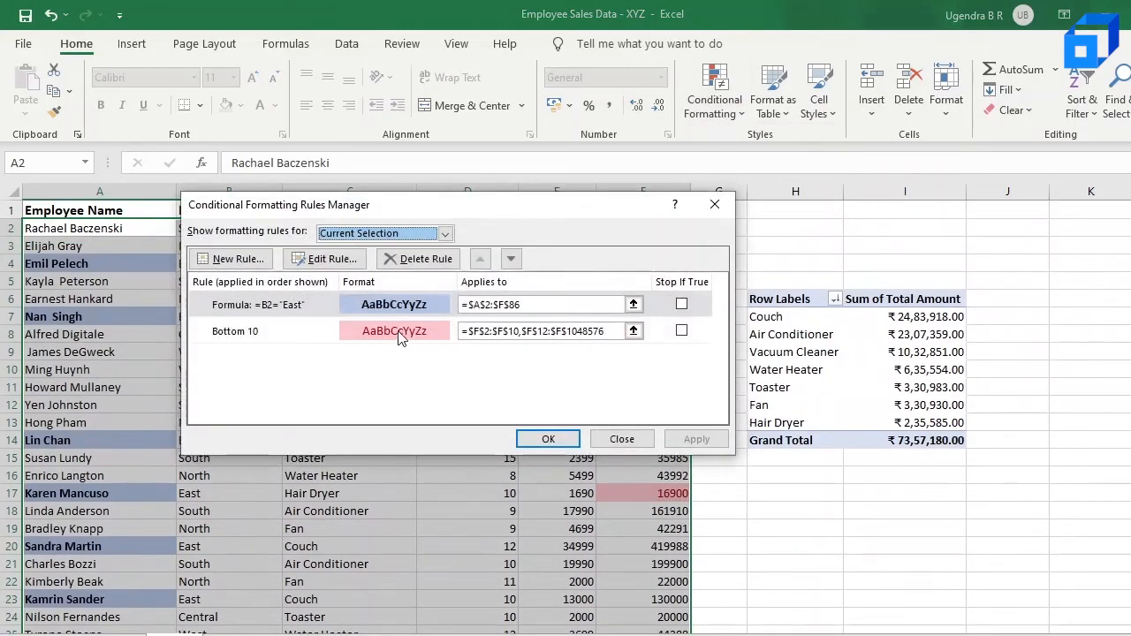
pyautogui.click(393, 331)
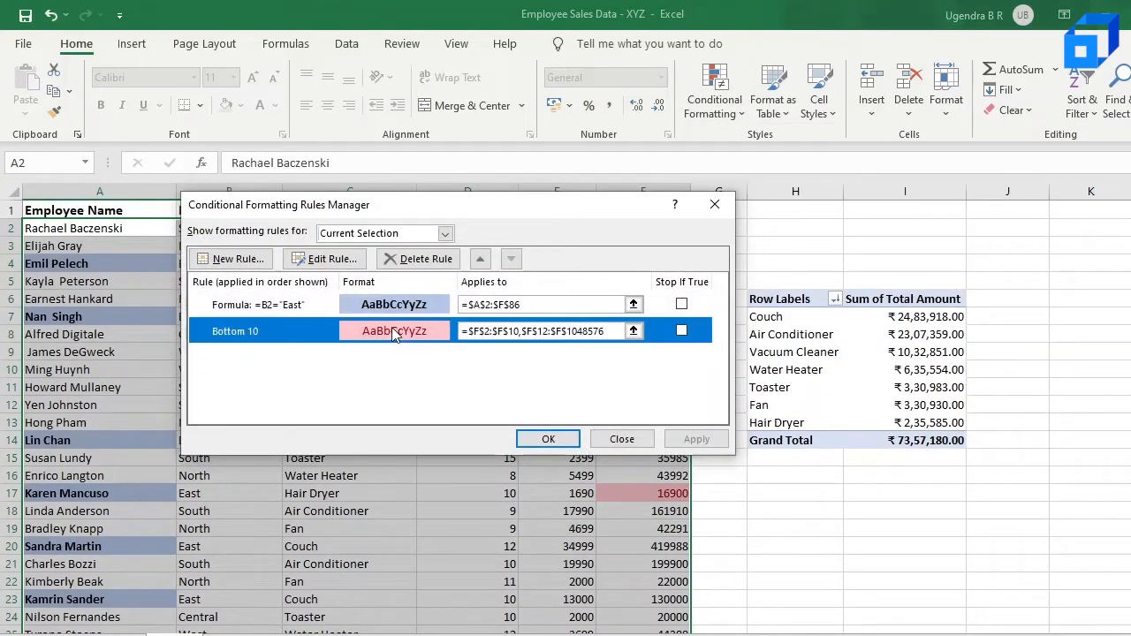
pyautogui.click(442, 259)
pyautogui.click(546, 439)
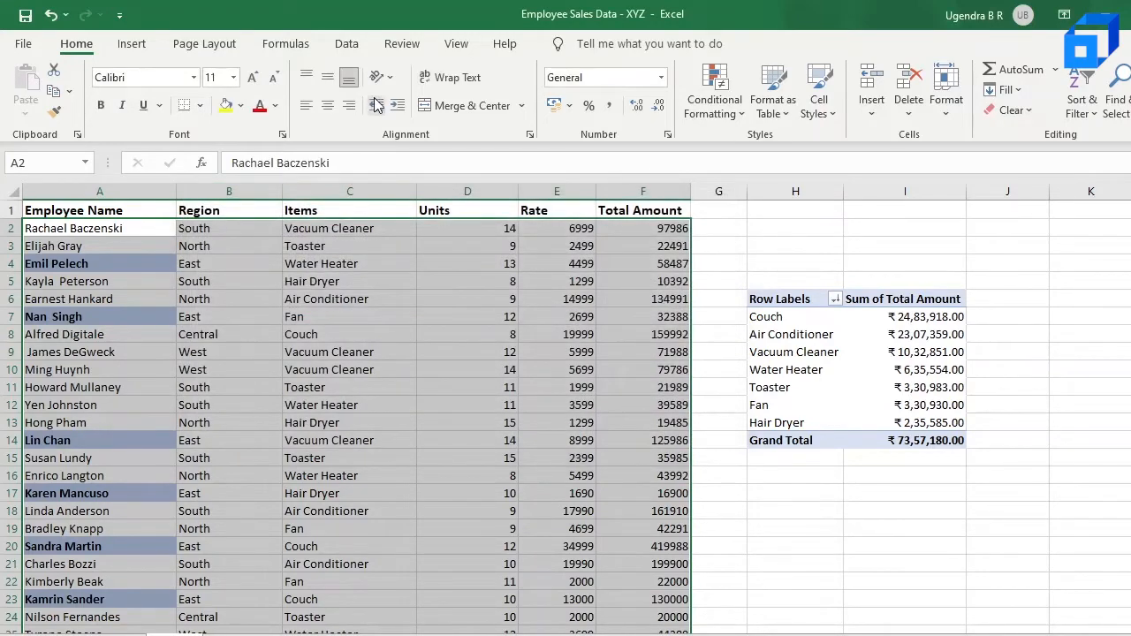
# Edit the formula rule to =$B2="East" so the Region column reference is absolute
pyautogui.click(727, 116)
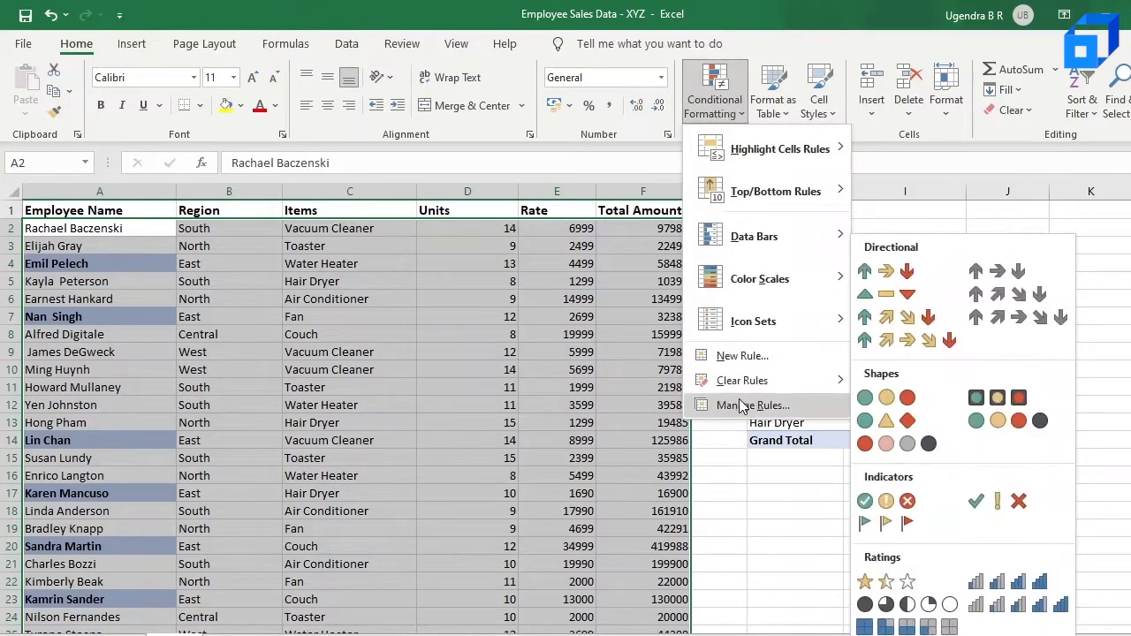
pyautogui.click(741, 400)
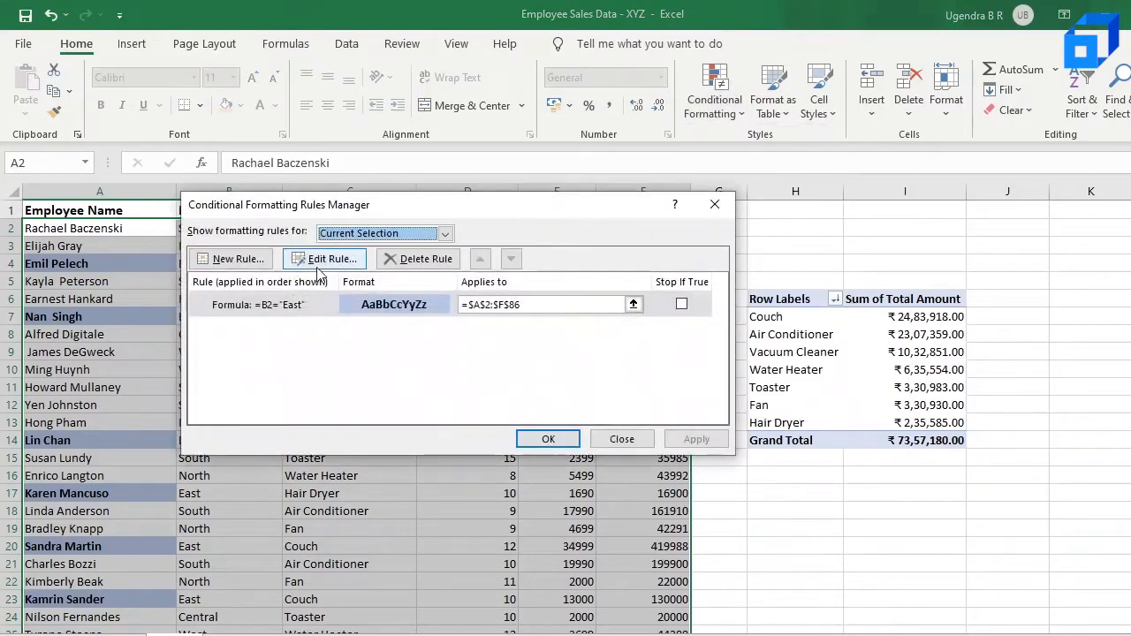
pyautogui.click(320, 262)
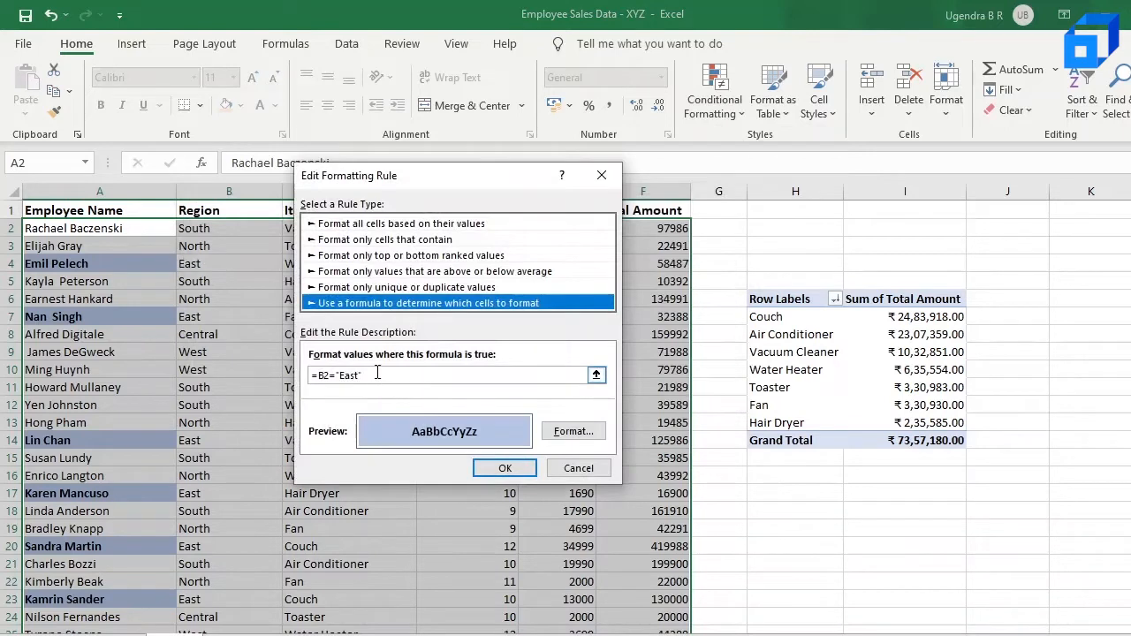
pyautogui.click(319, 377)
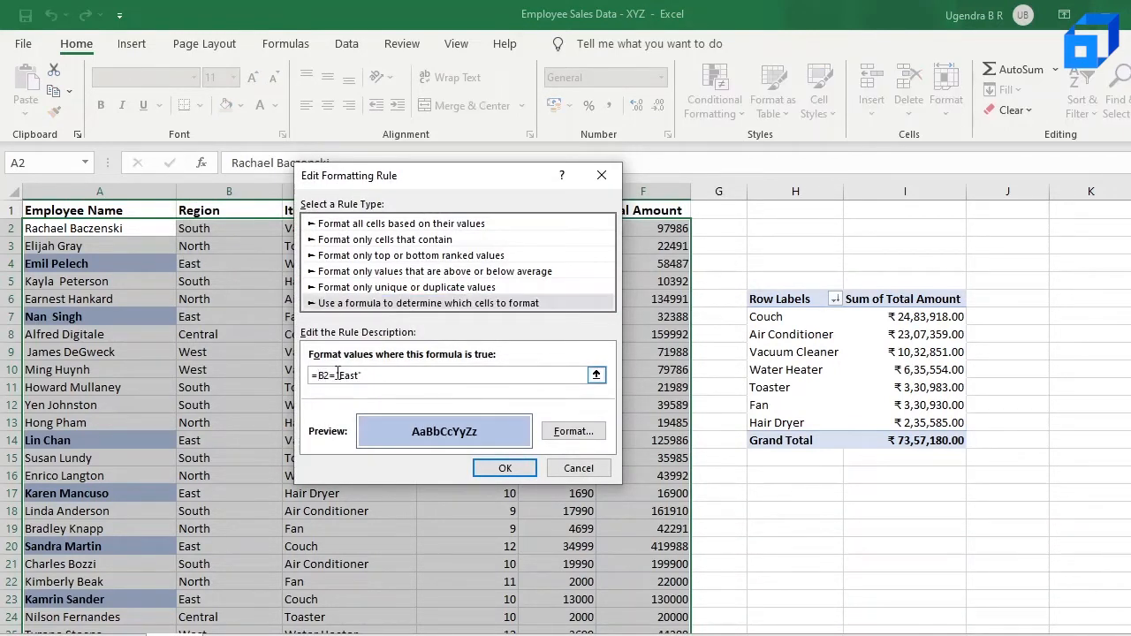
pyautogui.write('$')
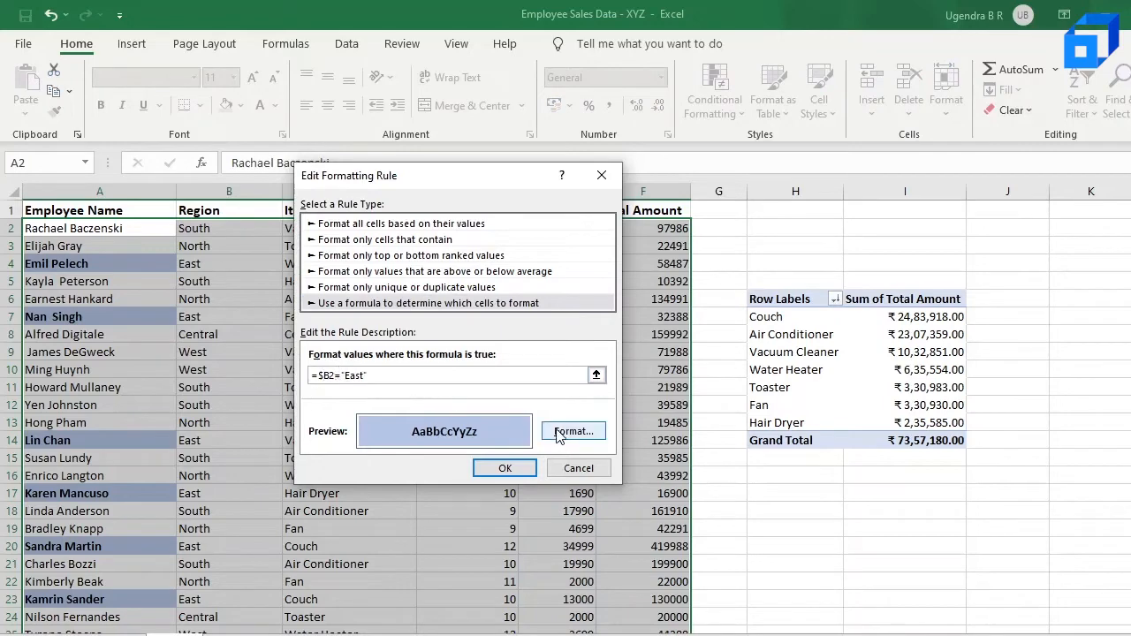
pyautogui.click(506, 469)
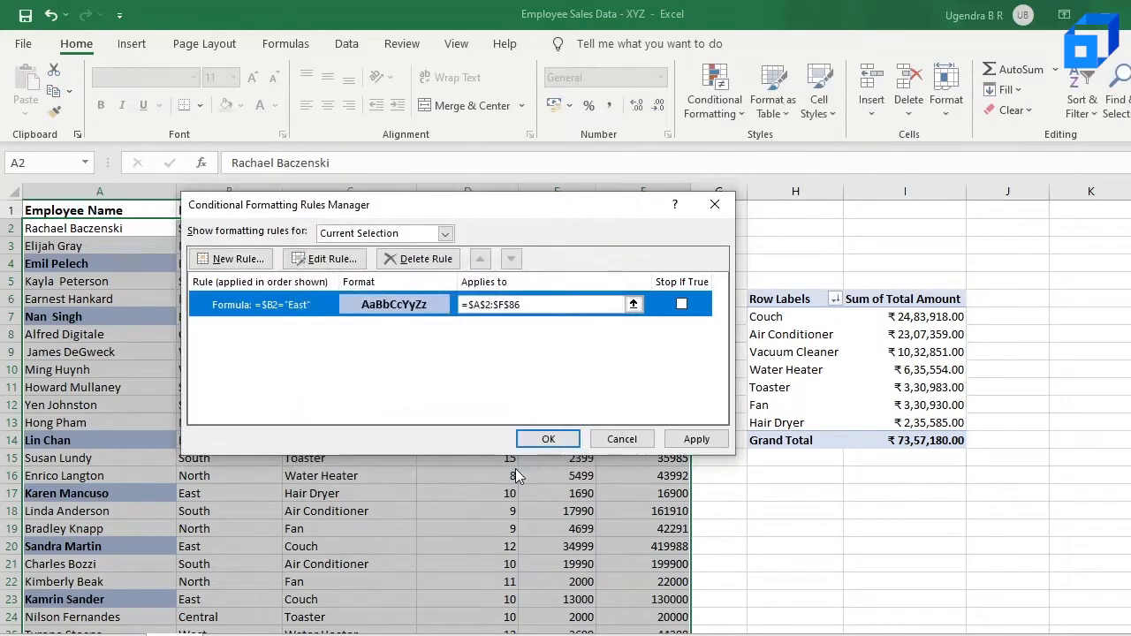
pyautogui.click(547, 439)
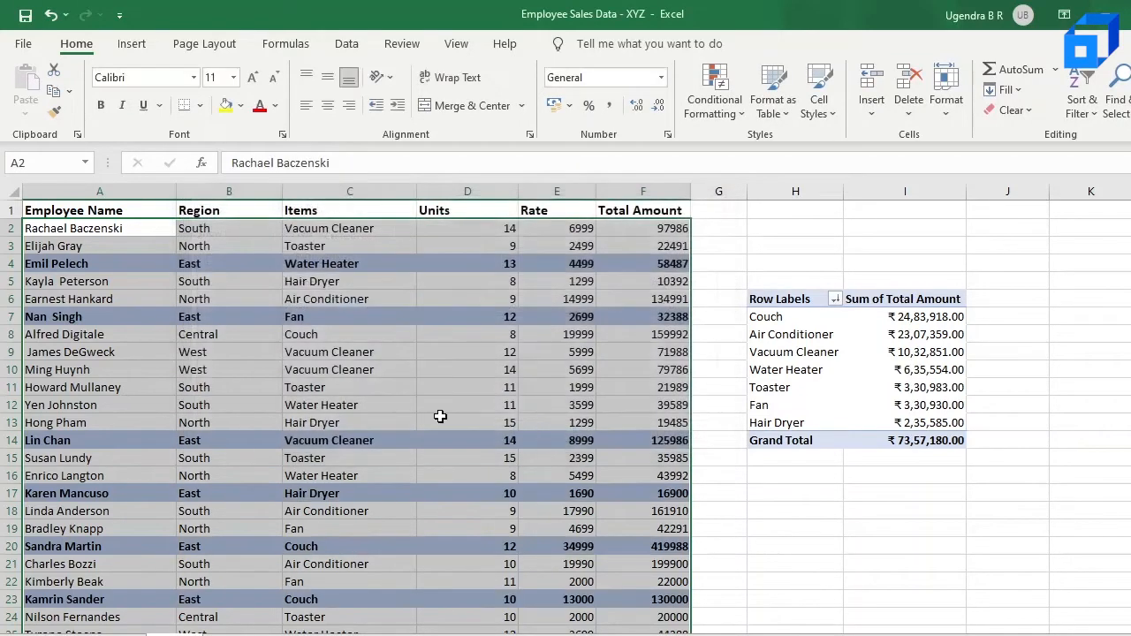
# Review the highlighted East-region rows throughout the worksheet
pyautogui.click(437, 416)
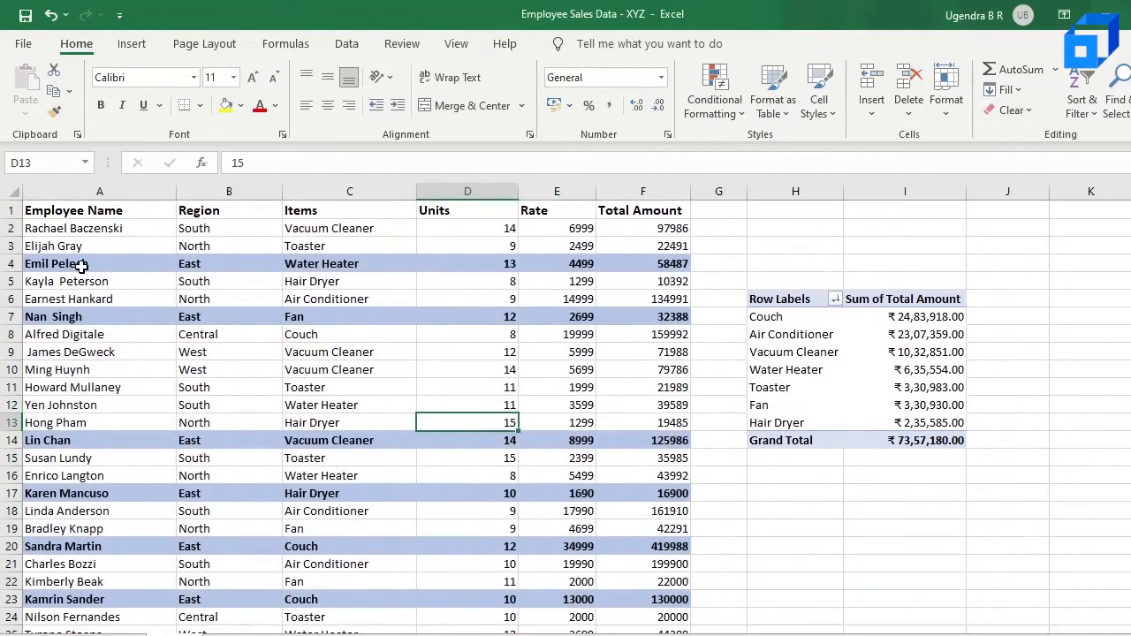
pyautogui.click(81, 263)
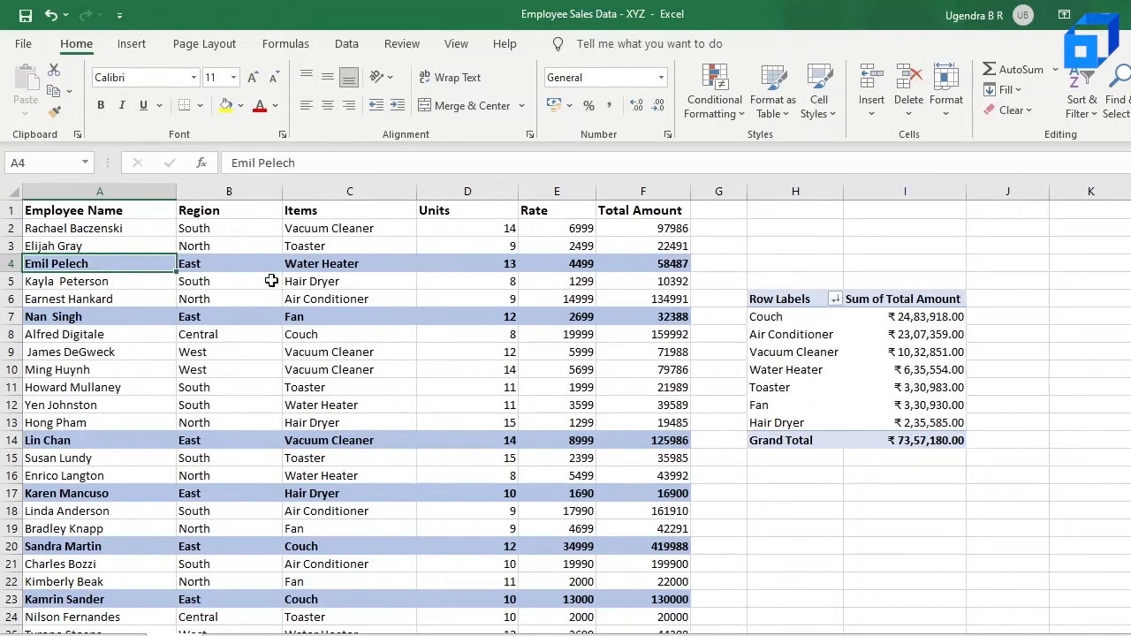
pyautogui.scroll(-1, 332, 346)
pyautogui.scroll(1, 221, 367)
pyautogui.scroll(-4, 236, 443)
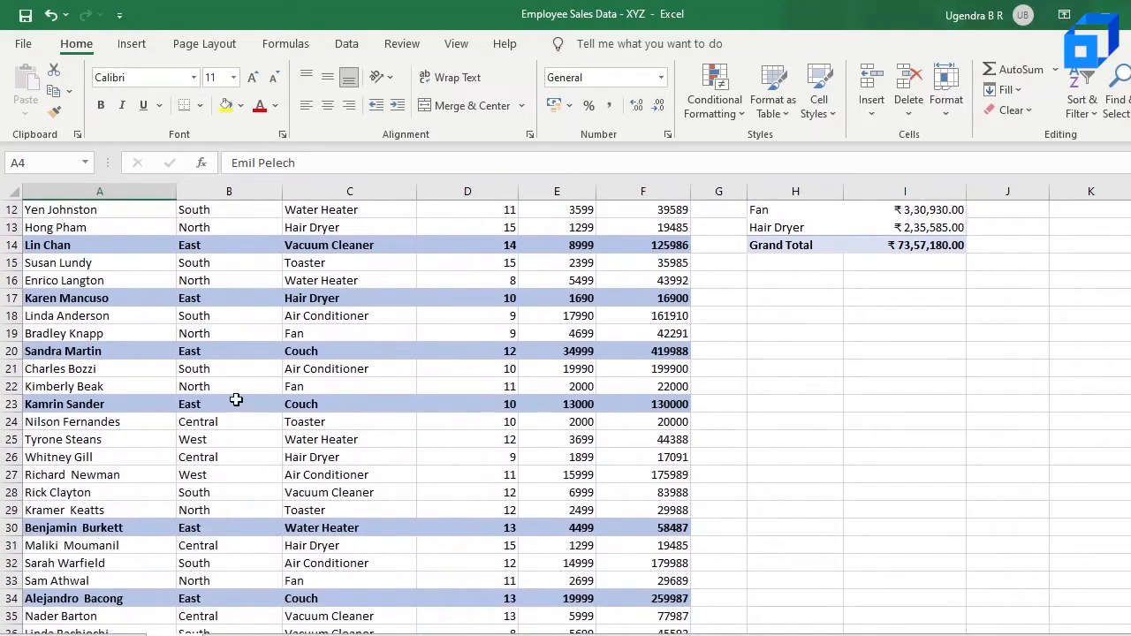
pyautogui.scroll(3, 239, 398)
pyautogui.scroll(1, 243, 306)
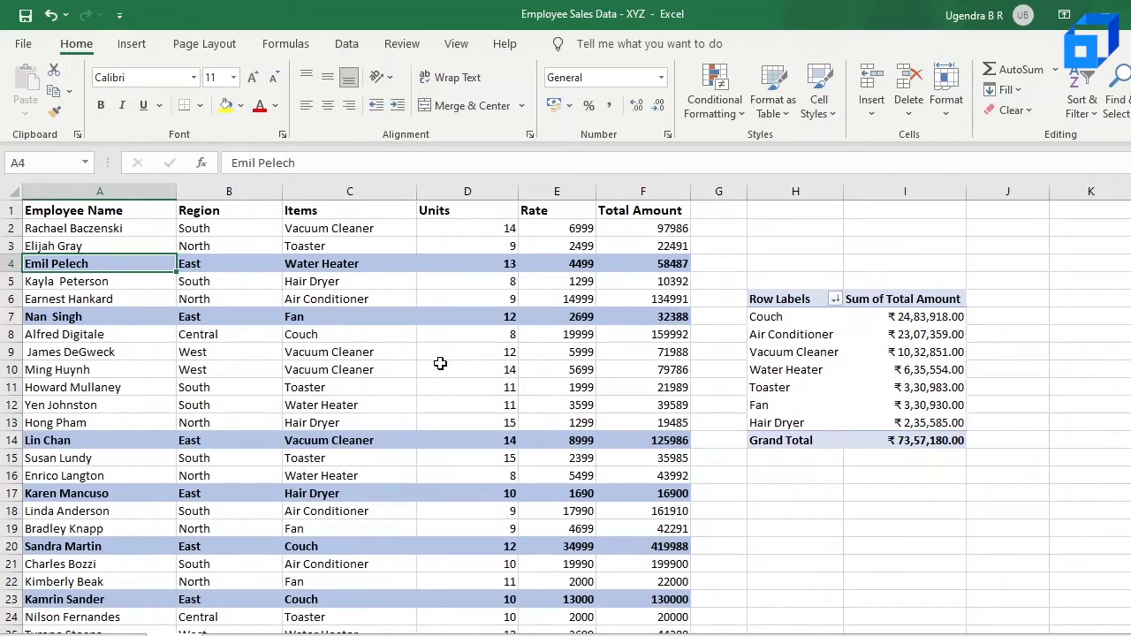
pyautogui.scroll(-1, 440, 363)
pyautogui.scroll(1, 380, 349)
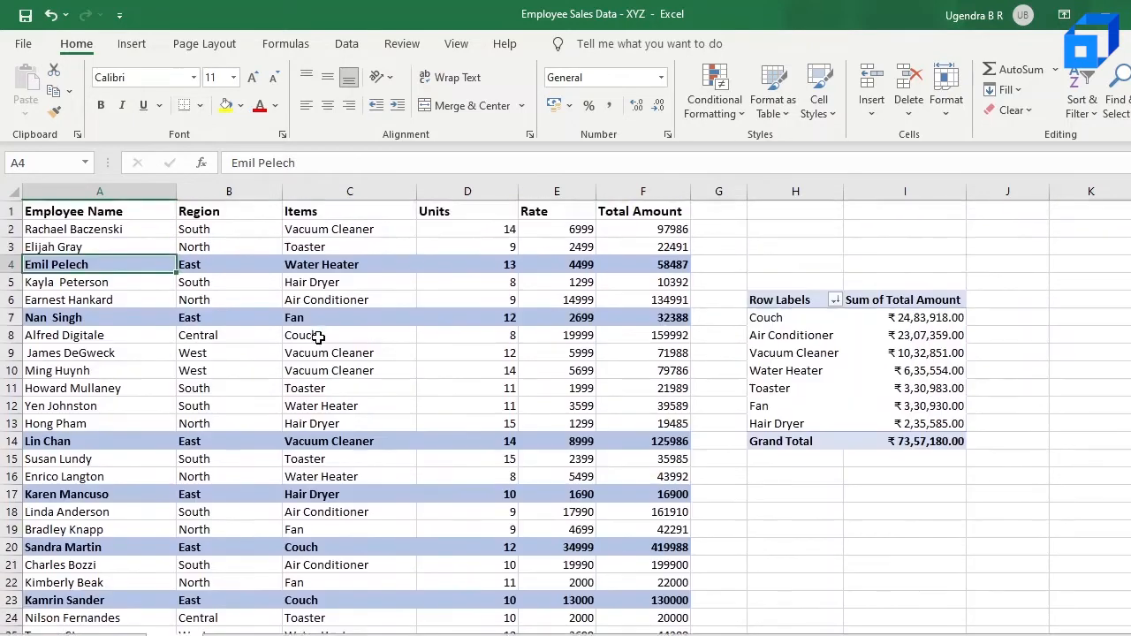
pyautogui.scroll(1, 269, 341)
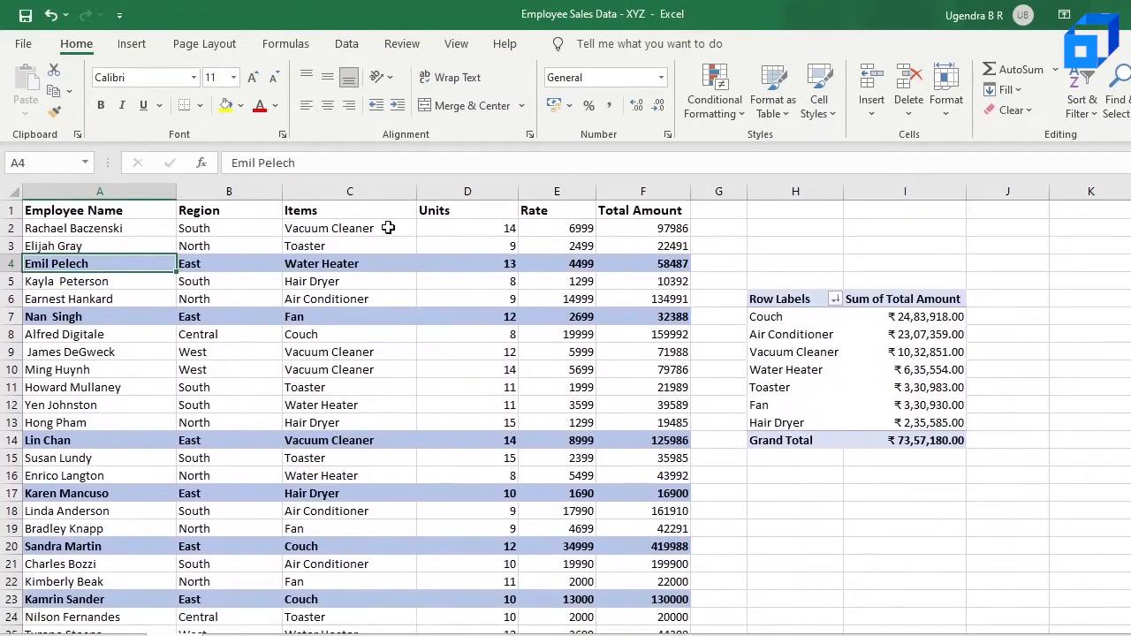
pyautogui.click(376, 295)
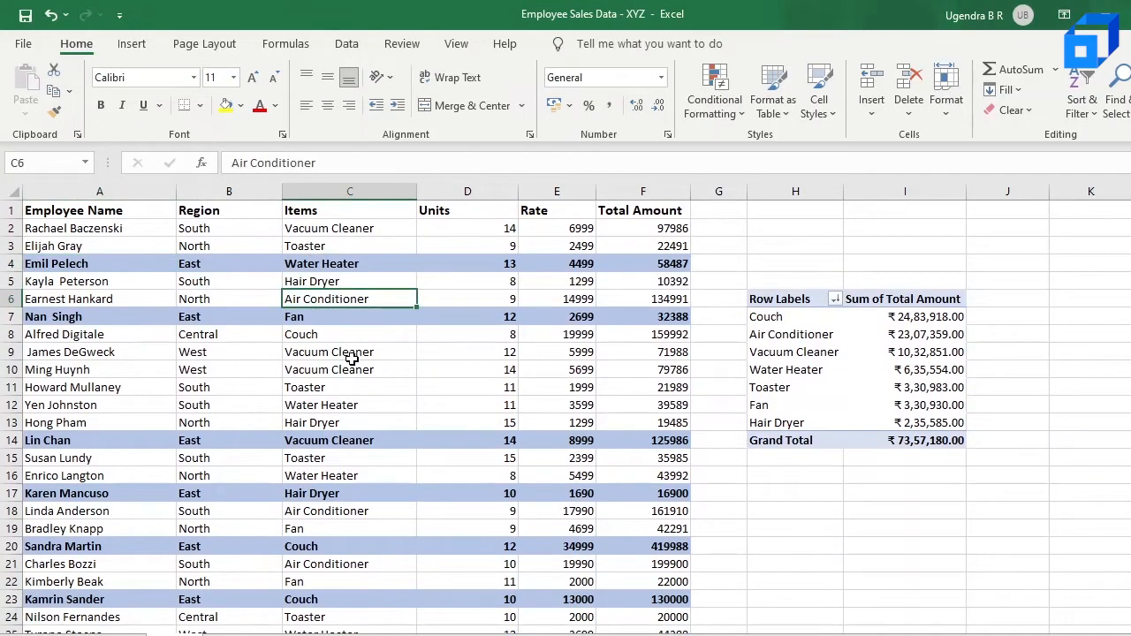
pyautogui.click(383, 406)
# Clear conditional formatting rules from the entire sheet
pyautogui.click(716, 102)
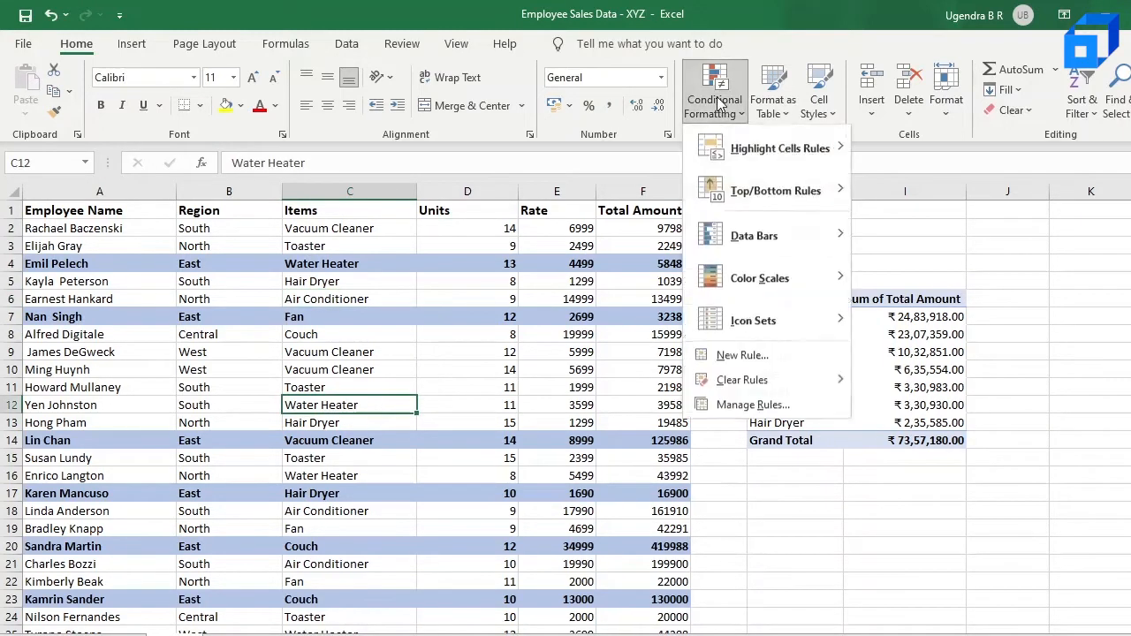
pyautogui.moveTo(835, 384)
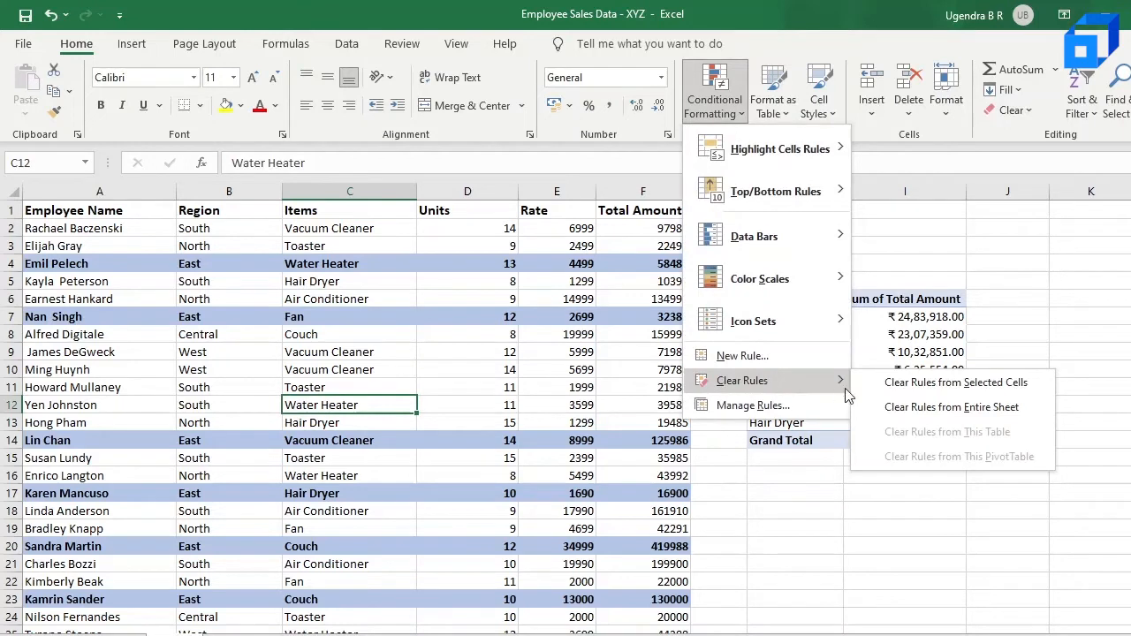
pyautogui.click(919, 409)
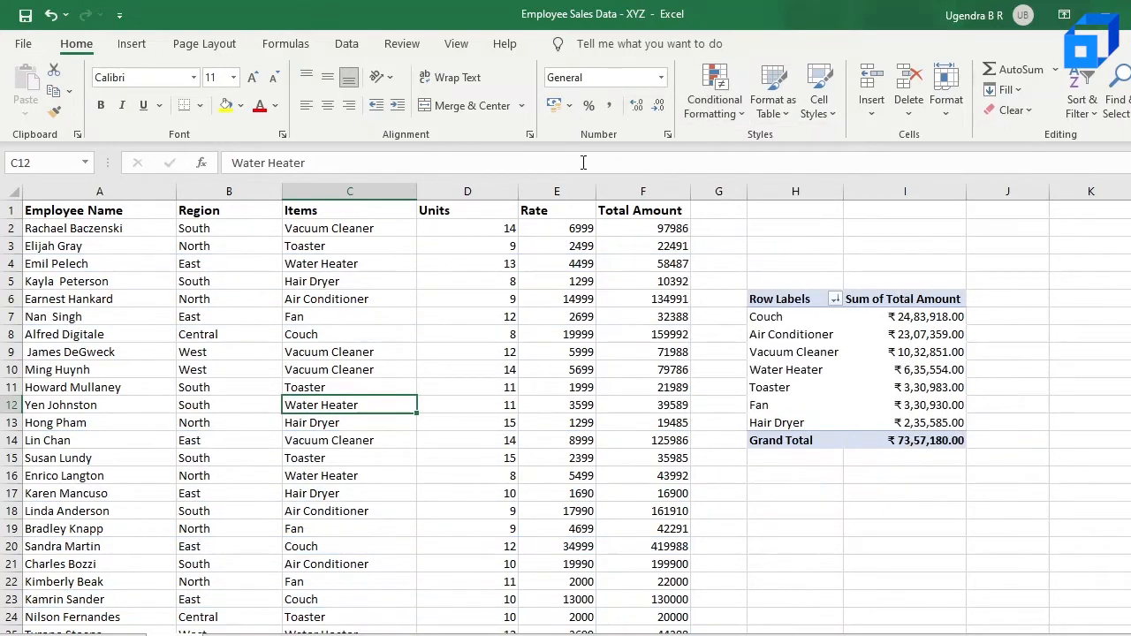
# Select the data range and create a new formula rule =$C2="Water Heater" to highlight Water Heater rows
pyautogui.moveTo(57, 228); pyautogui.dragTo(672, 594)
pyautogui.scroll(20, 588, 278)
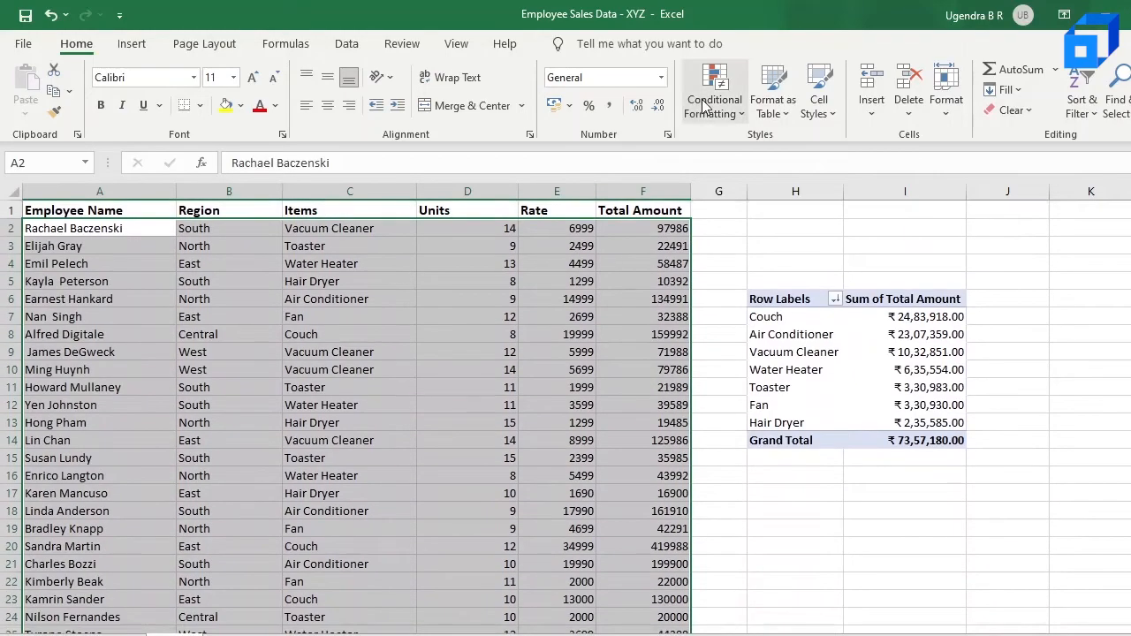
pyautogui.click(704, 106)
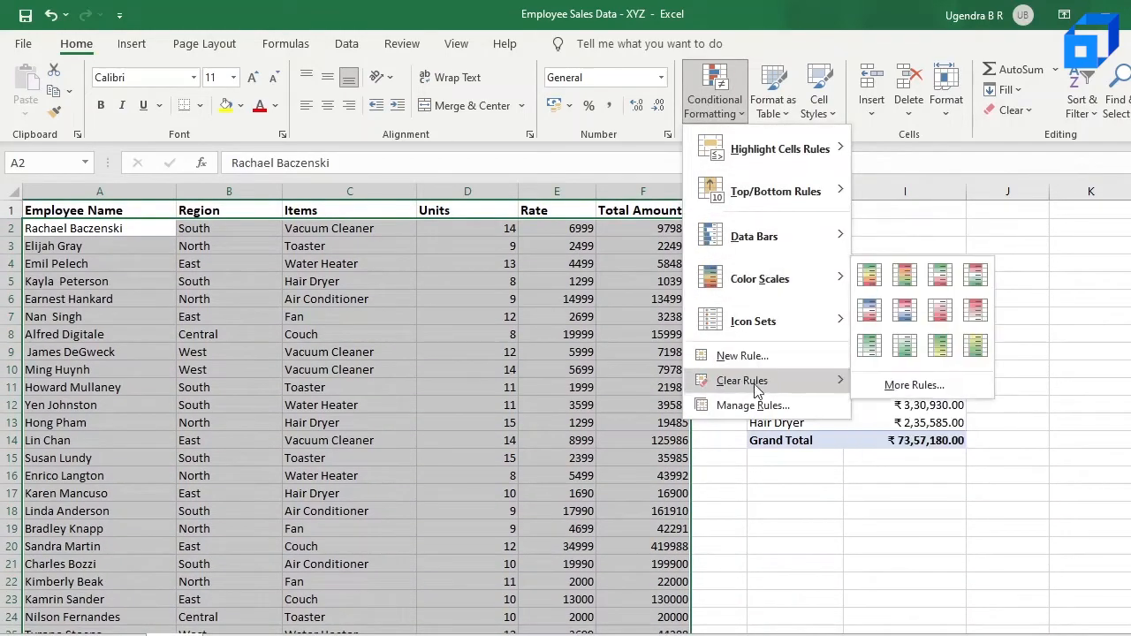
pyautogui.click(760, 358)
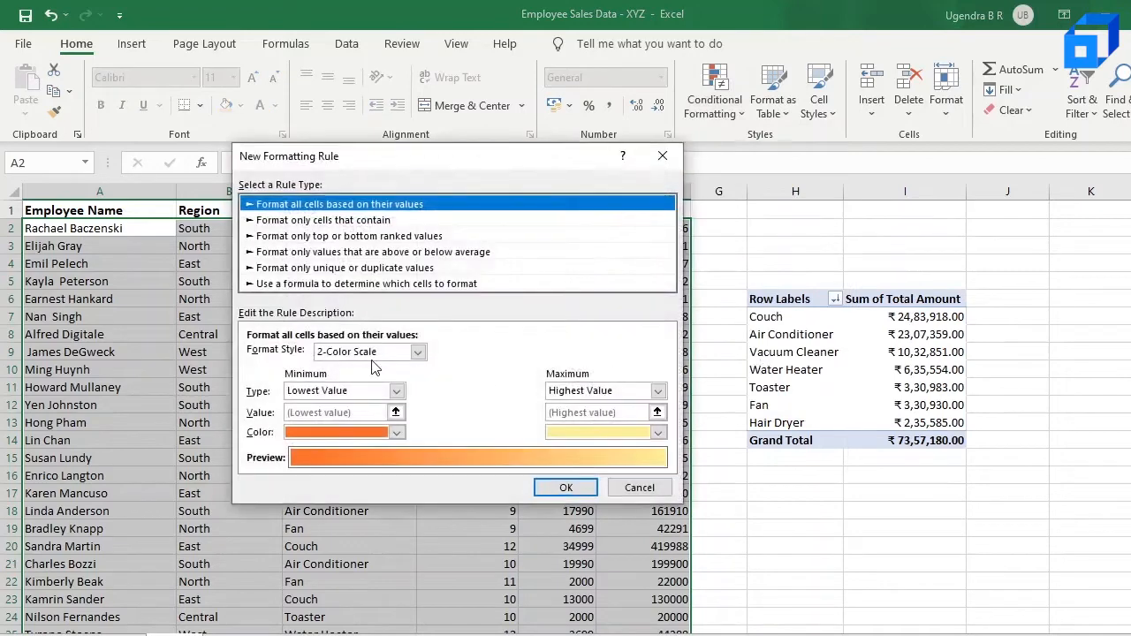
pyautogui.click(389, 285)
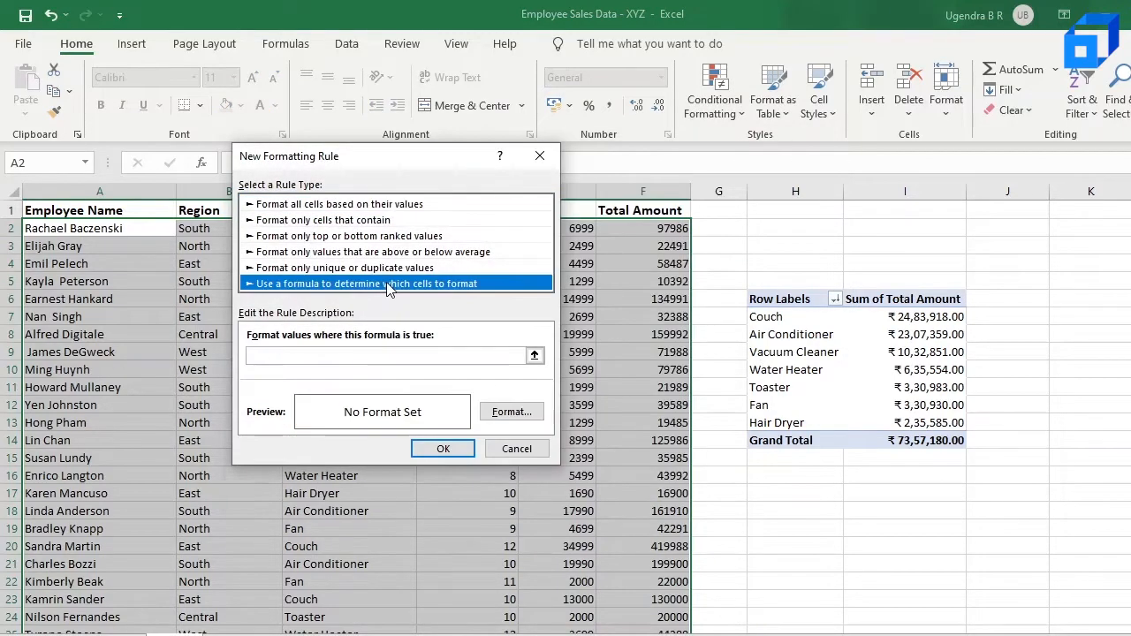
pyautogui.click(465, 354)
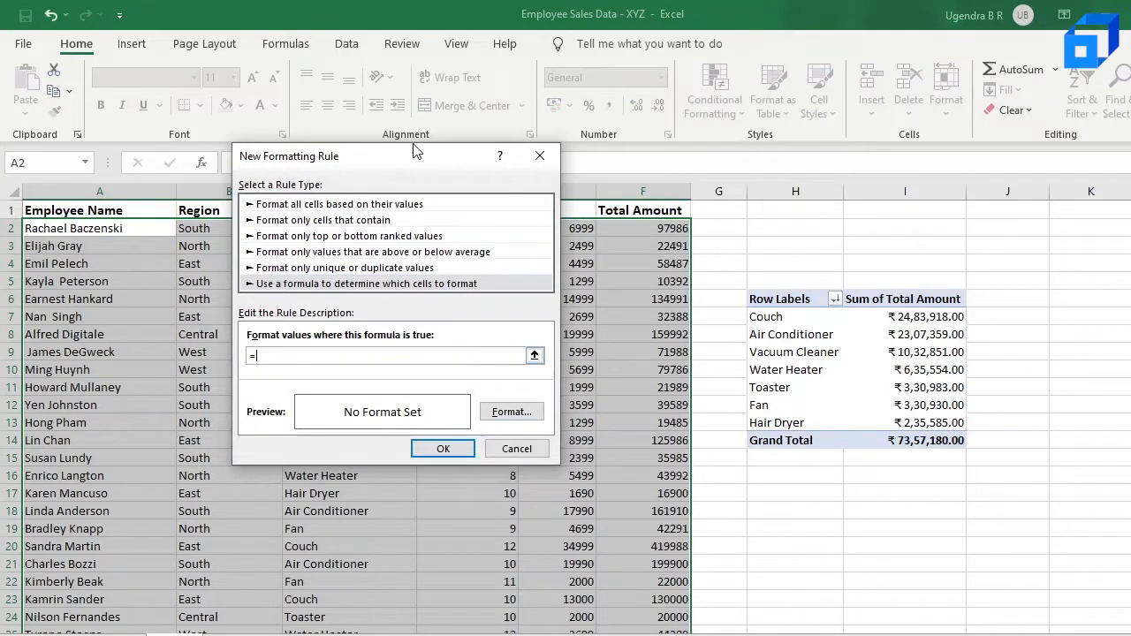
pyautogui.moveTo(416, 152); pyautogui.dragTo(735, 255)
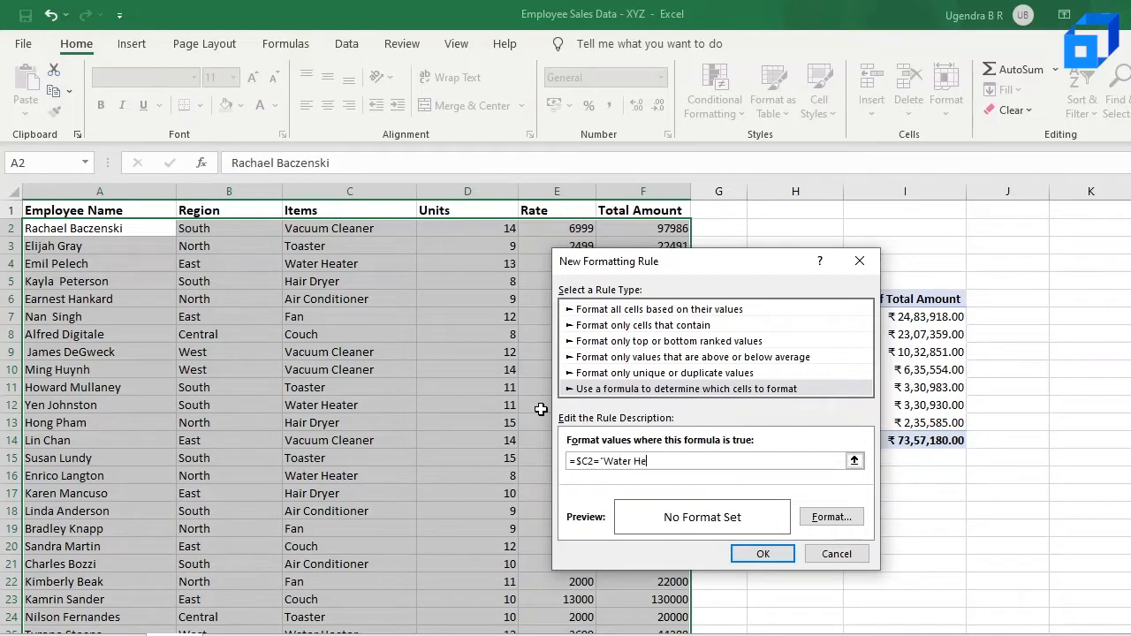
pyautogui.write('"')
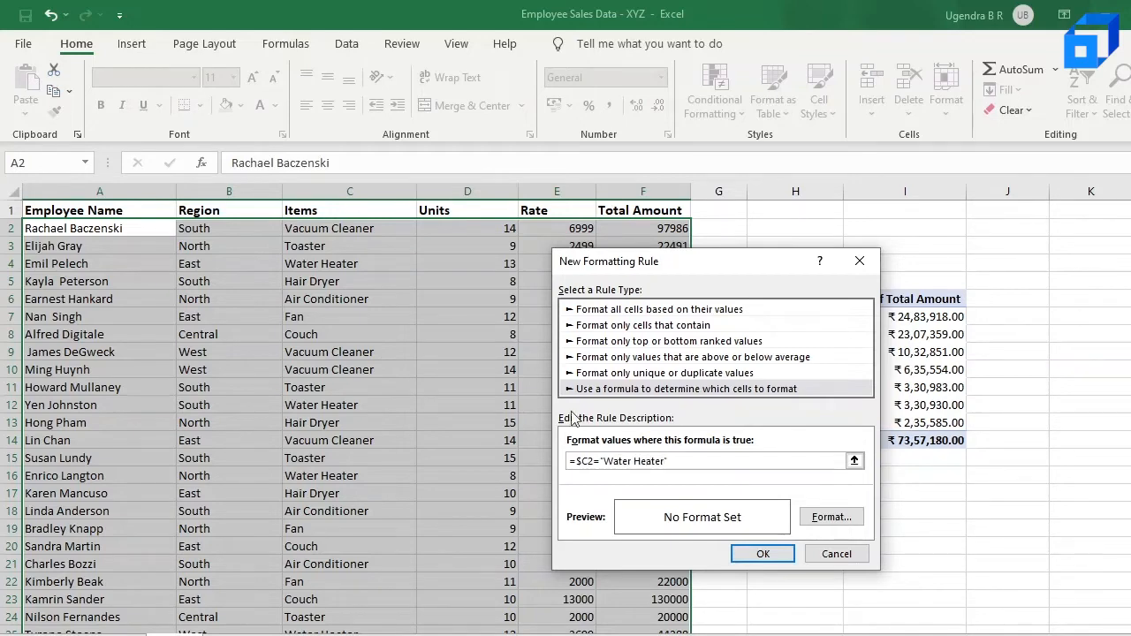
# Format the rule with a light red custom fill and bold font, then apply it
pyautogui.click(835, 518)
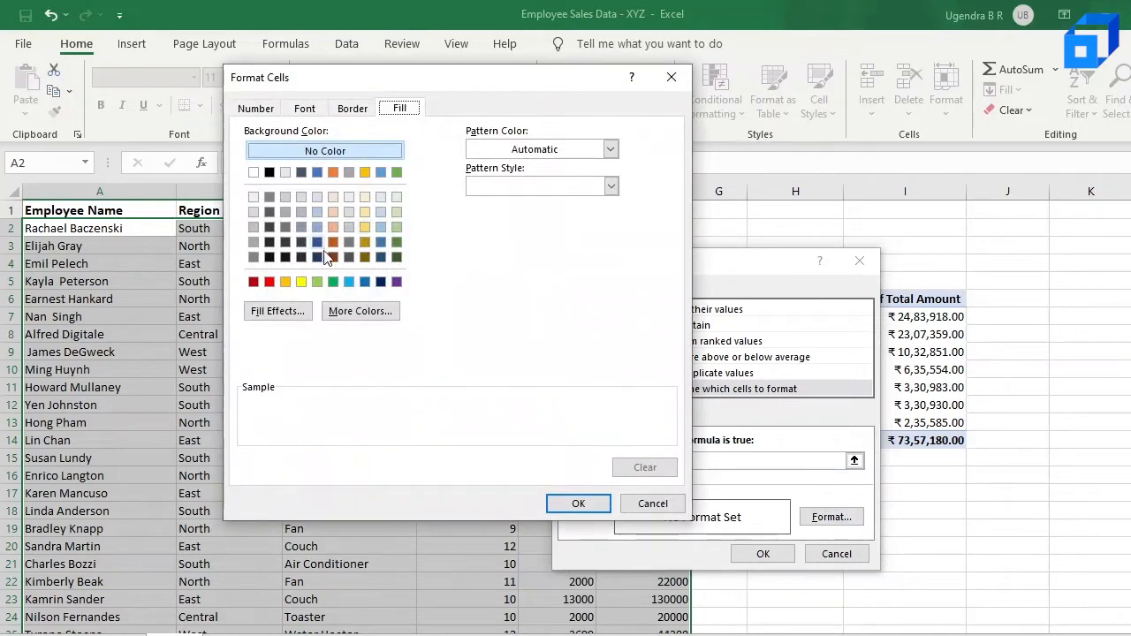
pyautogui.click(358, 312)
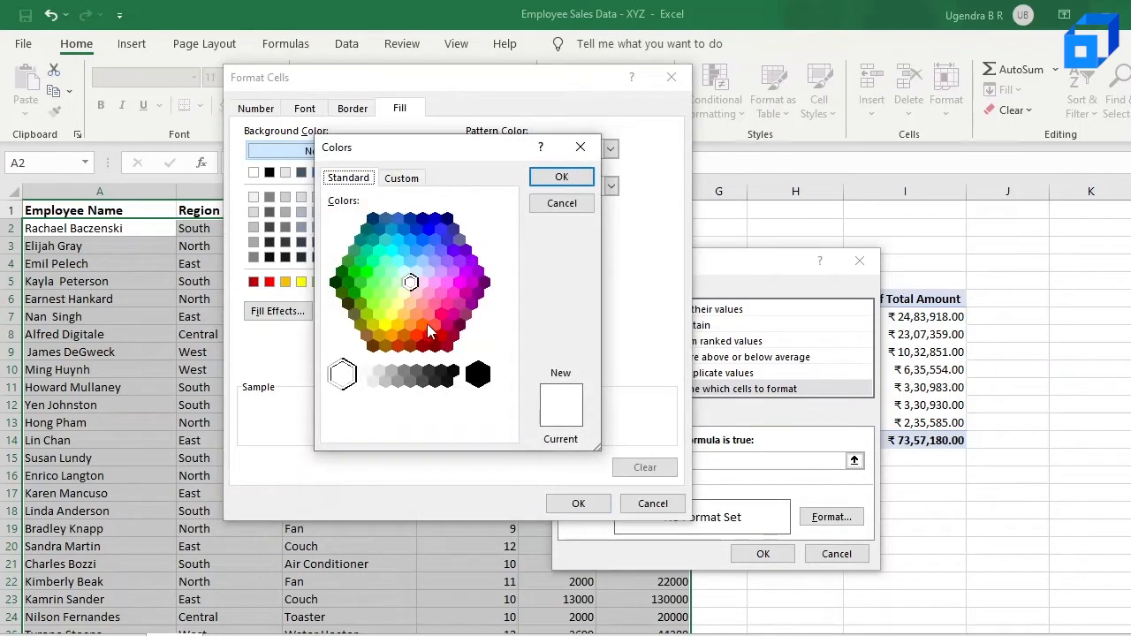
pyautogui.click(421, 323)
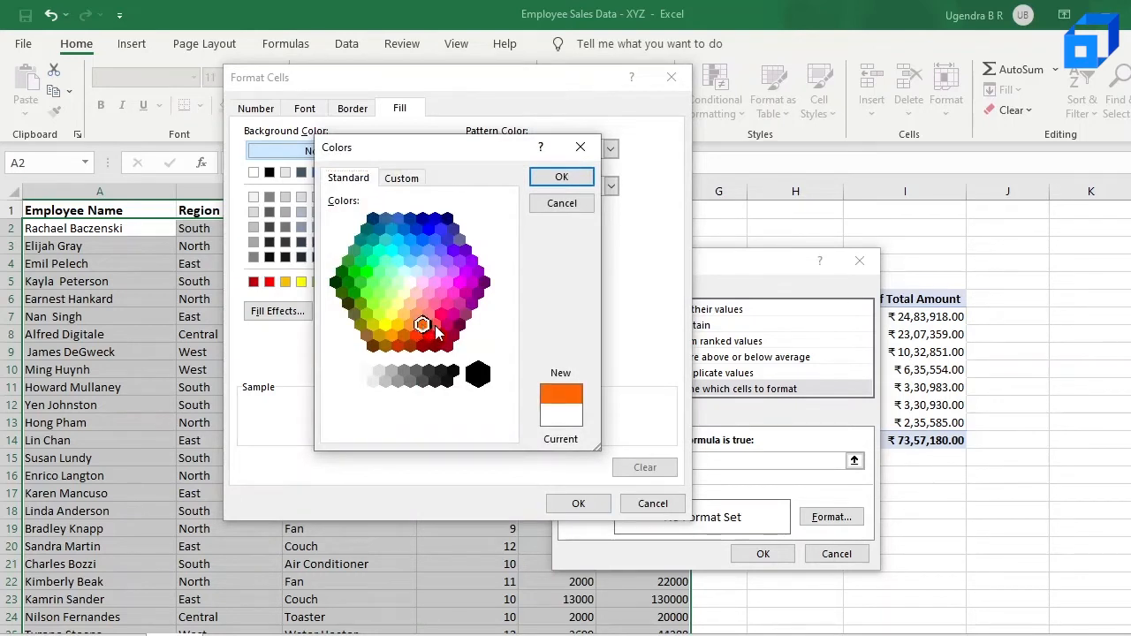
pyautogui.click(429, 335)
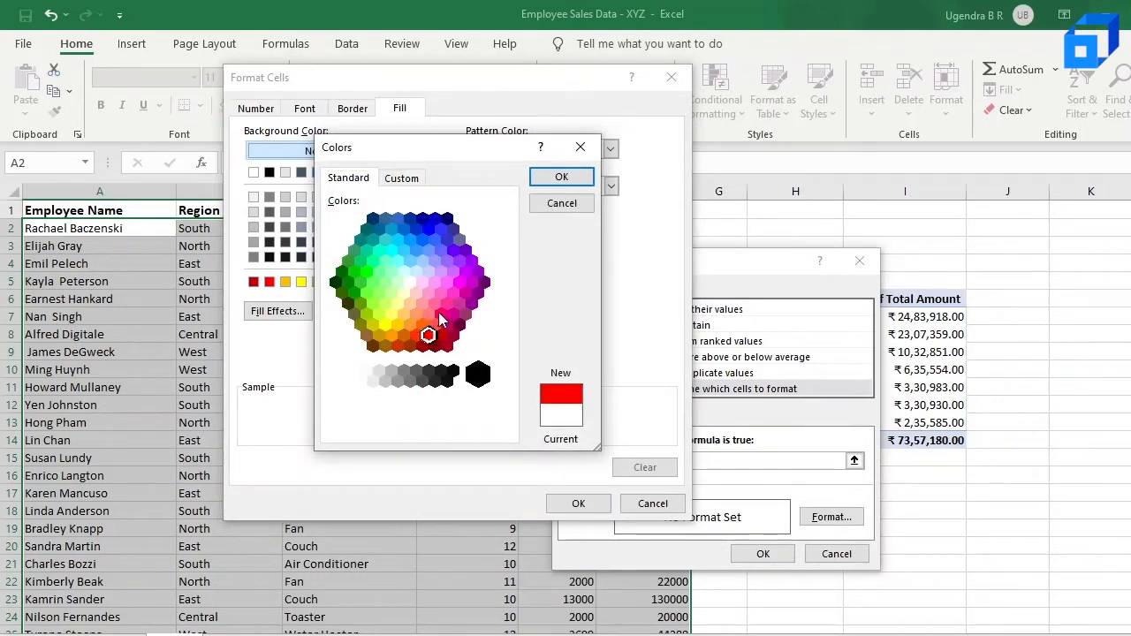
pyautogui.click(434, 324)
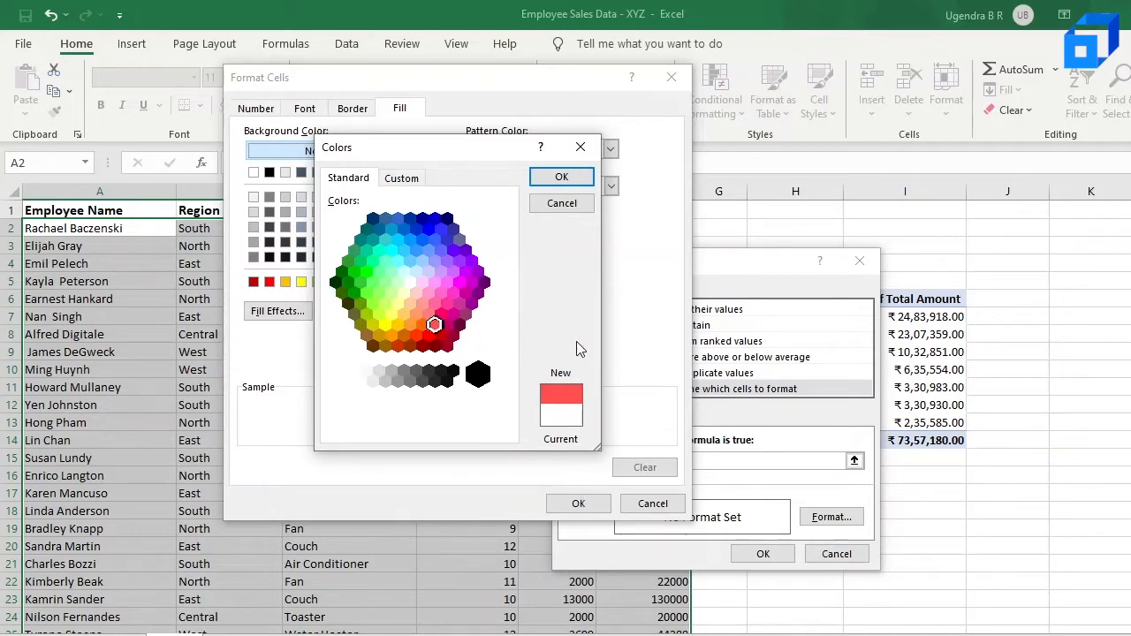
pyautogui.click(562, 177)
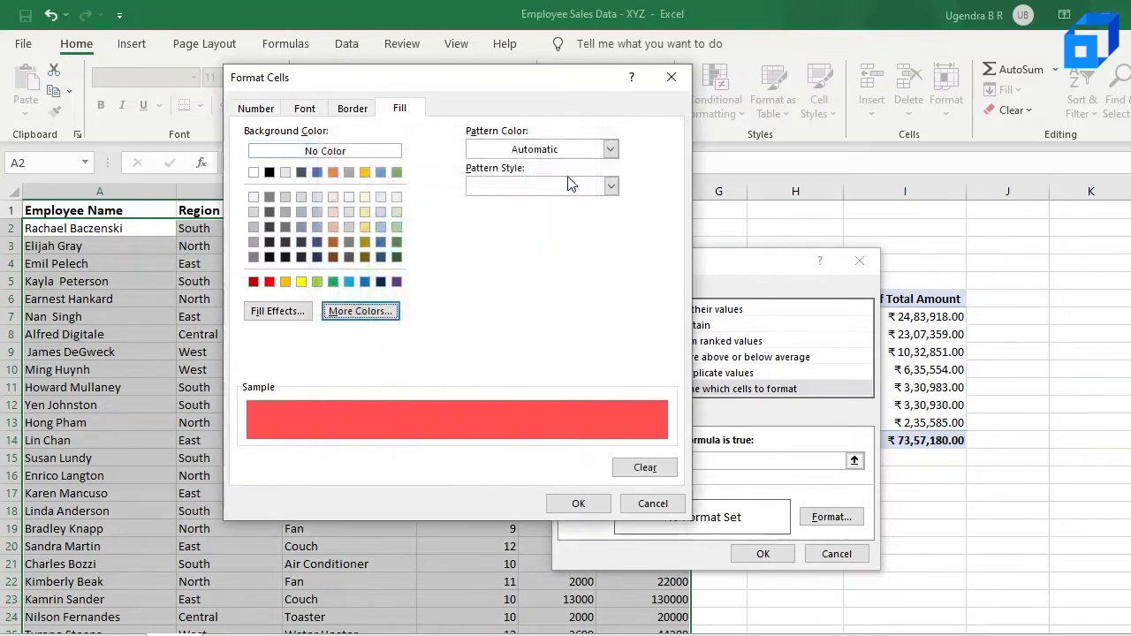
pyautogui.click(311, 108)
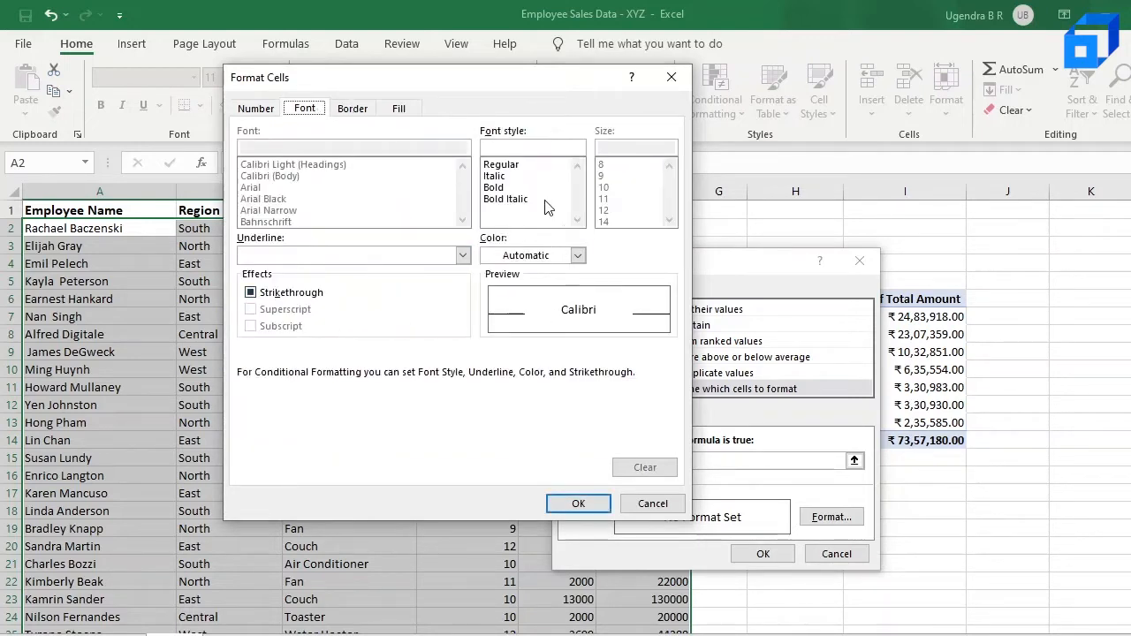
pyautogui.click(521, 188)
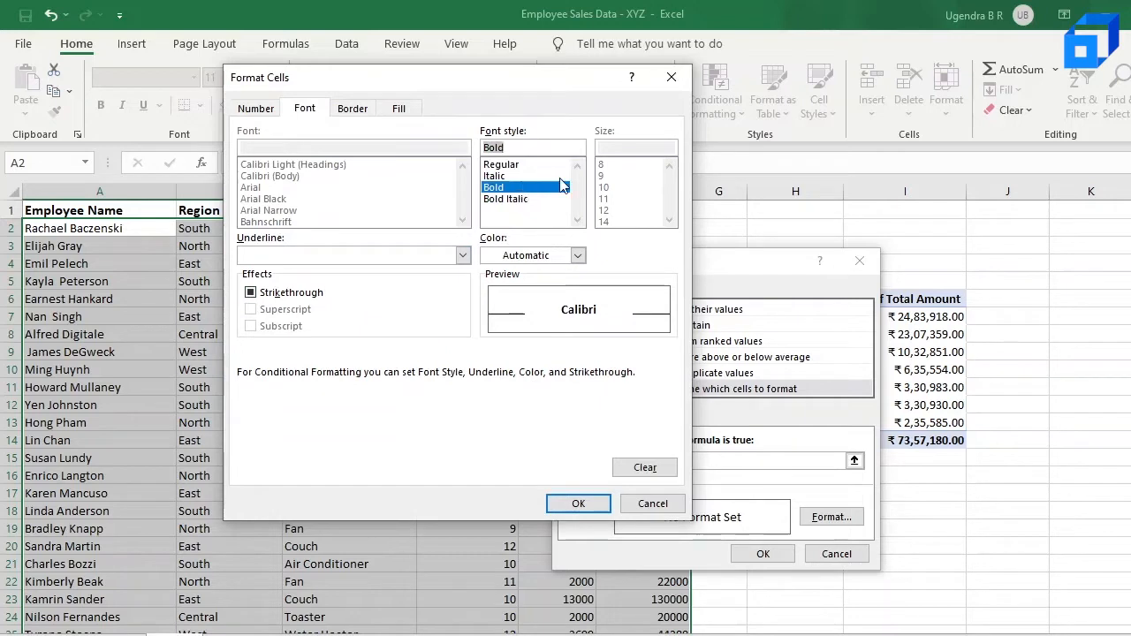
pyautogui.click(368, 110)
pyautogui.click(399, 109)
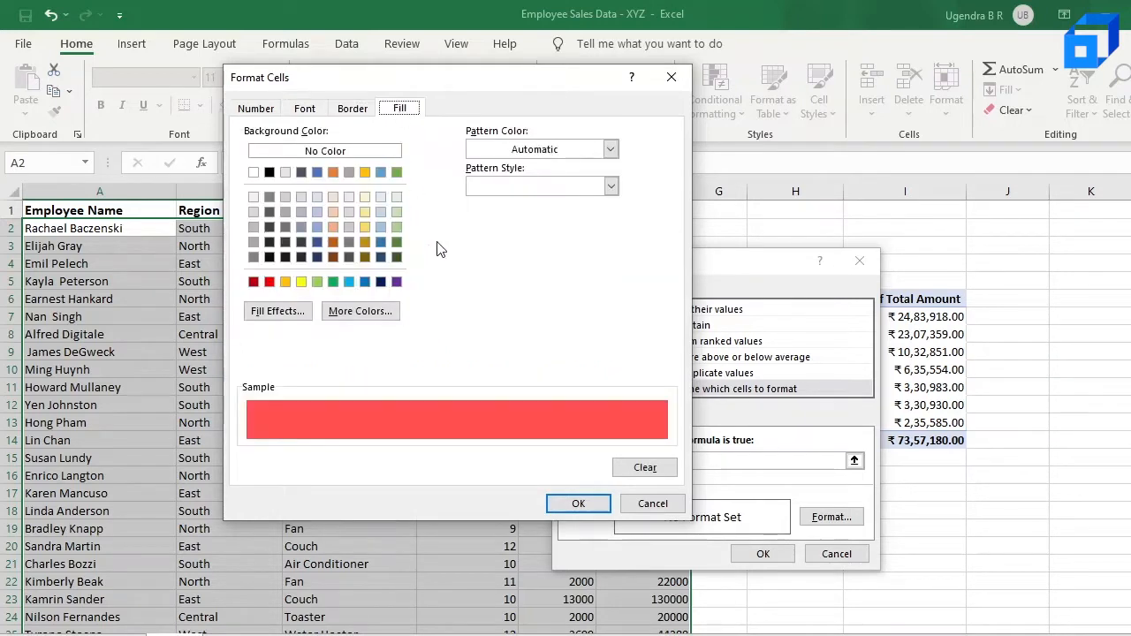
pyautogui.click(579, 504)
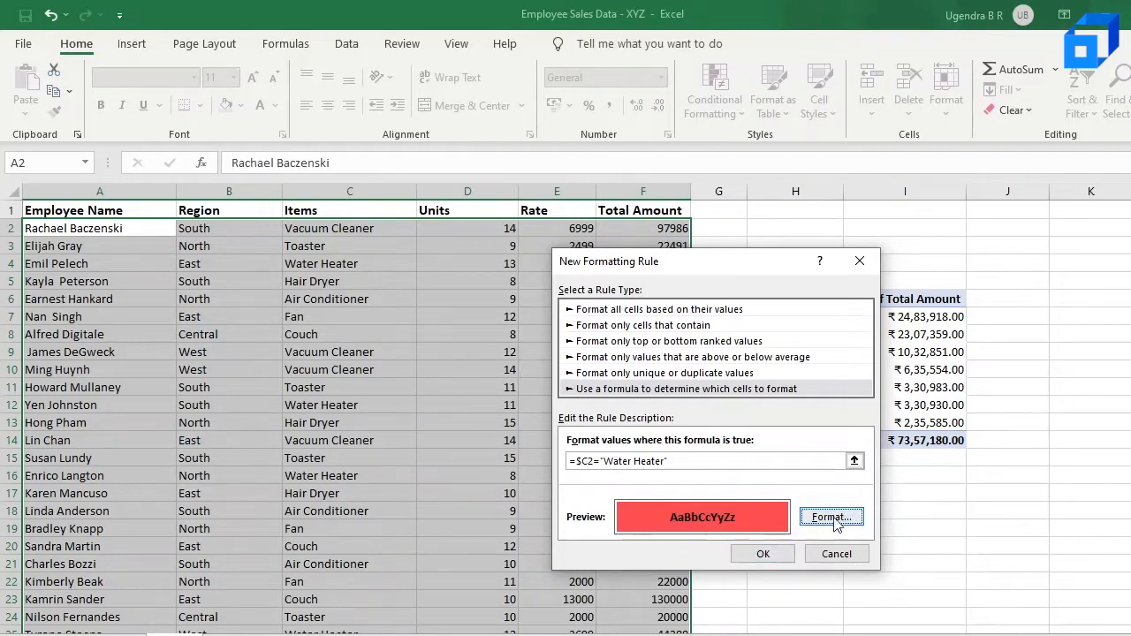
pyautogui.click(763, 554)
# Clear conditional formatting rules from the entire sheet
pyautogui.click(402, 457)
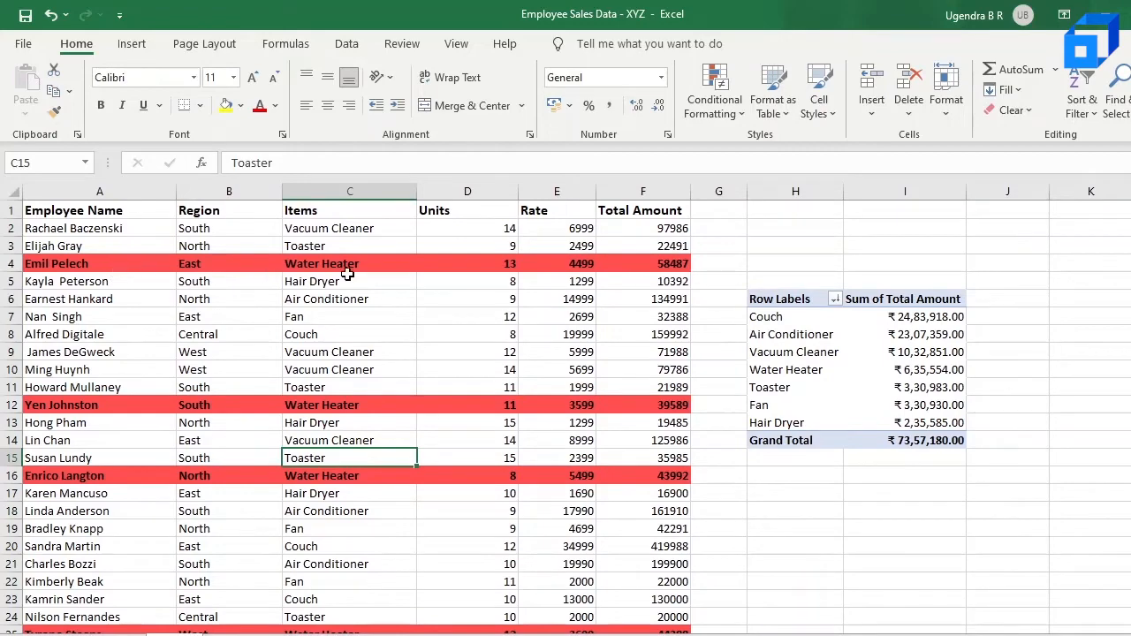
pyautogui.scroll(-4, 386, 354)
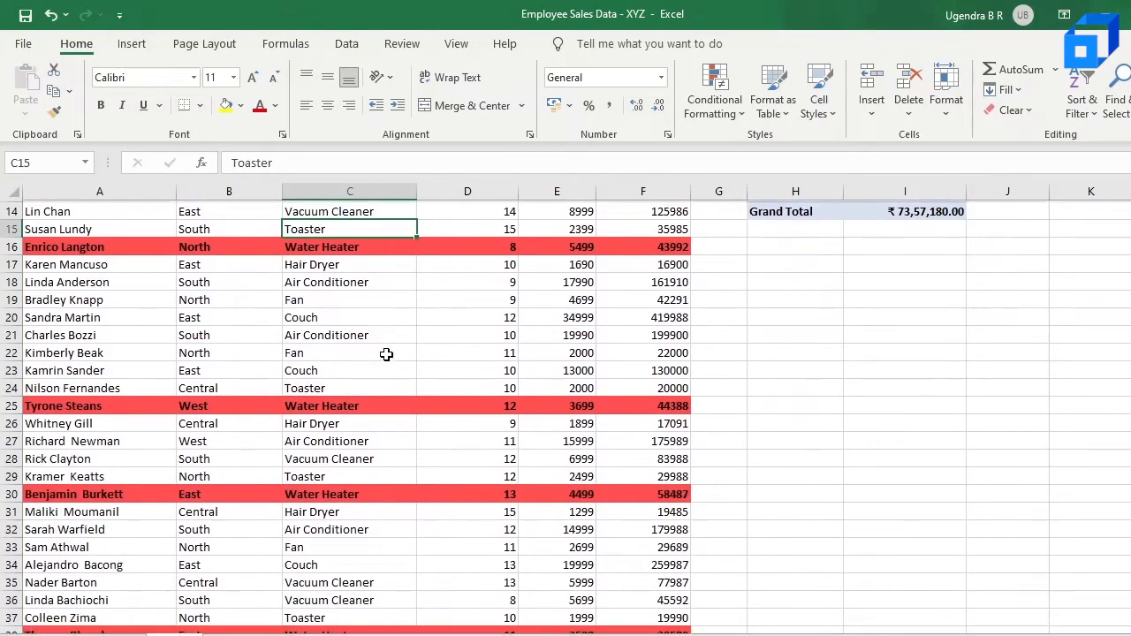
pyautogui.scroll(-10, 386, 355)
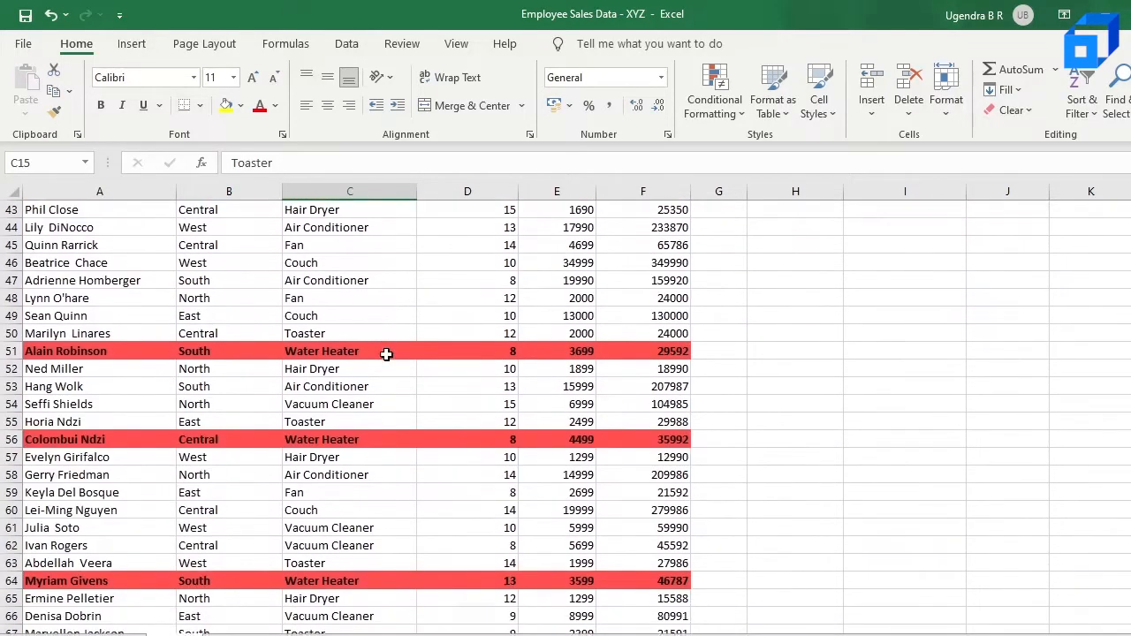
pyautogui.scroll(14, 387, 354)
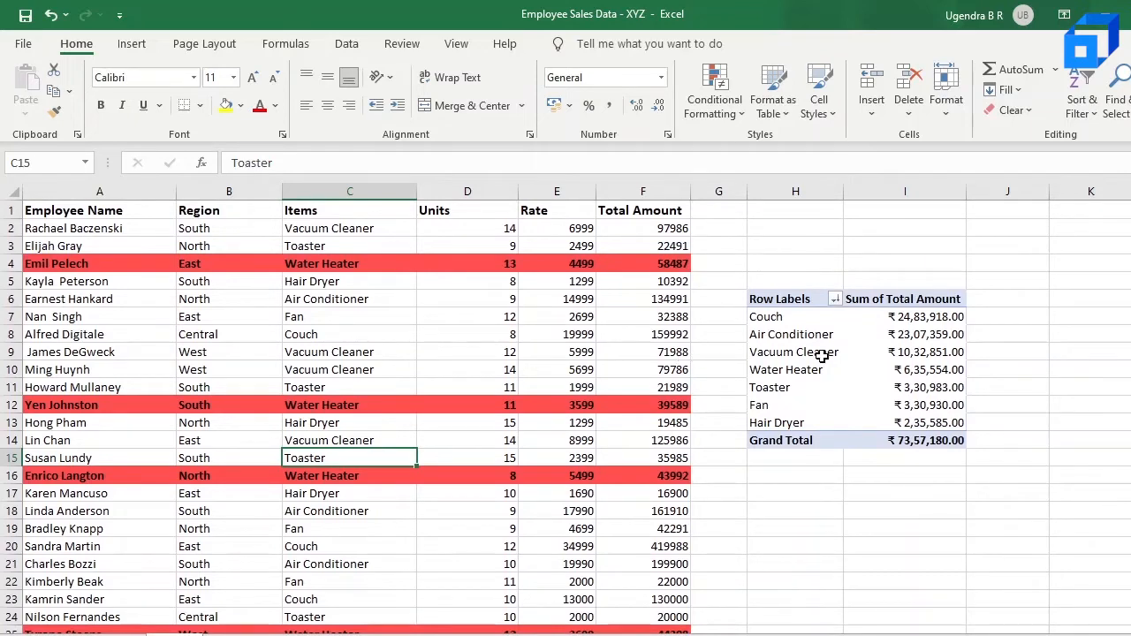
pyautogui.click(716, 93)
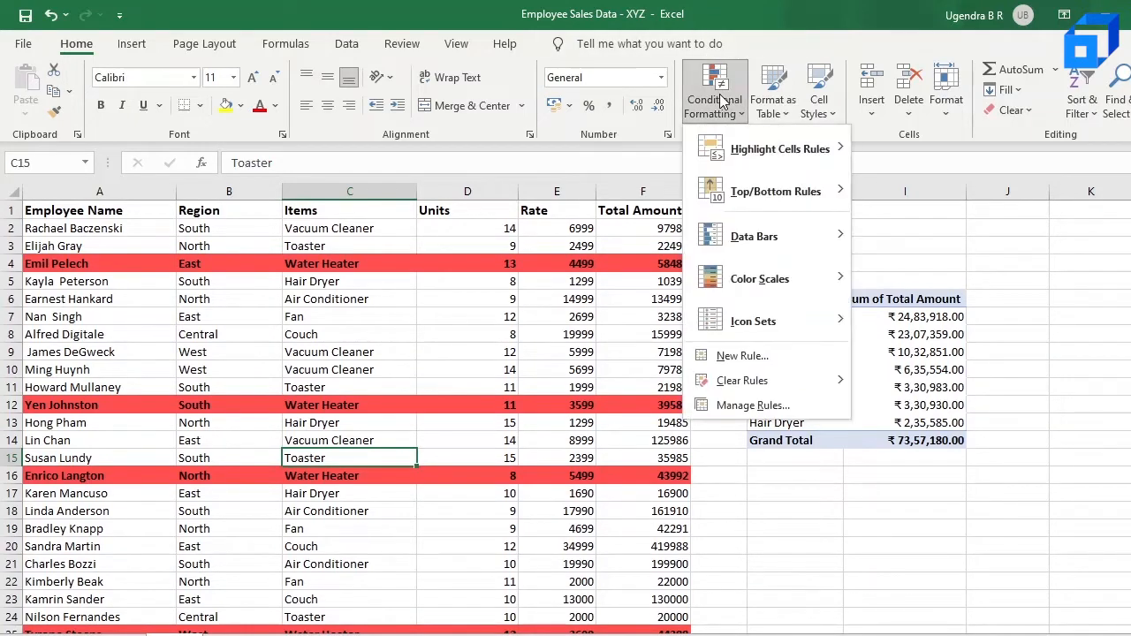
pyautogui.moveTo(741, 380)
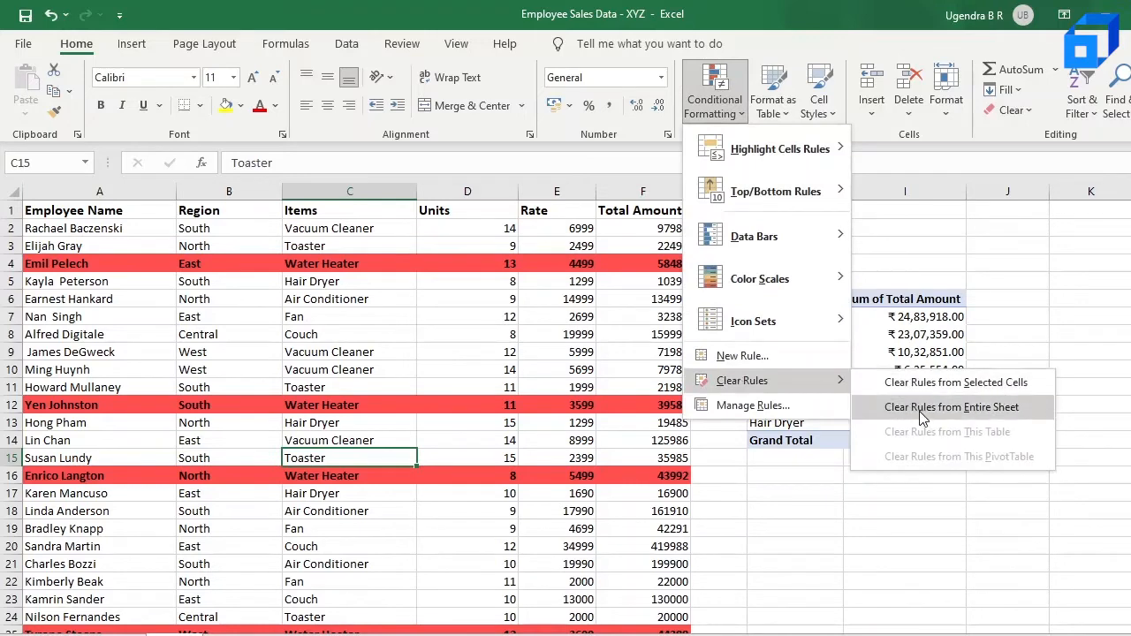
pyautogui.click(952, 407)
pyautogui.click(734, 105)
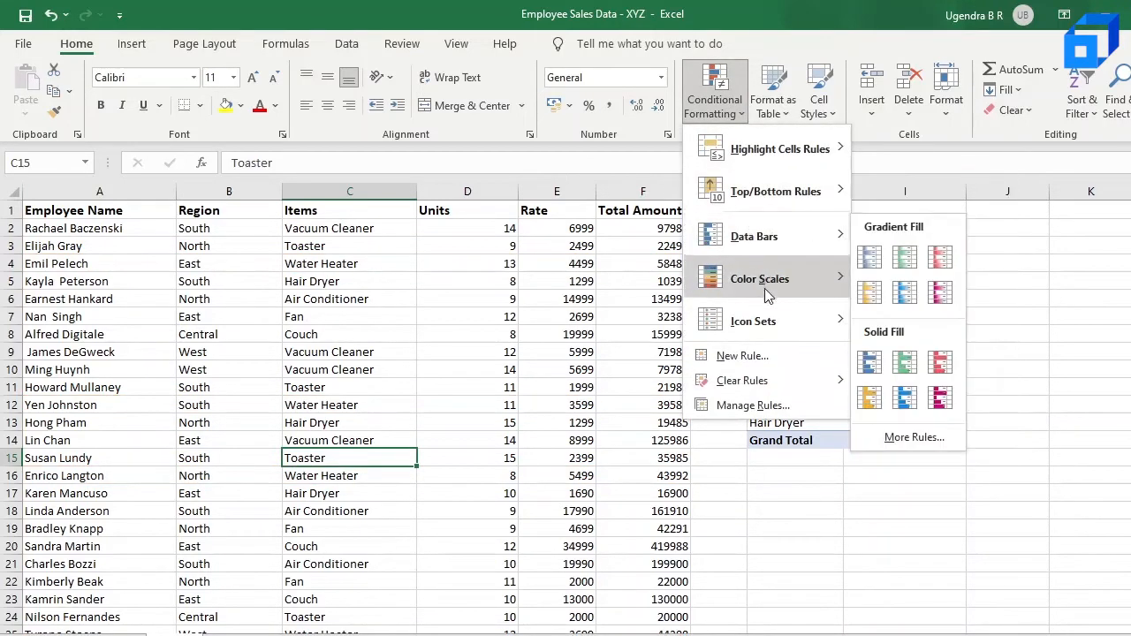
pyautogui.moveTo(774, 279)
pyautogui.moveTo(743, 237)
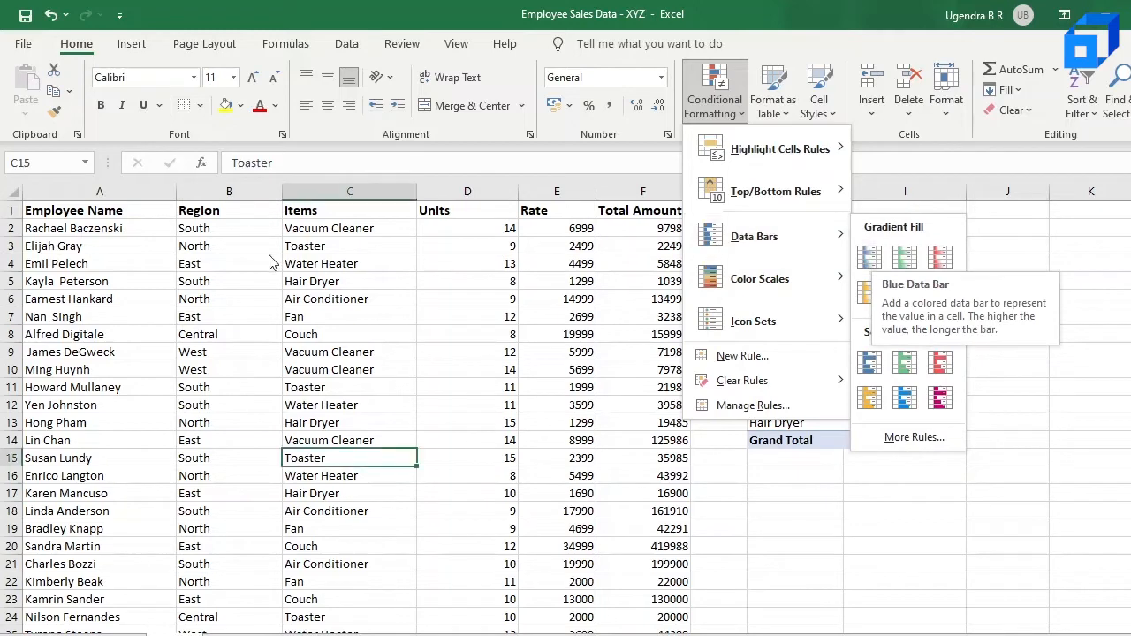
pyautogui.click(91, 221)
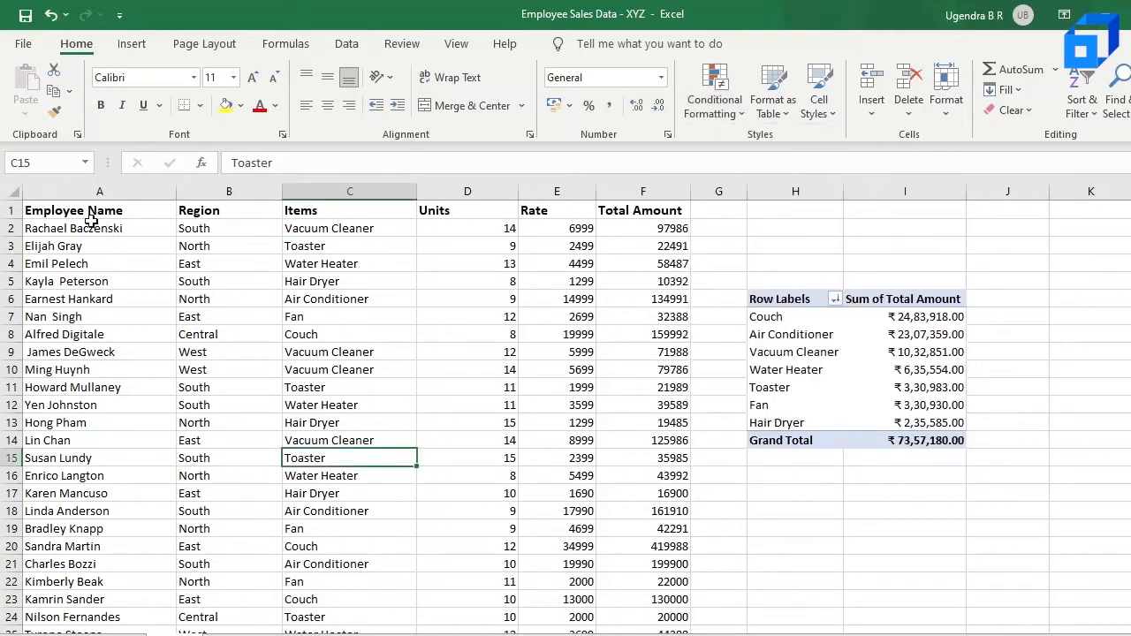
# Apply Blue gradient fill data bars to the Total Amount values F2:F86
pyautogui.moveTo(50, 228); pyautogui.dragTo(673, 584)
pyautogui.click(647, 283)
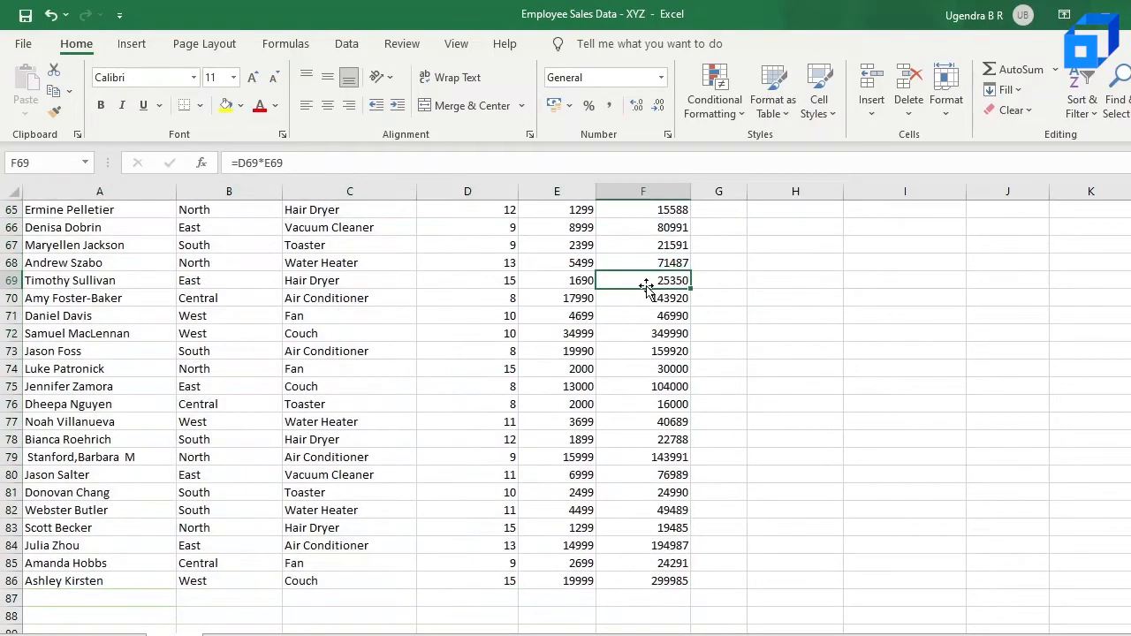
pyautogui.scroll(11, 647, 288)
pyautogui.scroll(10, 645, 265)
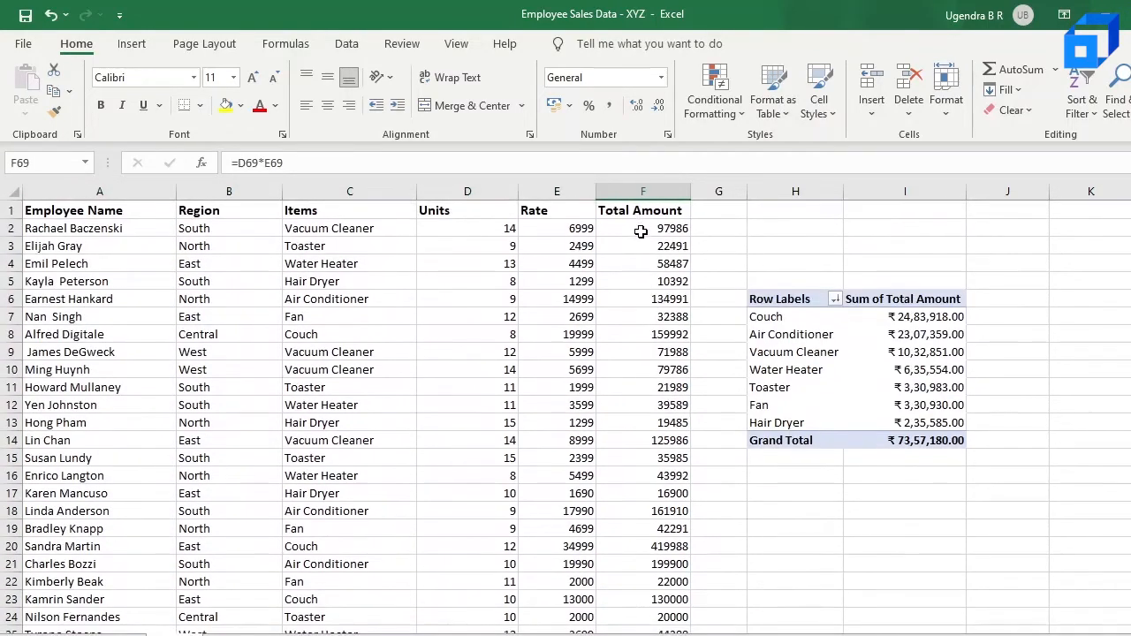
pyautogui.moveTo(639, 226); pyautogui.dragTo(688, 608)
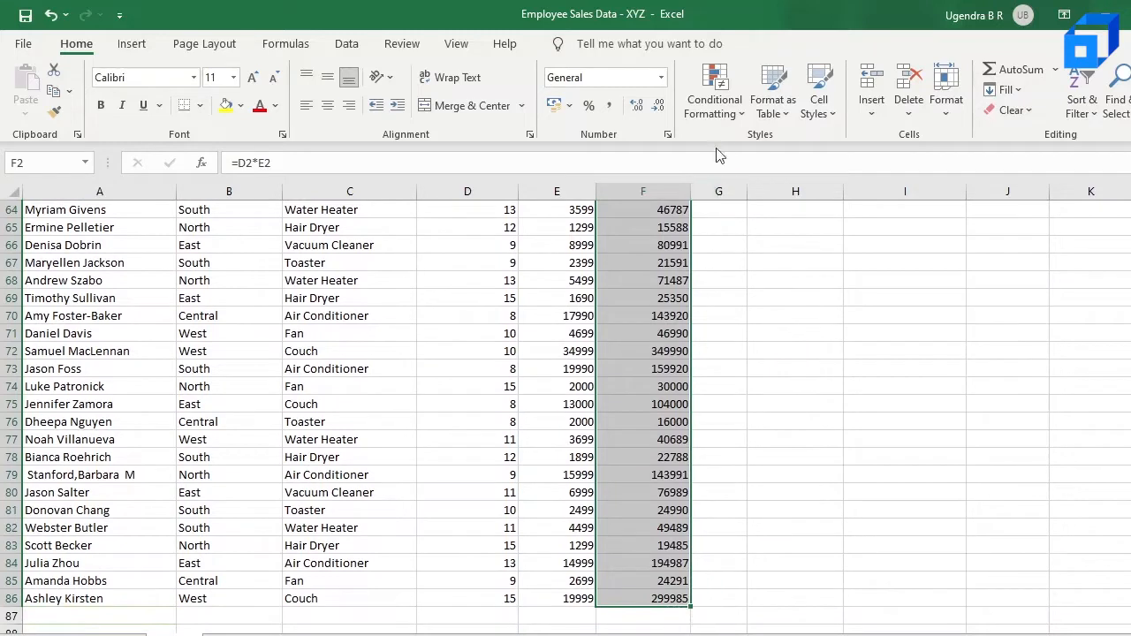
pyautogui.click(721, 113)
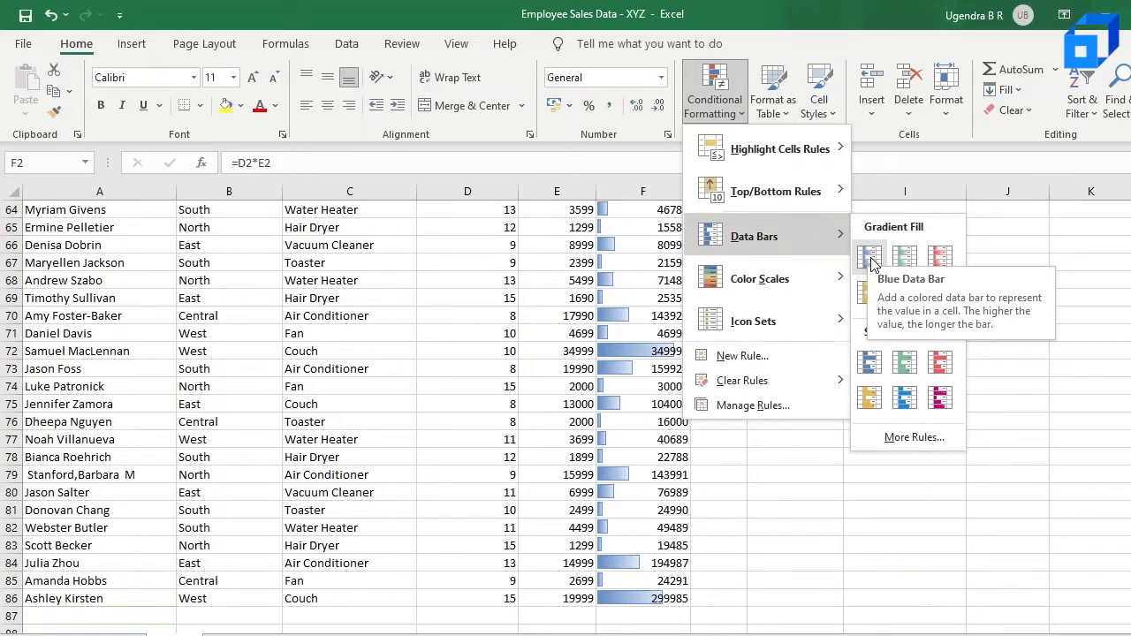
pyautogui.click(871, 262)
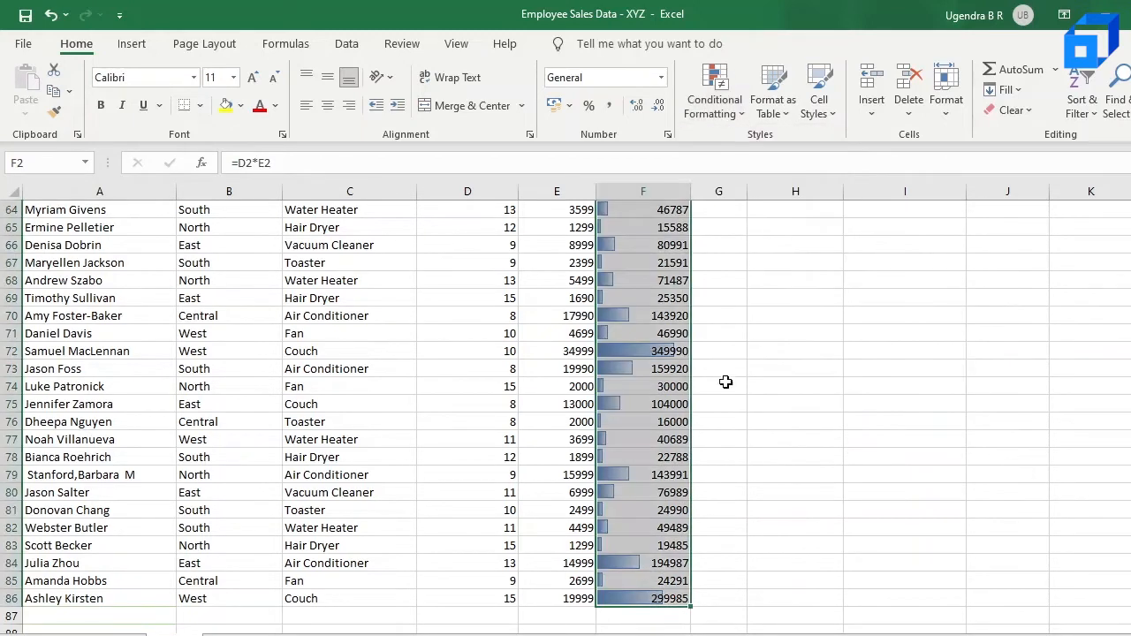
# Review the data bars across the Total Amount column
pyautogui.click(643, 487)
pyautogui.scroll(7, 644, 486)
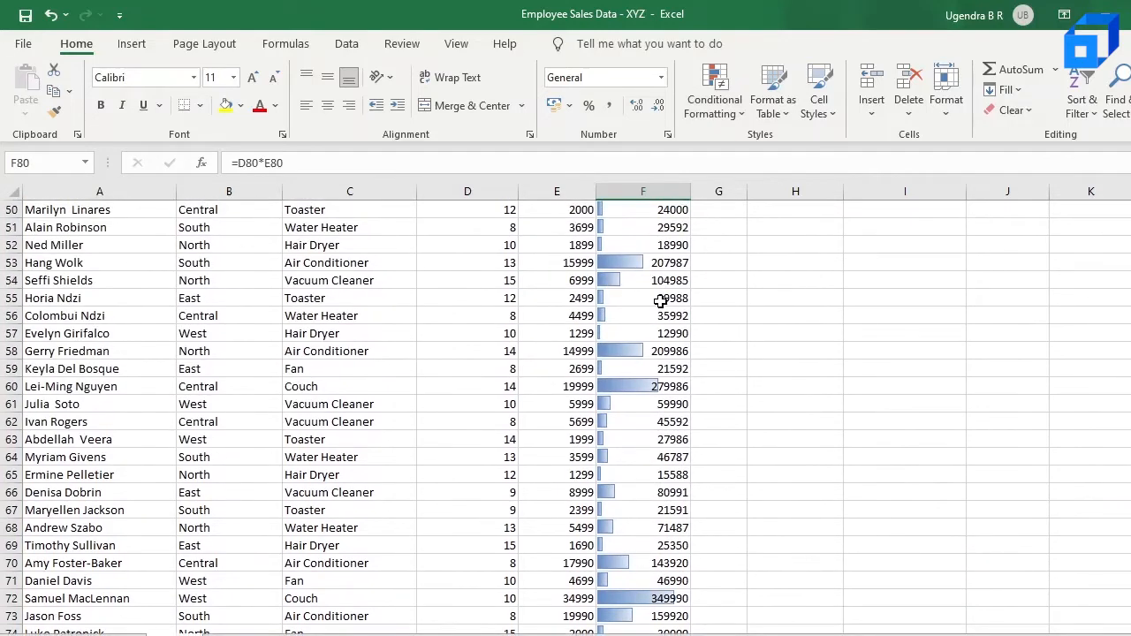
pyautogui.scroll(2, 661, 302)
pyautogui.scroll(12, 661, 302)
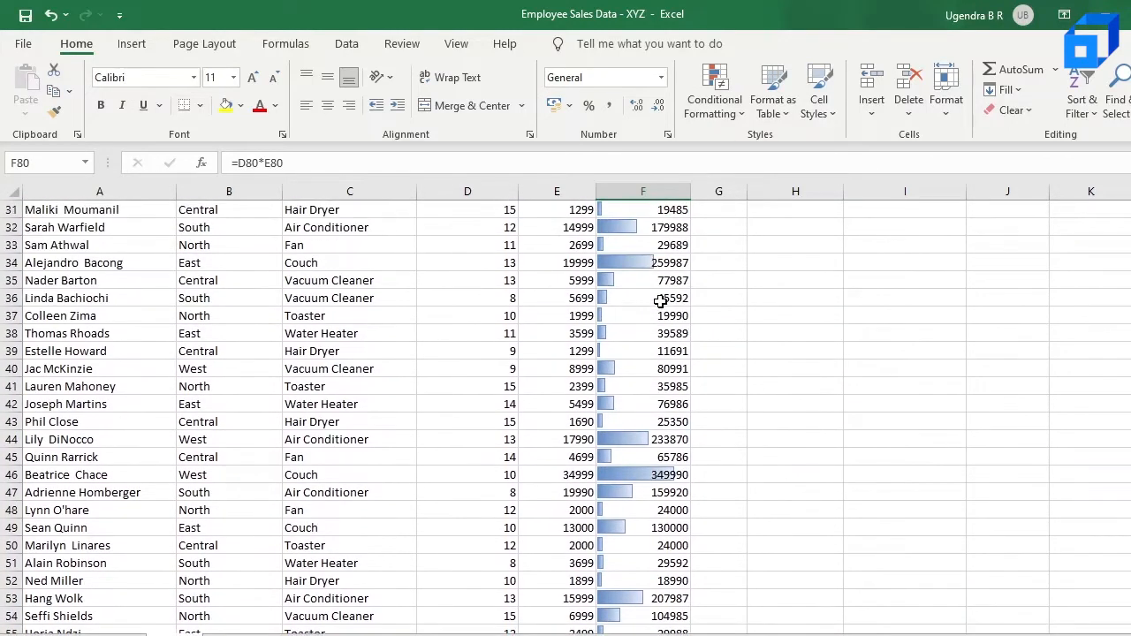
pyautogui.scroll(1, 661, 302)
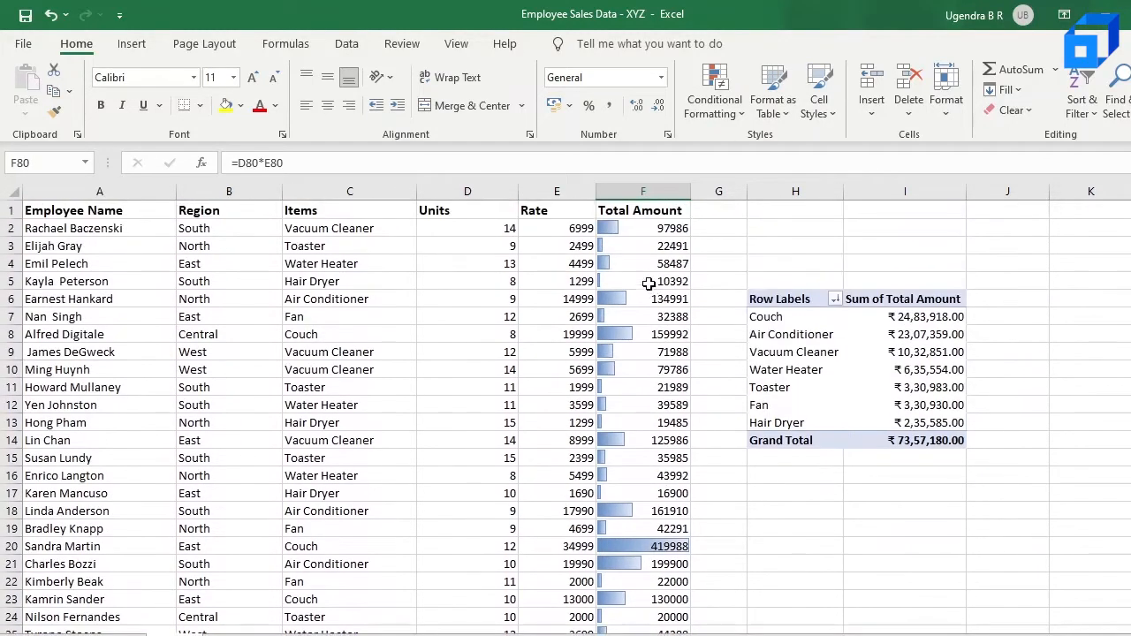
pyautogui.click(652, 550)
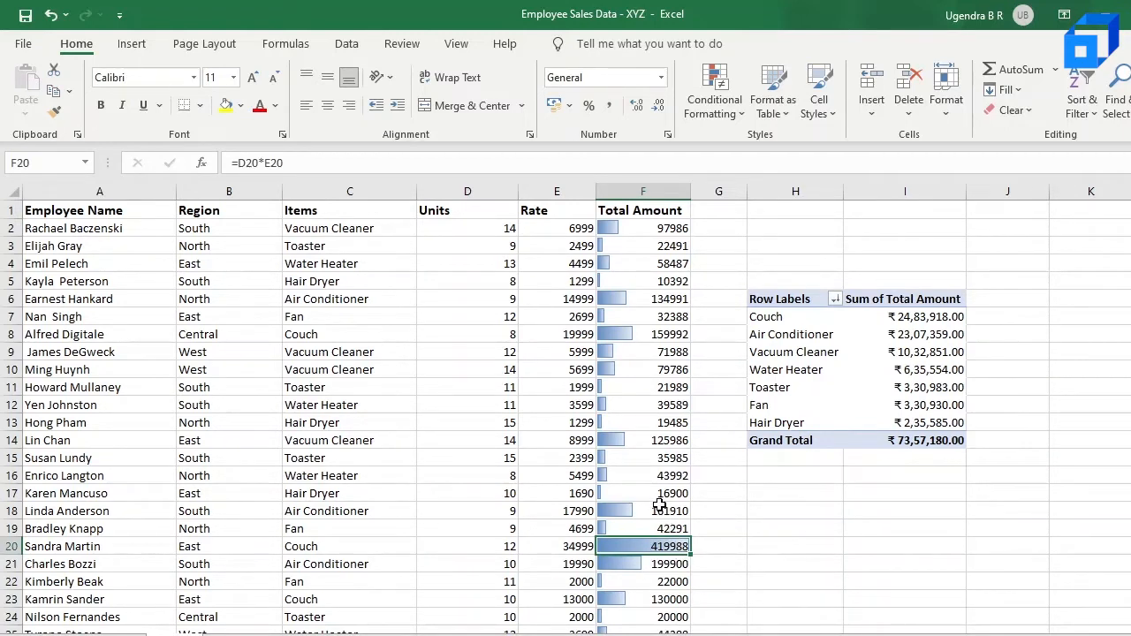
# Inspect the data bars around the largest Total Amount values in the column
pyautogui.scroll(-1, 659, 525)
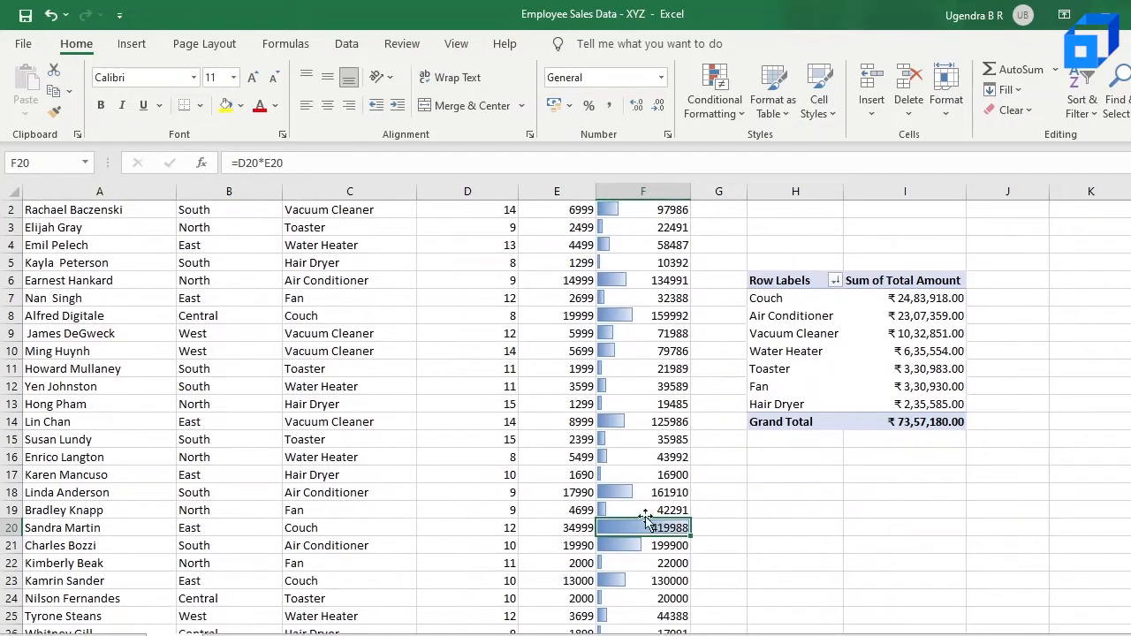
pyautogui.click(601, 511)
pyautogui.click(622, 527)
pyautogui.scroll(1, 639, 411)
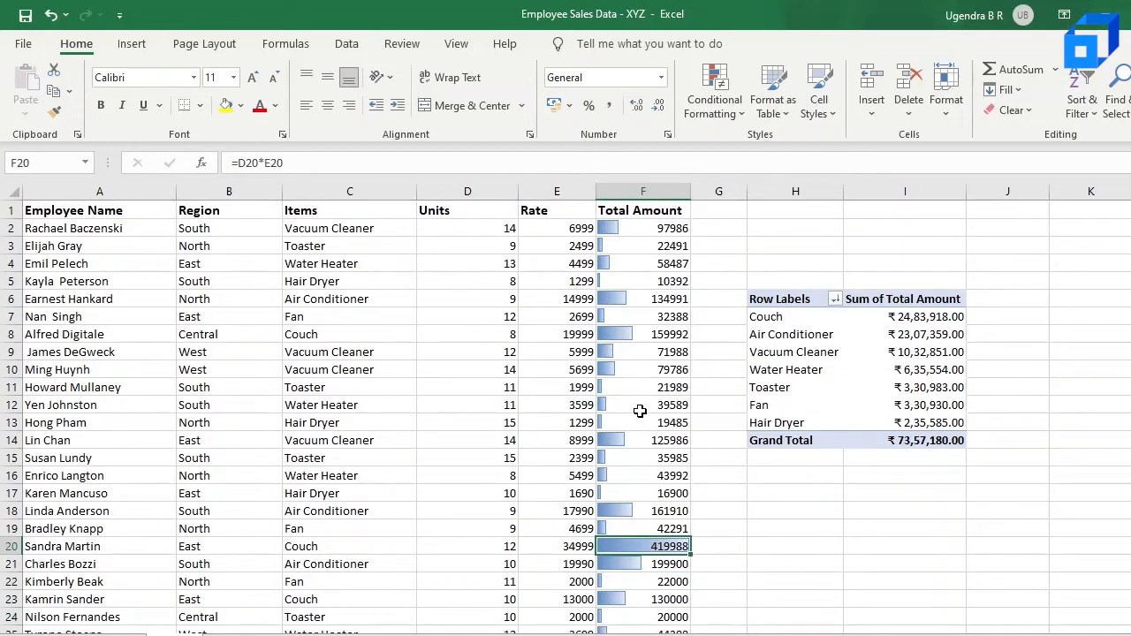
pyautogui.scroll(-5, 640, 411)
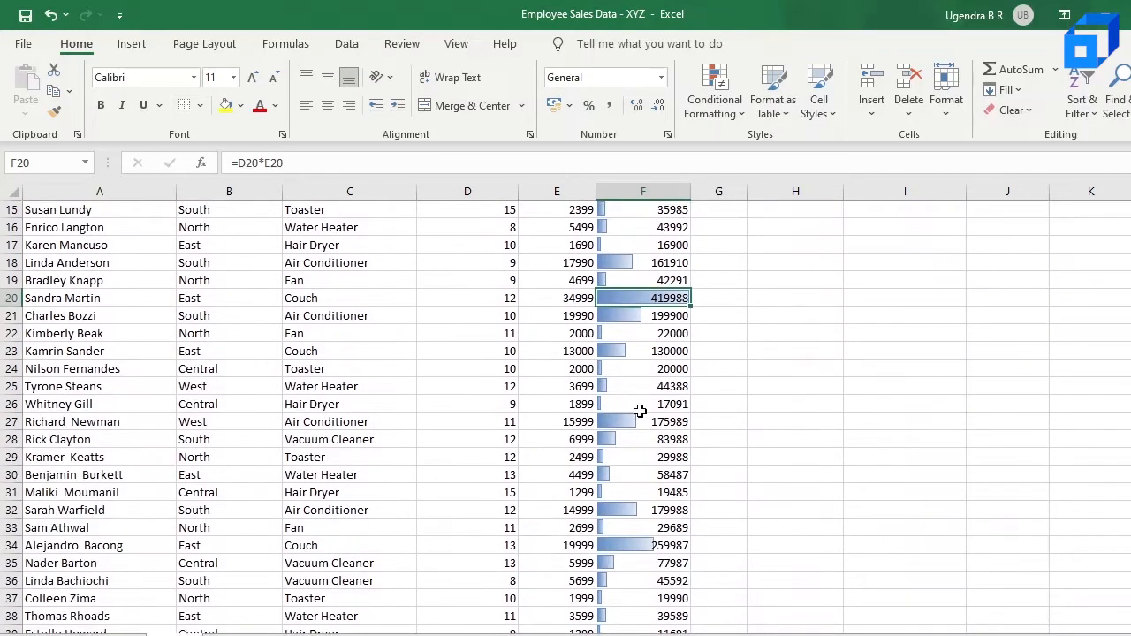
pyautogui.scroll(5, 640, 411)
pyautogui.click(716, 104)
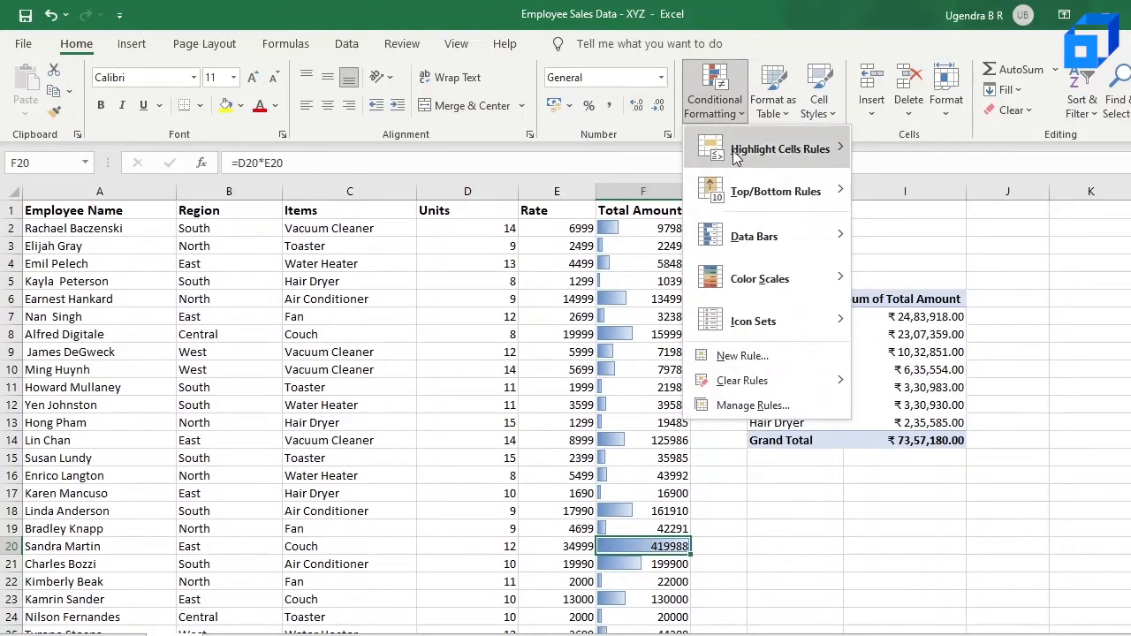
pyautogui.moveTo(749, 284)
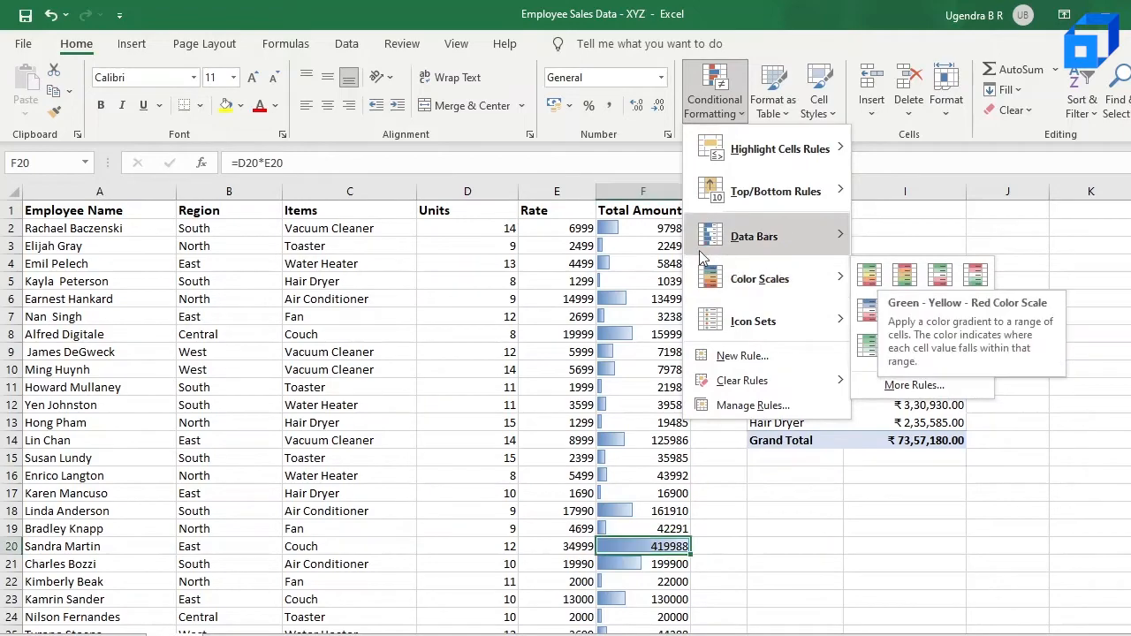
pyautogui.click(647, 229)
# Select the Total Amount column F1:F86 and clear its conditional formatting rules
pyautogui.moveTo(646, 210); pyautogui.dragTo(654, 550)
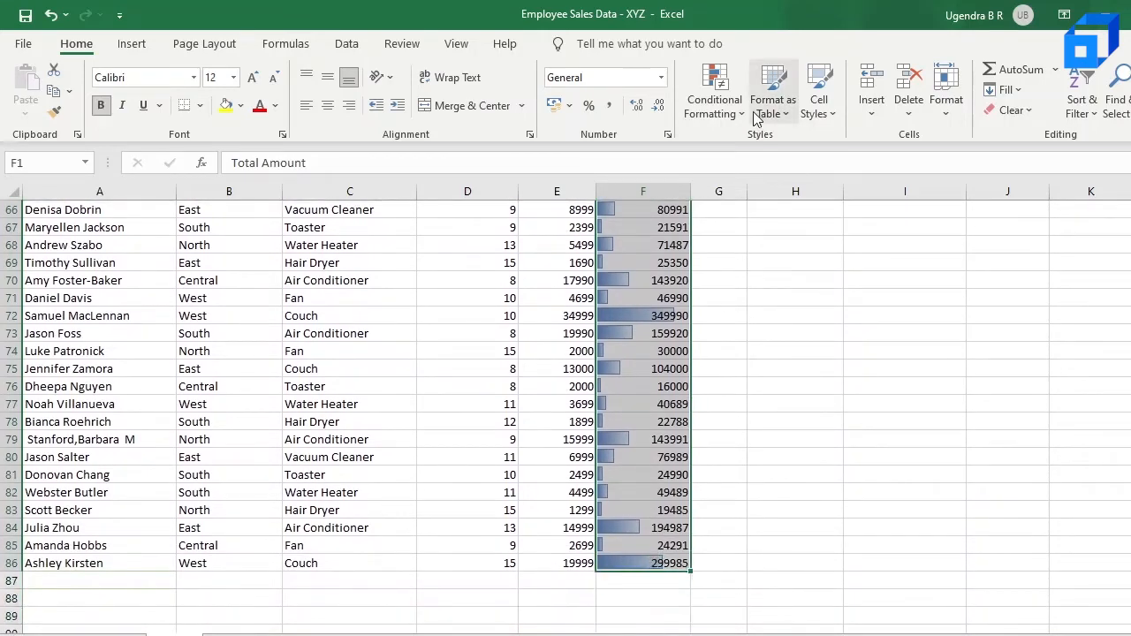
pyautogui.click(717, 105)
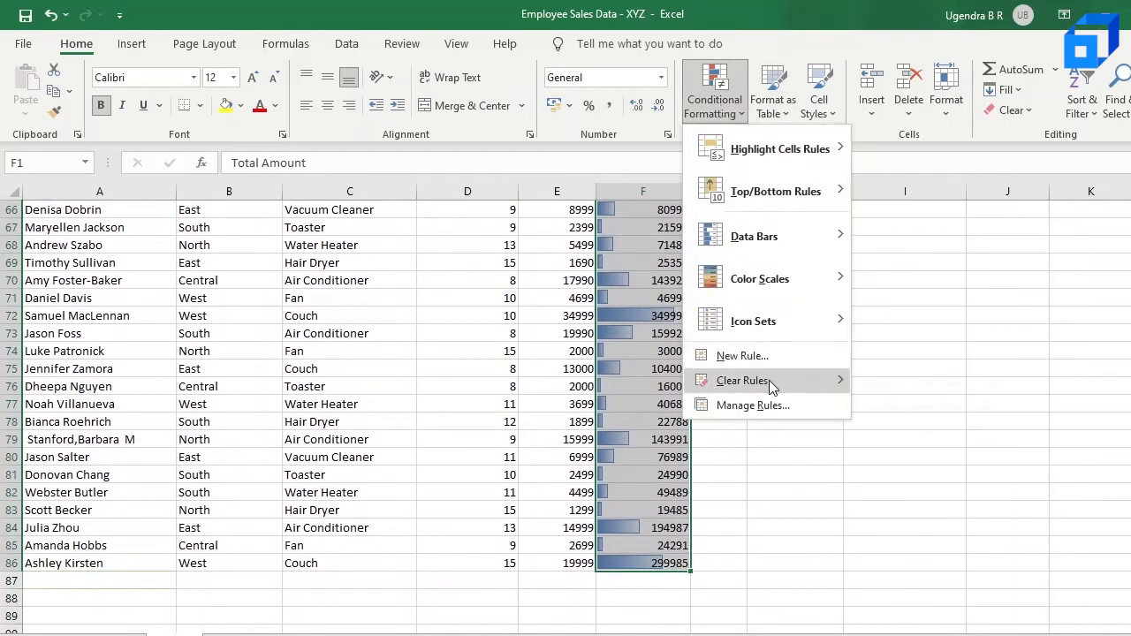
pyautogui.moveTo(769, 380)
pyautogui.click(930, 386)
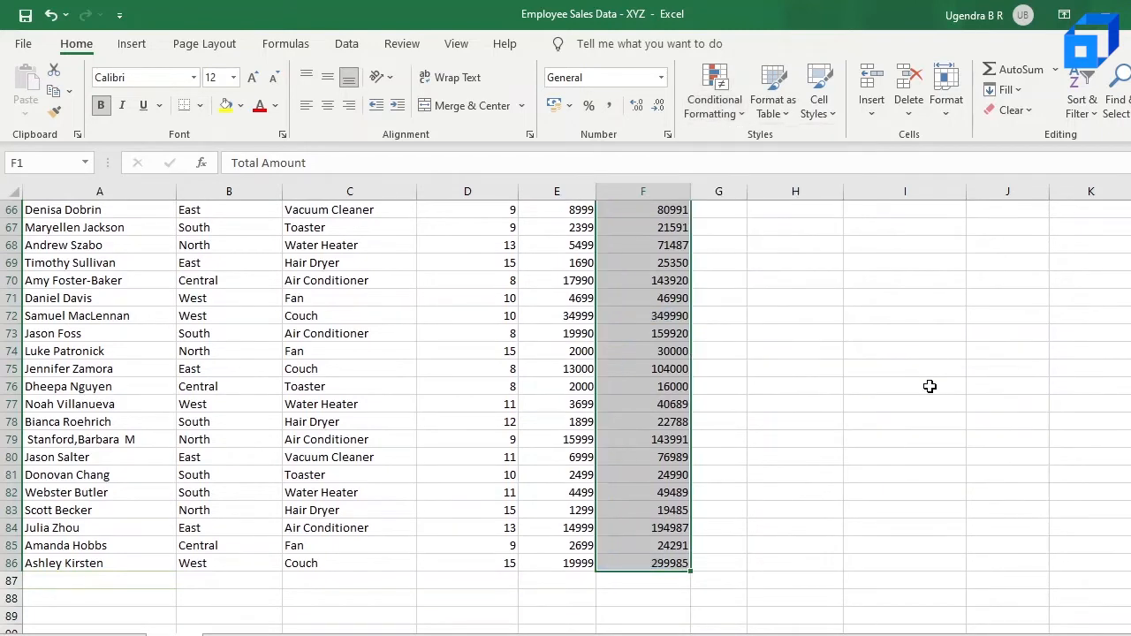
# Apply the Green - Yellow - Red color scale to the Total Amount values
pyautogui.click(720, 95)
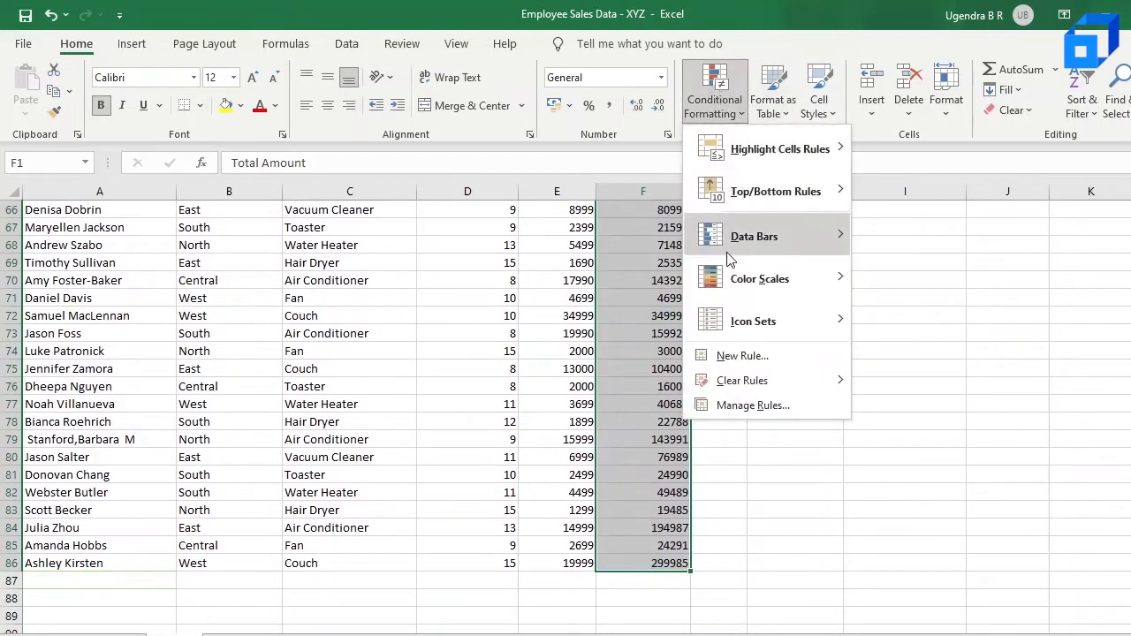
pyautogui.moveTo(750, 381)
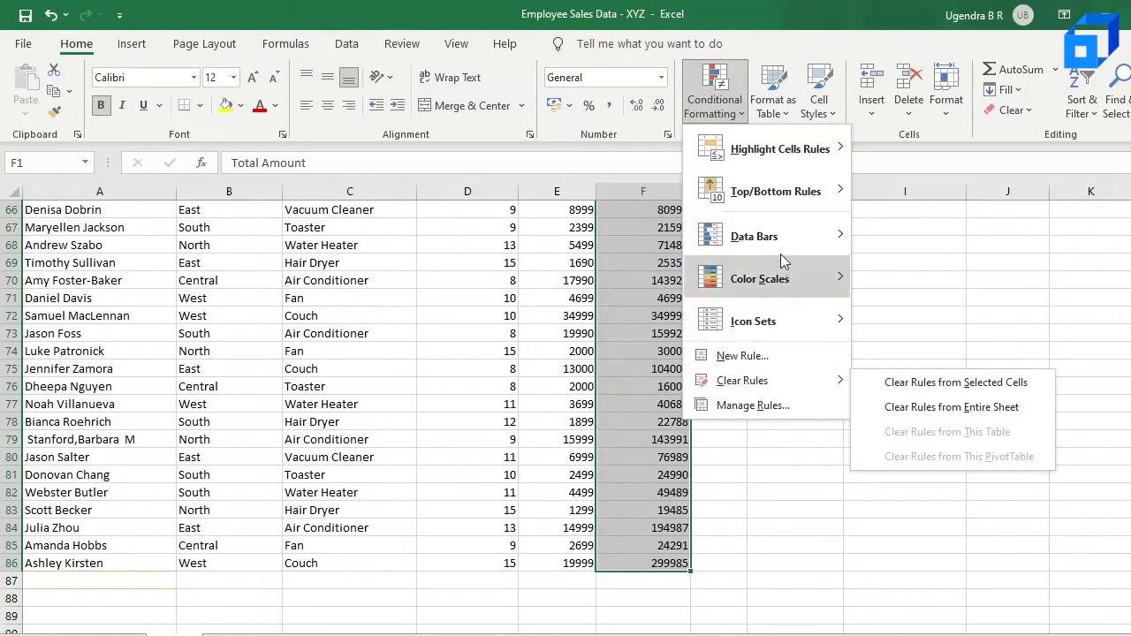
pyautogui.moveTo(778, 277)
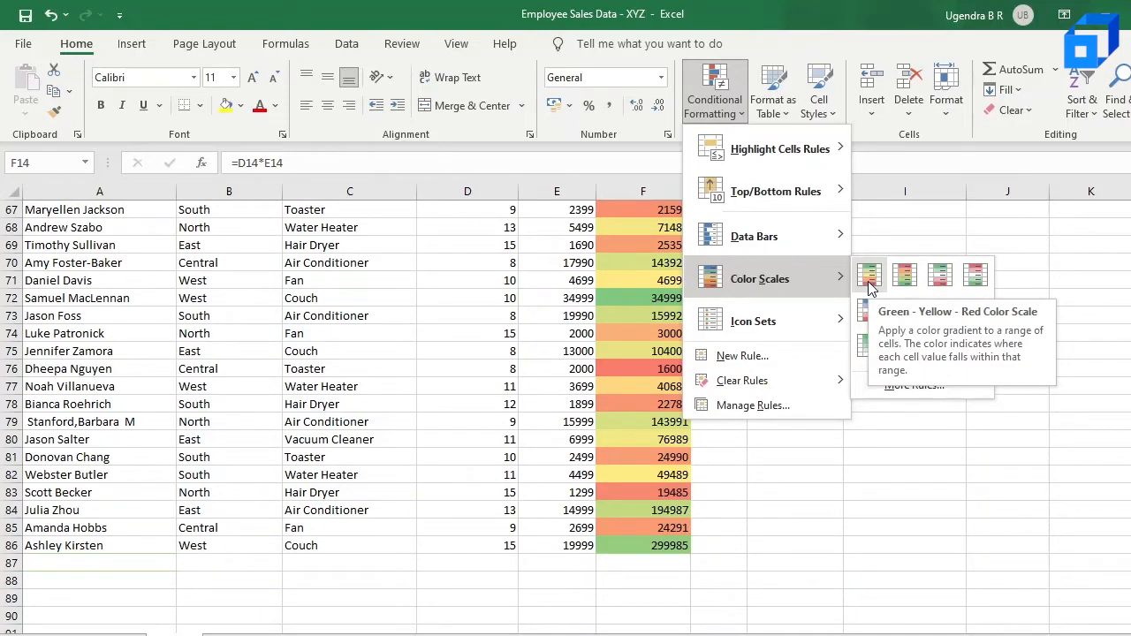
pyautogui.click(645, 439)
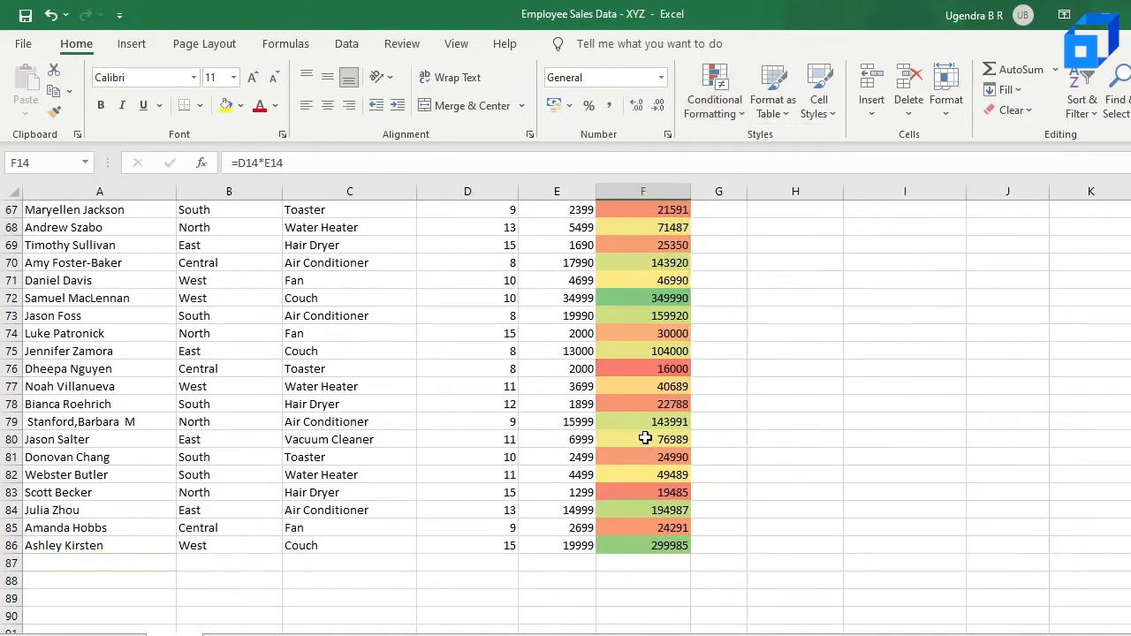
# Review the color scale shading across the Total Amount column
pyautogui.scroll(13, 645, 439)
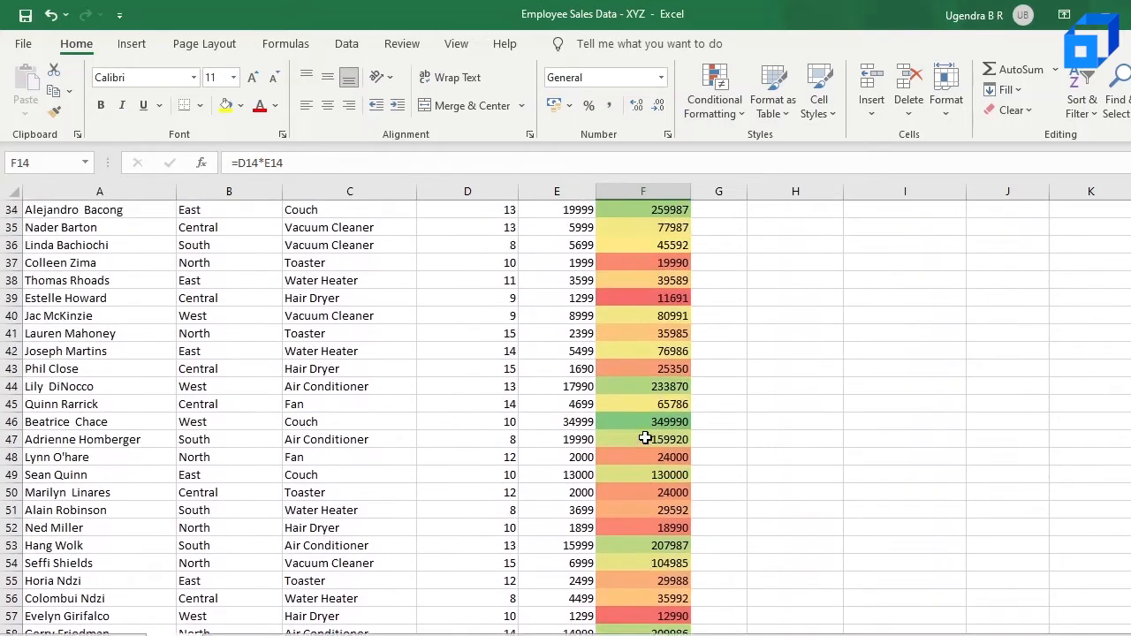
pyautogui.scroll(6, 645, 438)
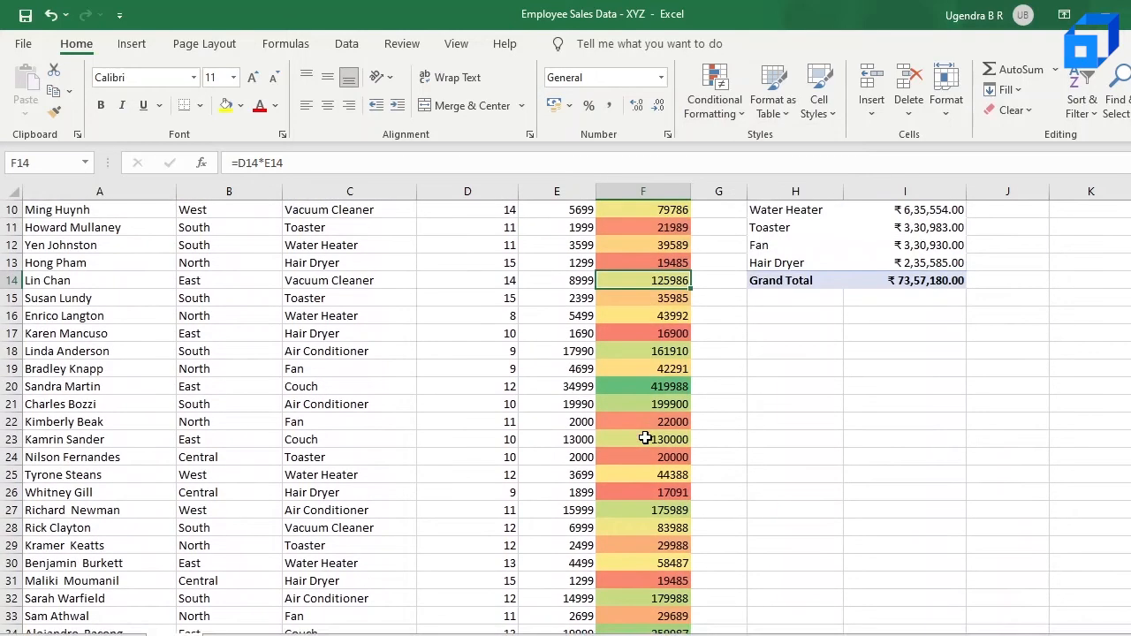
pyautogui.click(660, 391)
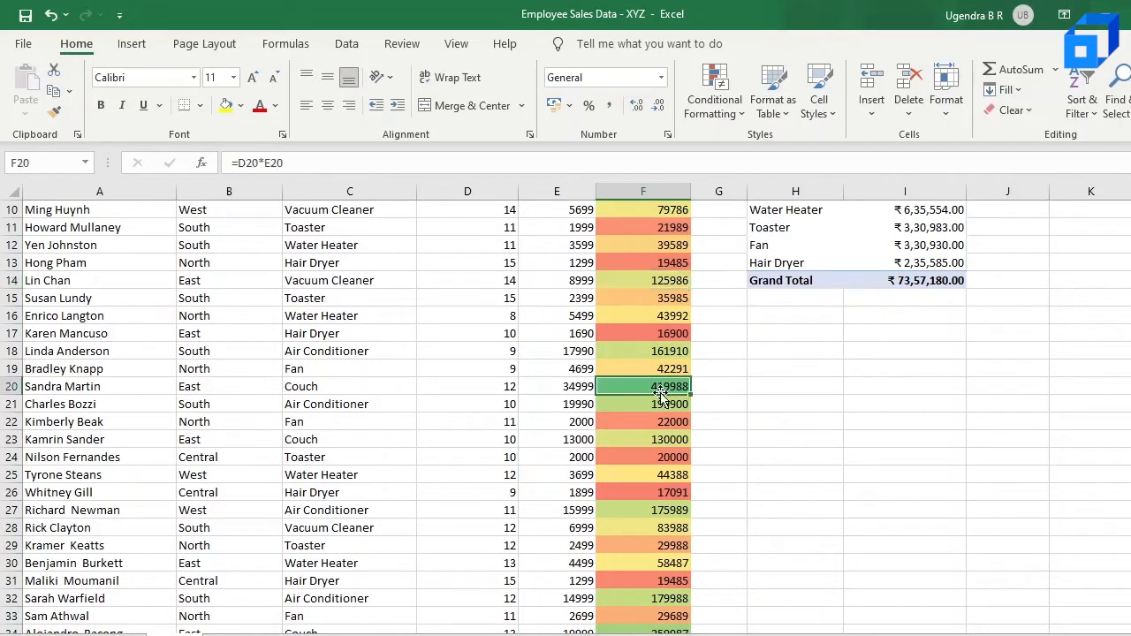
pyautogui.click(666, 337)
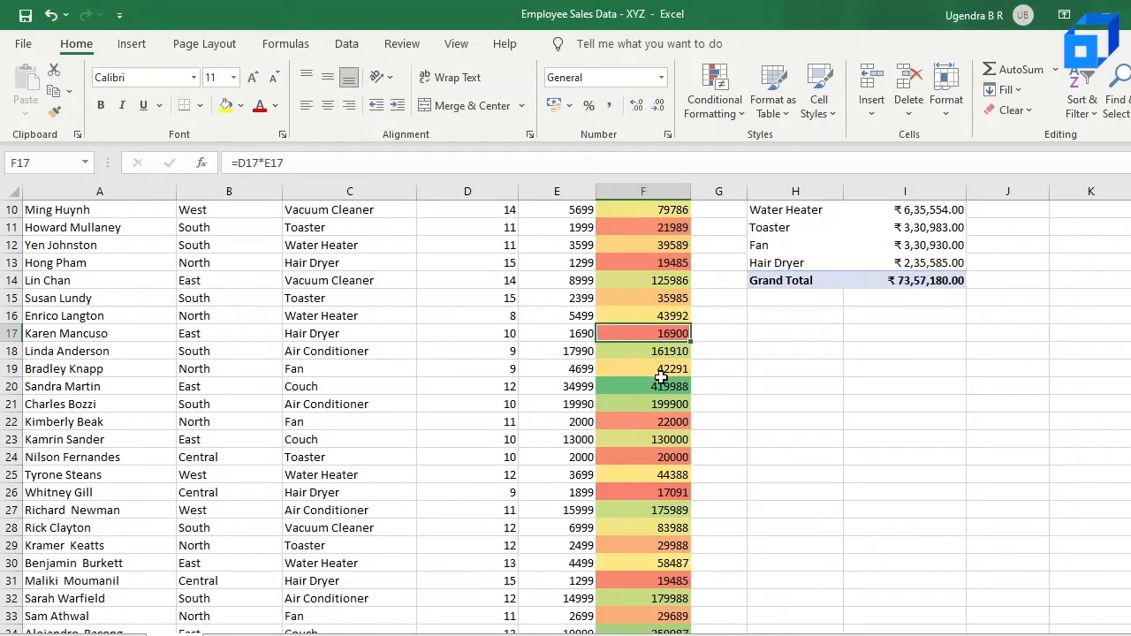
pyautogui.scroll(-3, 669, 493)
pyautogui.scroll(-3, 669, 493)
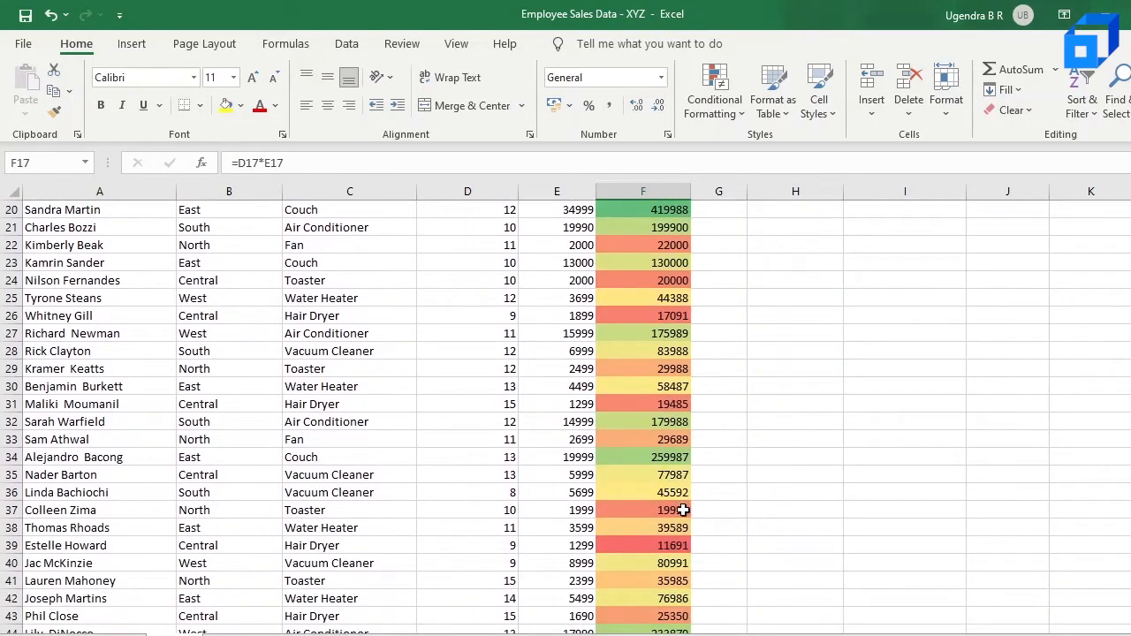
pyautogui.click(653, 567)
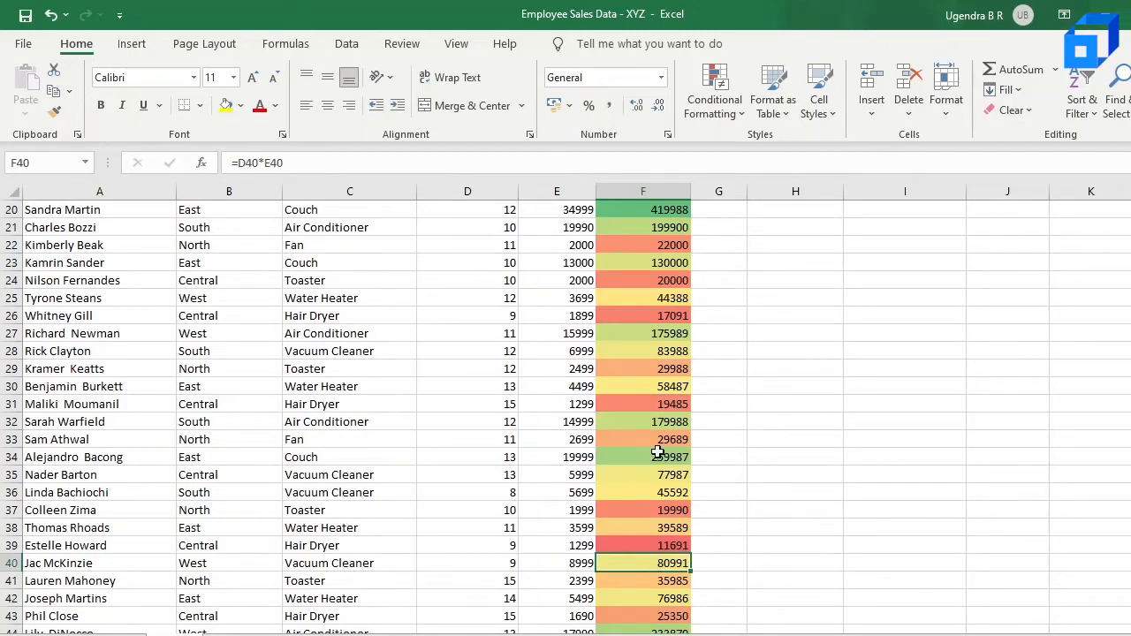
pyautogui.scroll(3, 655, 446)
pyautogui.scroll(4, 657, 452)
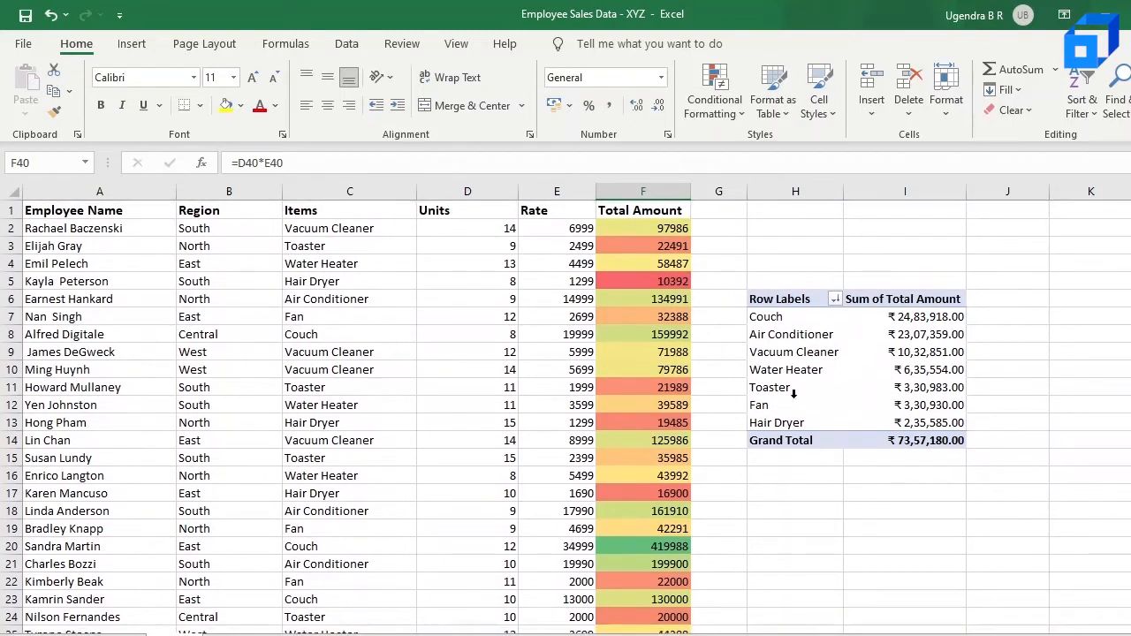
# Apply Blue gradient fill data bars to the pivot table's Sum of Total Amount values
pyautogui.click(796, 319)
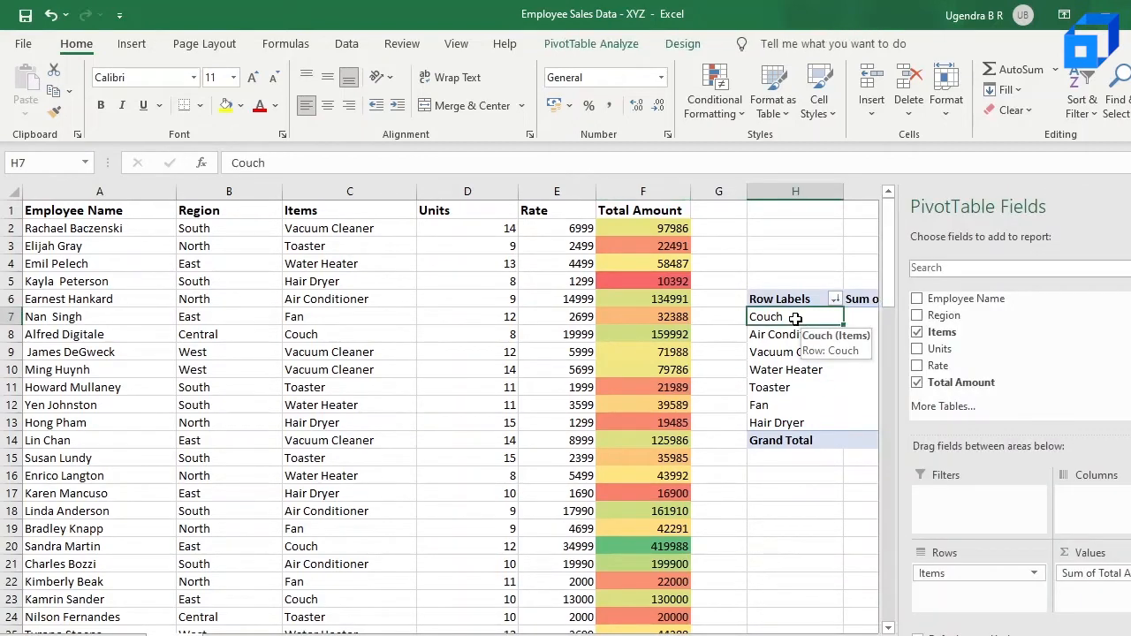
pyautogui.hotkey('shift', 'Down')
pyautogui.hotkey('shift', 'Down')
pyautogui.hotkey('shift', 'Down')
pyautogui.hotkey('shift', 'Down')
pyautogui.hotkey('shift', 'Down')
pyautogui.hotkey('shift', 'Down')
pyautogui.press('Right')
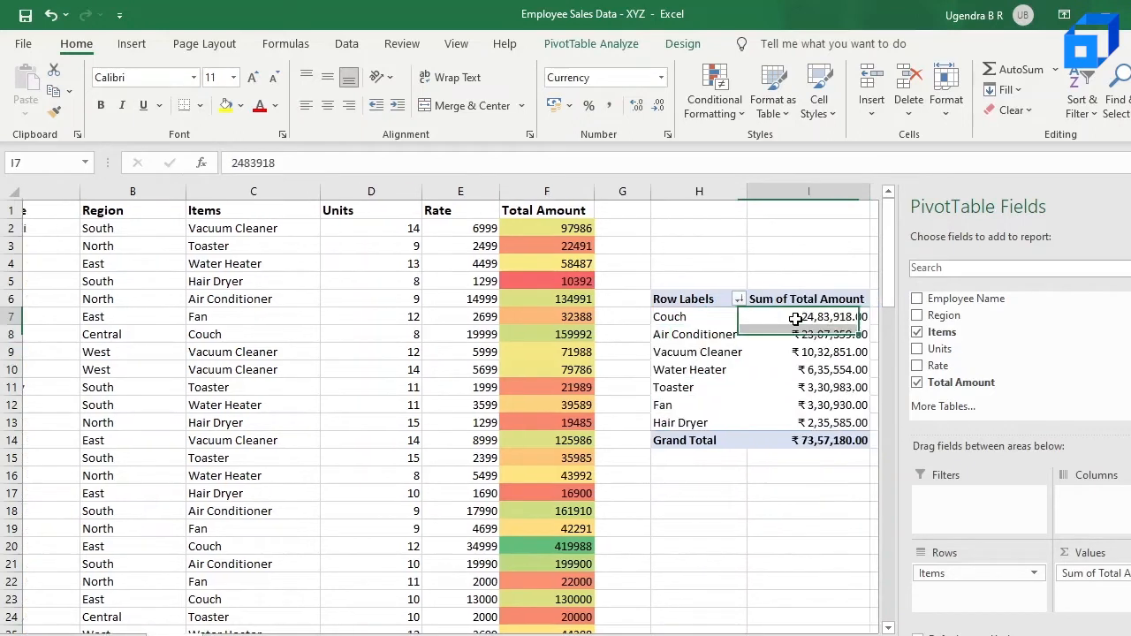
pyautogui.hotkey('shift', 'Down')
pyautogui.hotkey('shift', 'Down')
pyautogui.hotkey('shift', 'Down')
pyautogui.hotkey('shift', 'Down')
pyautogui.hotkey('shift', 'Down')
pyautogui.hotkey('shift', 'Down')
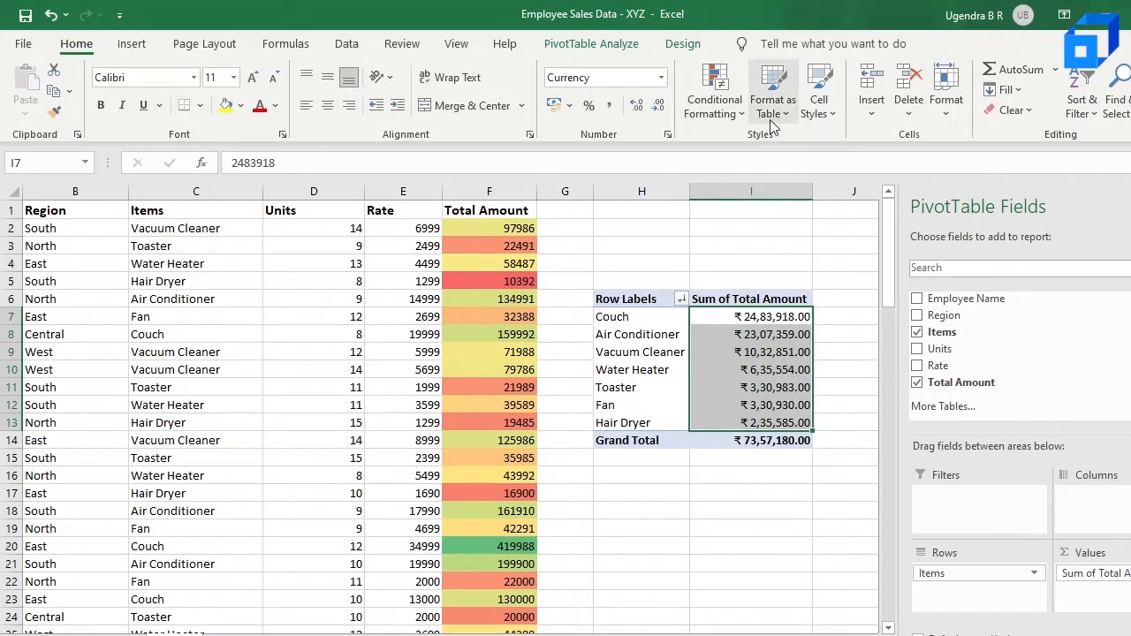
pyautogui.click(734, 99)
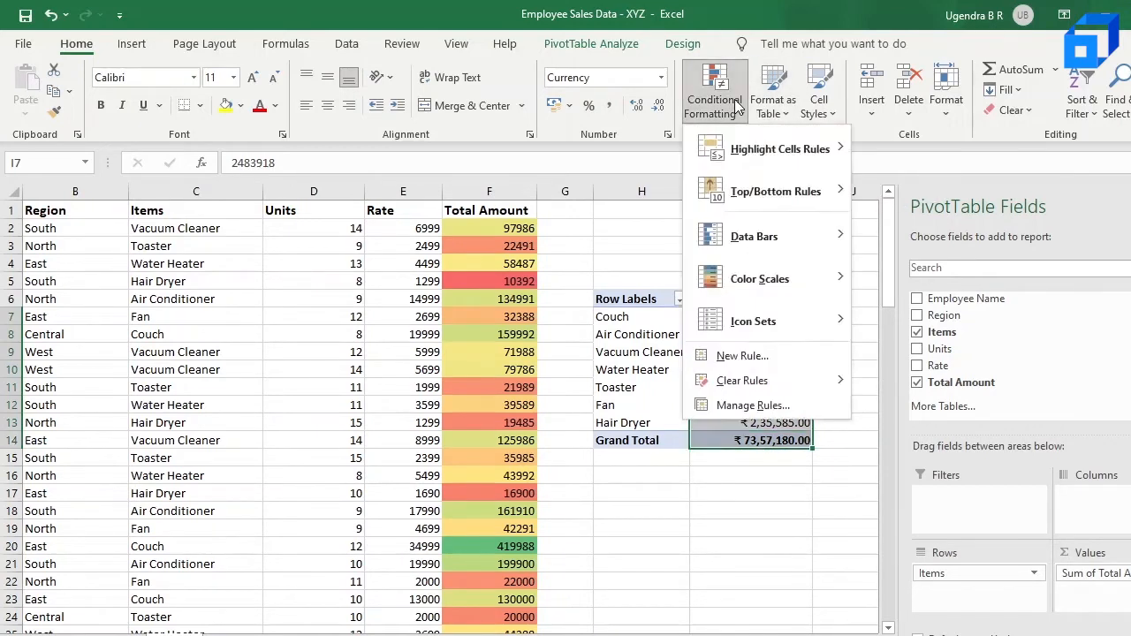
pyautogui.moveTo(765, 248)
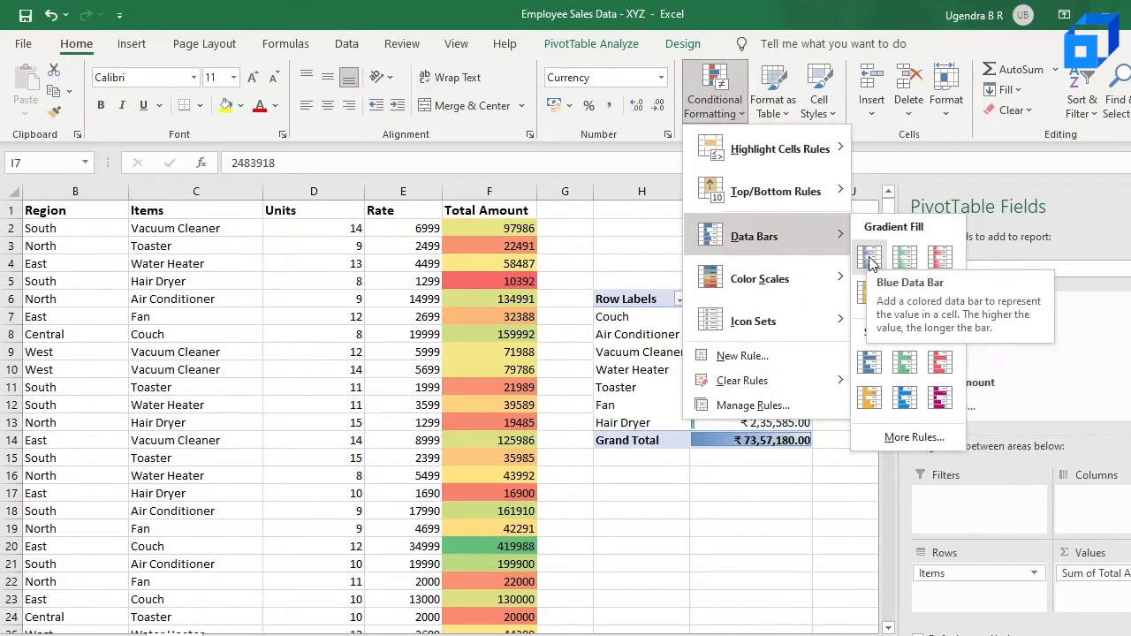
pyautogui.click(870, 259)
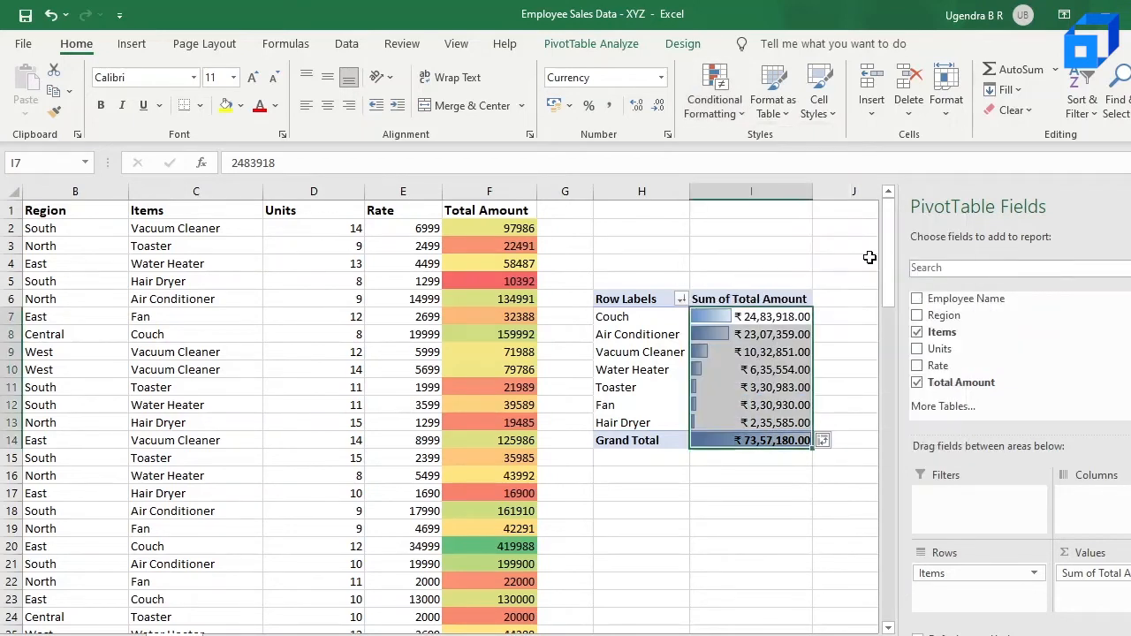
# Review the data bars in the pivot table's Sum of Total Amount column
pyautogui.click(750, 480)
pyautogui.click(742, 441)
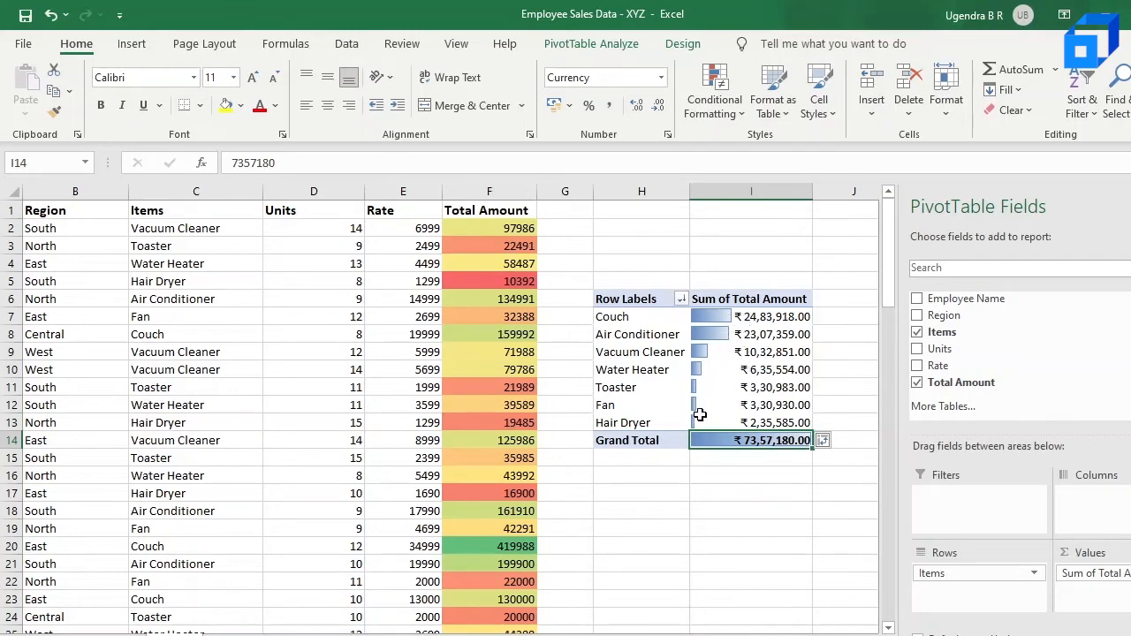
pyautogui.click(757, 323)
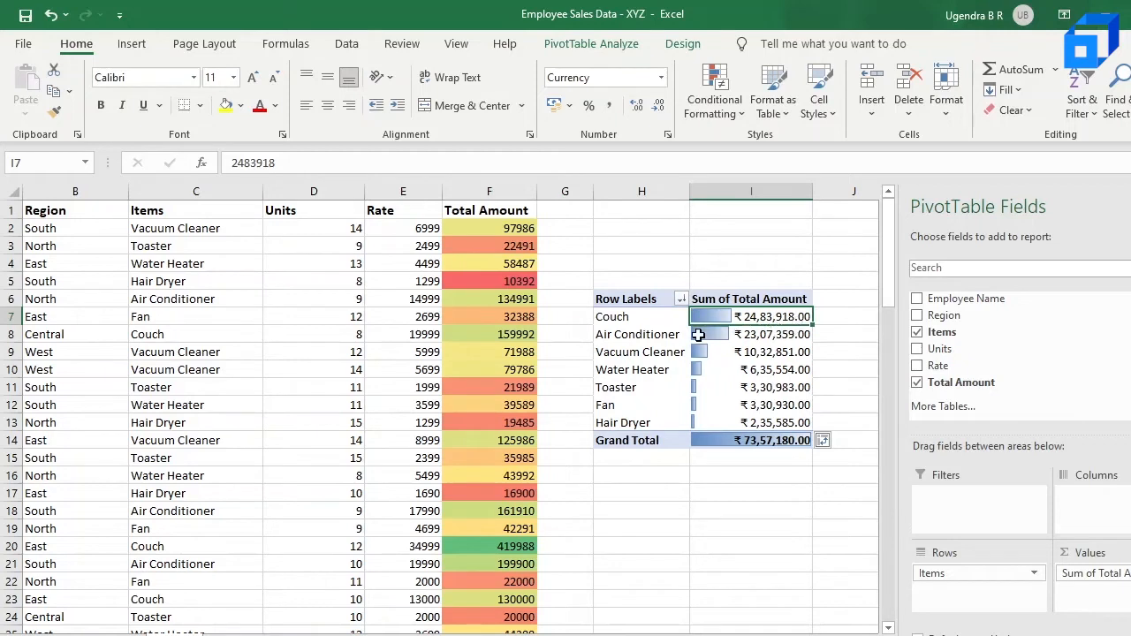
pyautogui.click(745, 335)
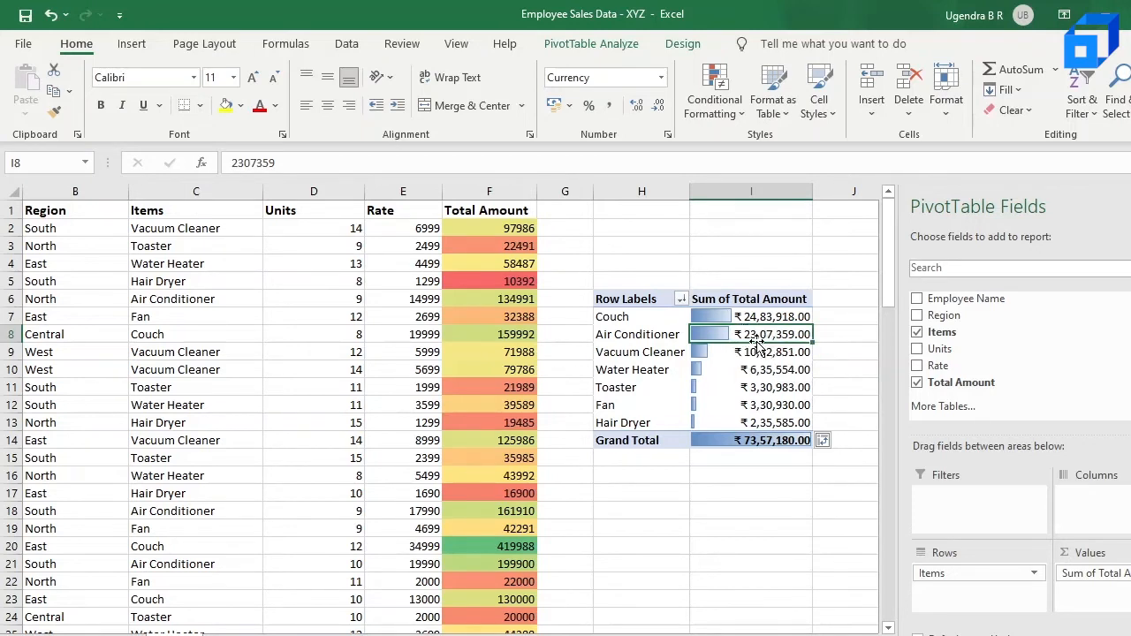
pyautogui.click(711, 356)
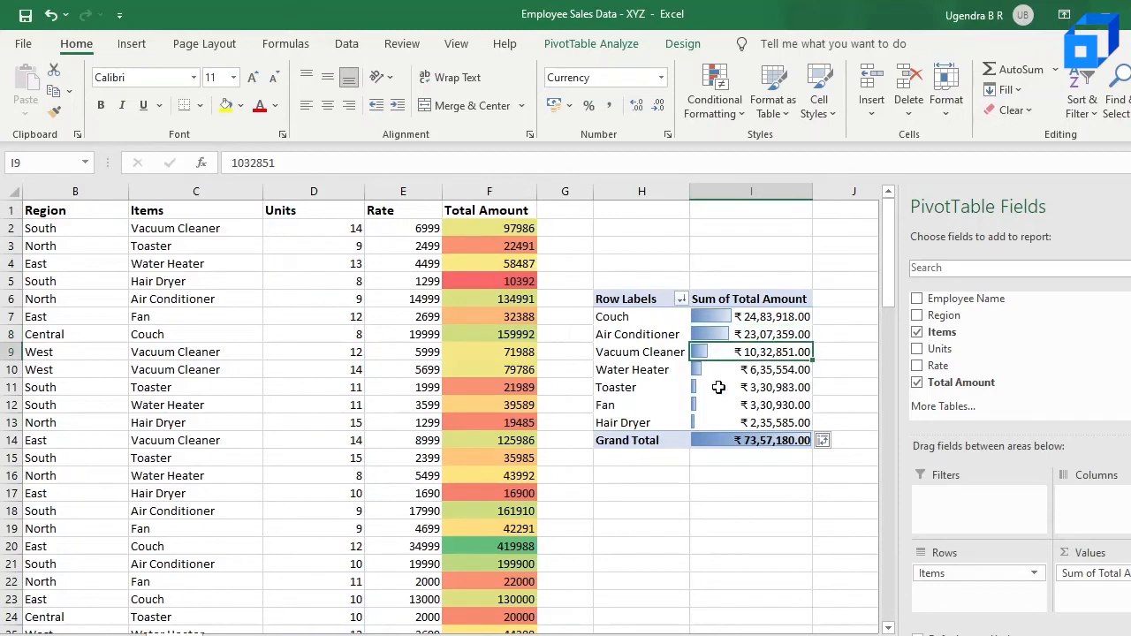
pyautogui.moveTo(757, 418)
pyautogui.hscroll(-2, 606, 408)
pyautogui.hscroll(2, 226, 380)
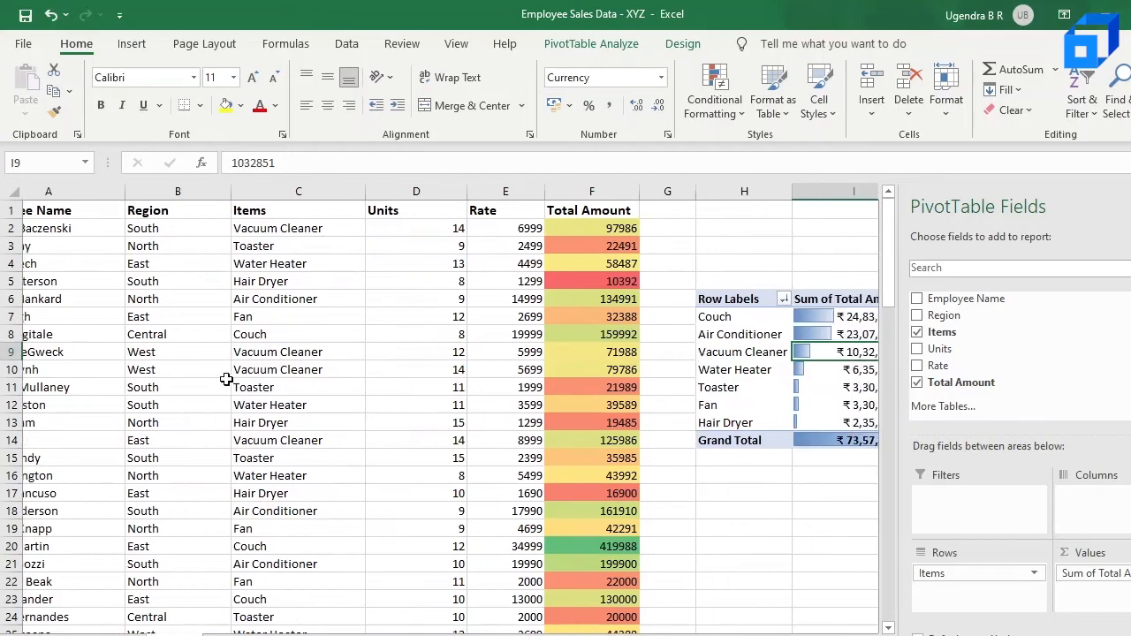
pyautogui.hscroll(-2, 226, 379)
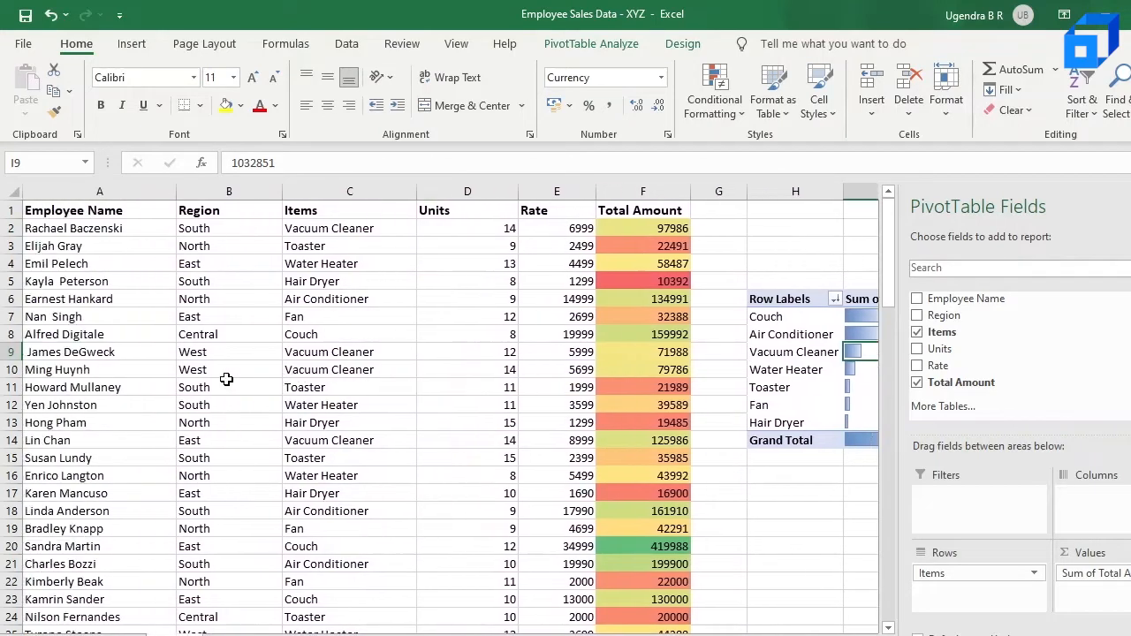
pyautogui.hscroll(3, 227, 380)
pyautogui.click(626, 316)
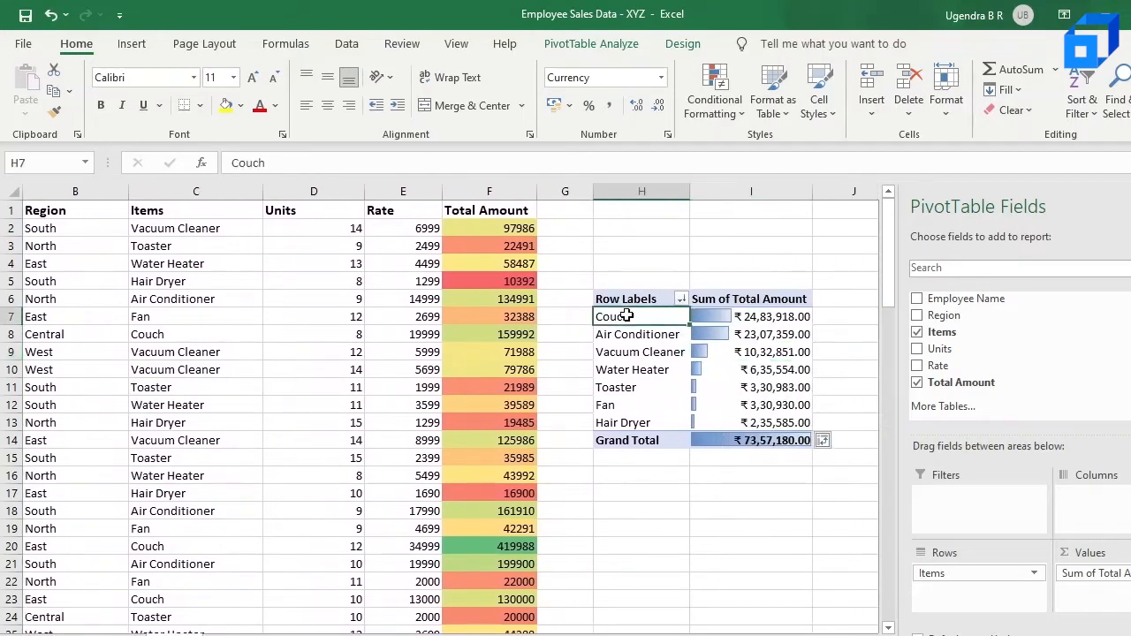
pyautogui.hotkey('shift', 'Down')
pyautogui.hotkey('shift', 'Down')
pyautogui.hotkey('shift', 'Right')
pyautogui.hscroll(1, 625, 316)
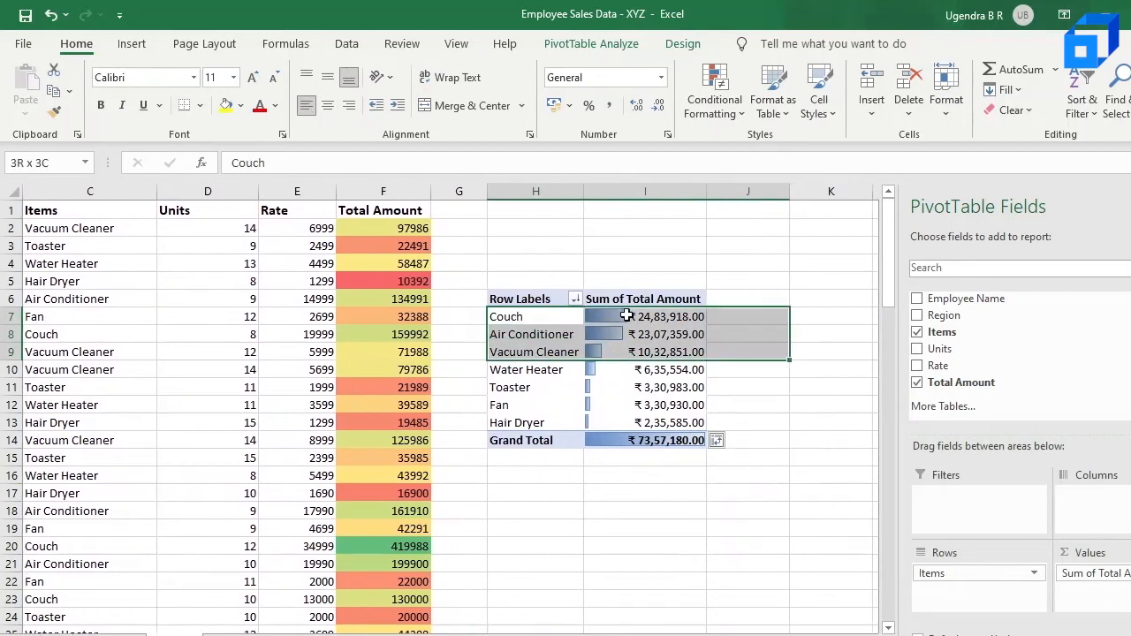
pyautogui.hotkey('shift', 'Down')
pyautogui.hotkey('shift', 'Down')
pyautogui.hotkey('shift', 'Down')
pyautogui.hotkey('shift', 'Down')
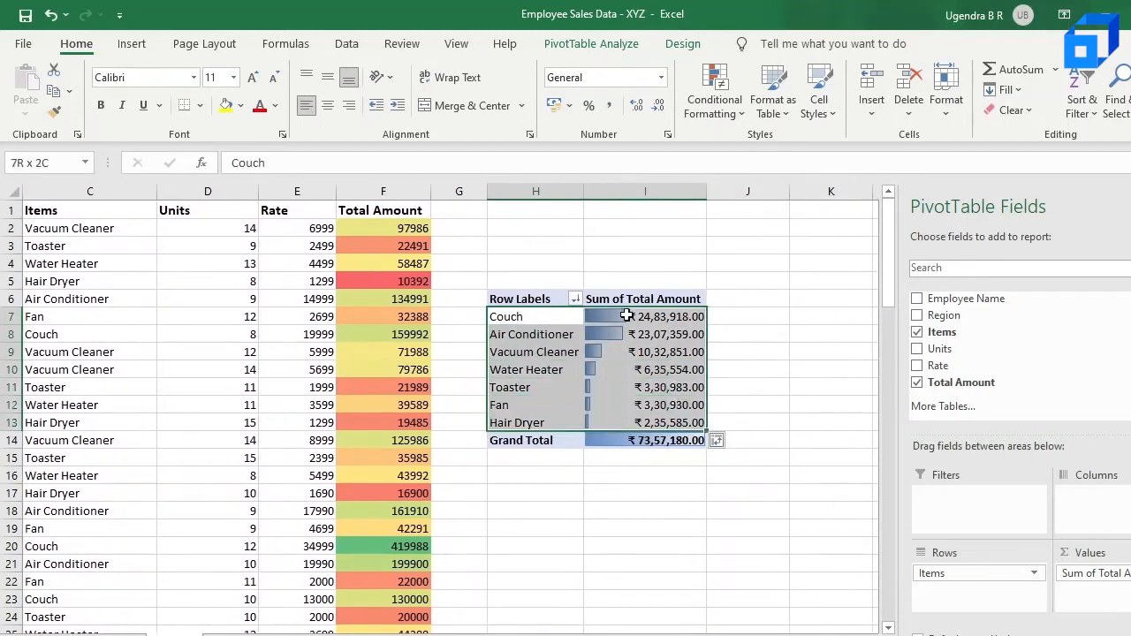
pyautogui.hotkey('shift', 'Left')
pyautogui.hotkey('shift', 'Right')
pyautogui.hotkey('shift', 'Down')
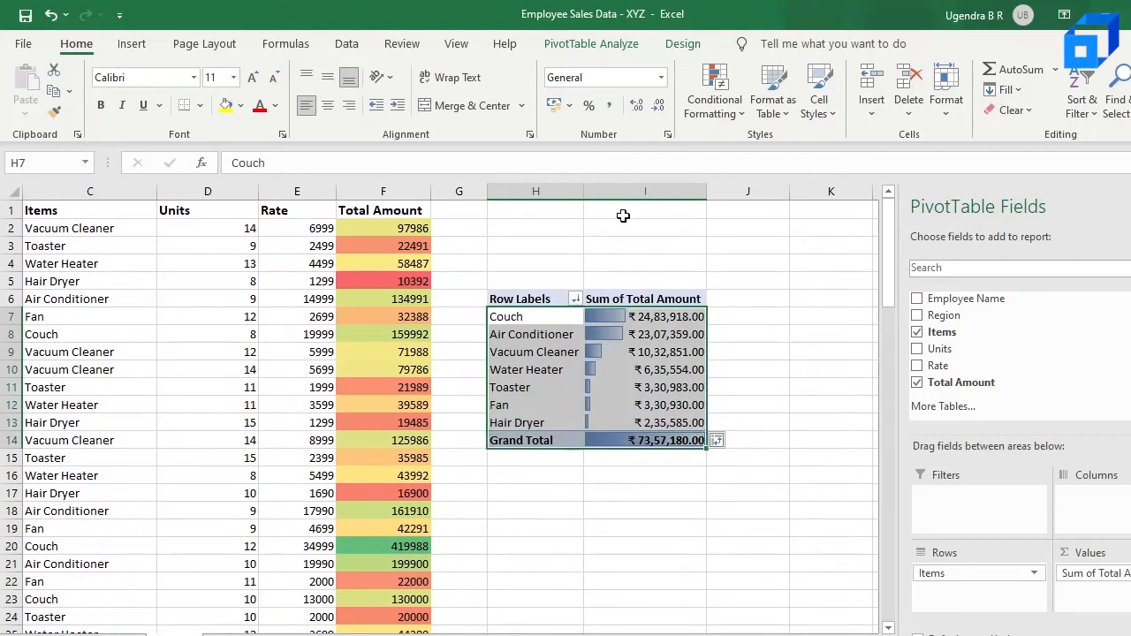
pyautogui.click(729, 106)
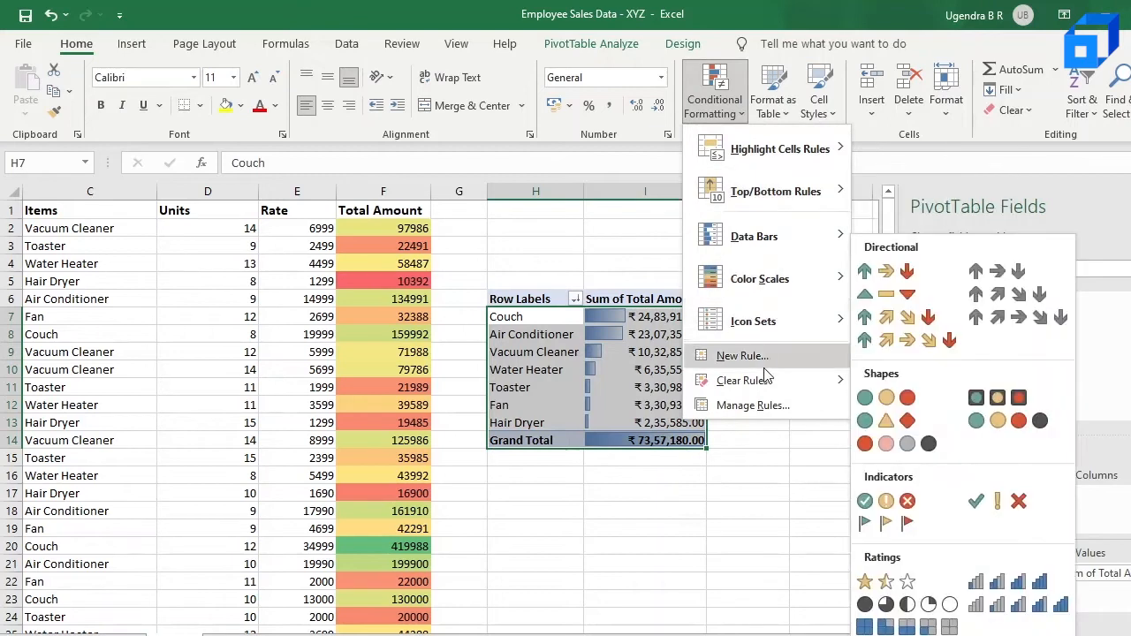
pyautogui.moveTo(755, 390)
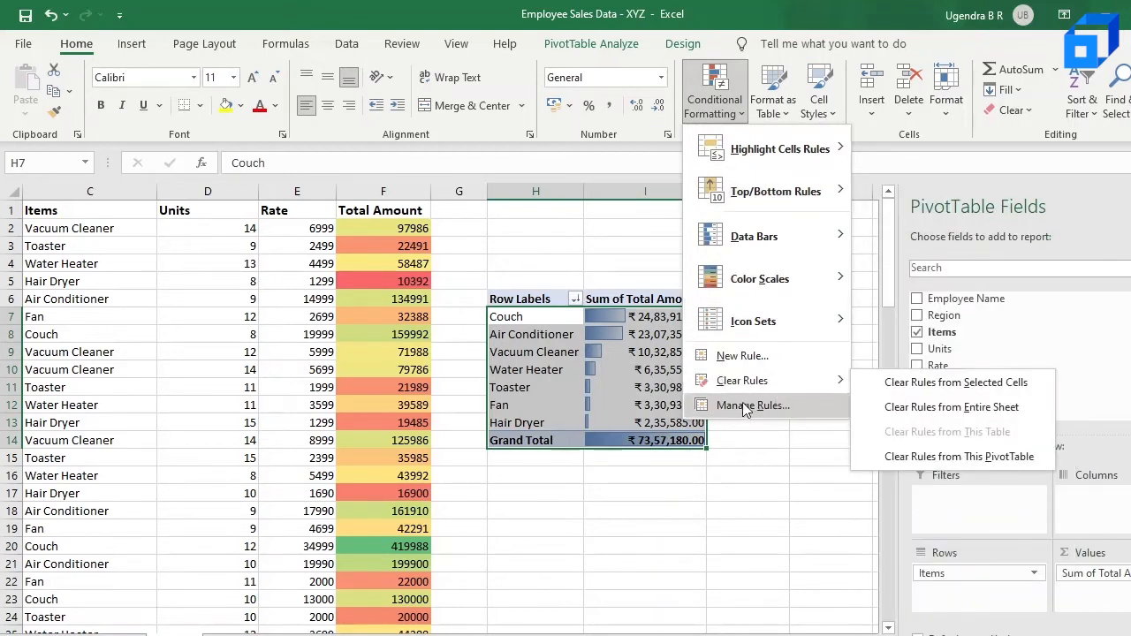
pyautogui.click(660, 517)
pyautogui.hscroll(-2, 539, 492)
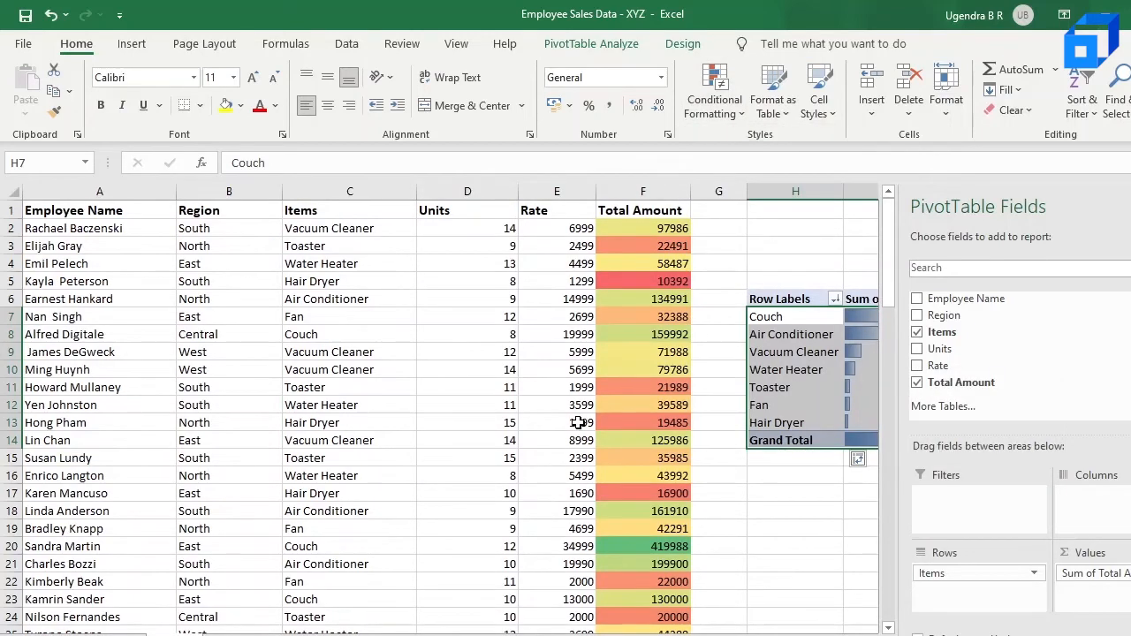
pyautogui.scroll(-1, 578, 423)
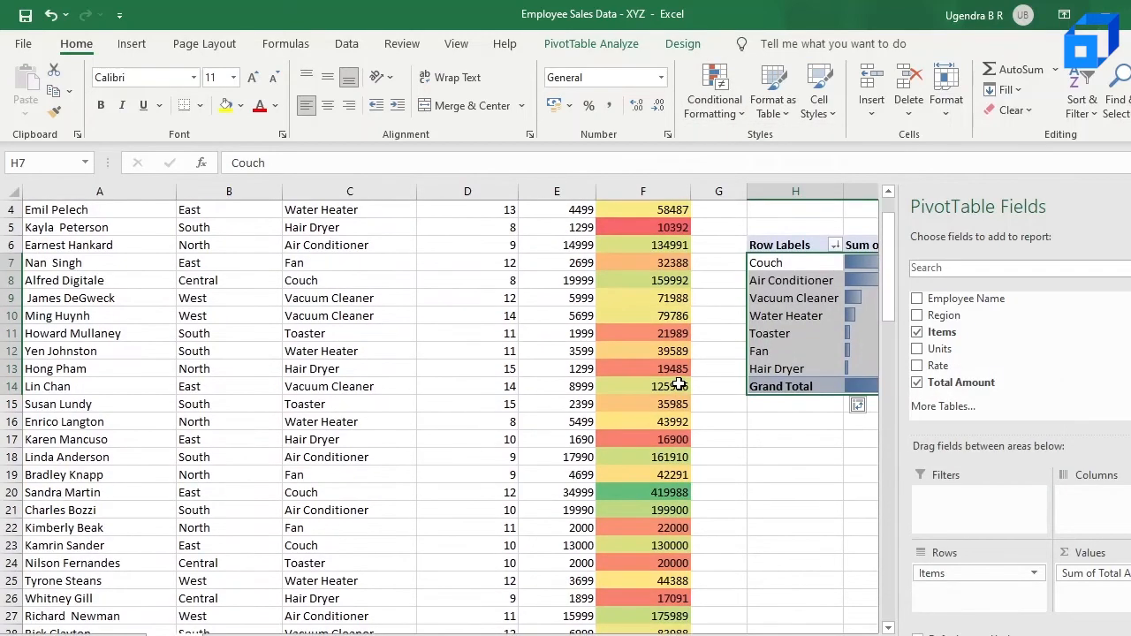